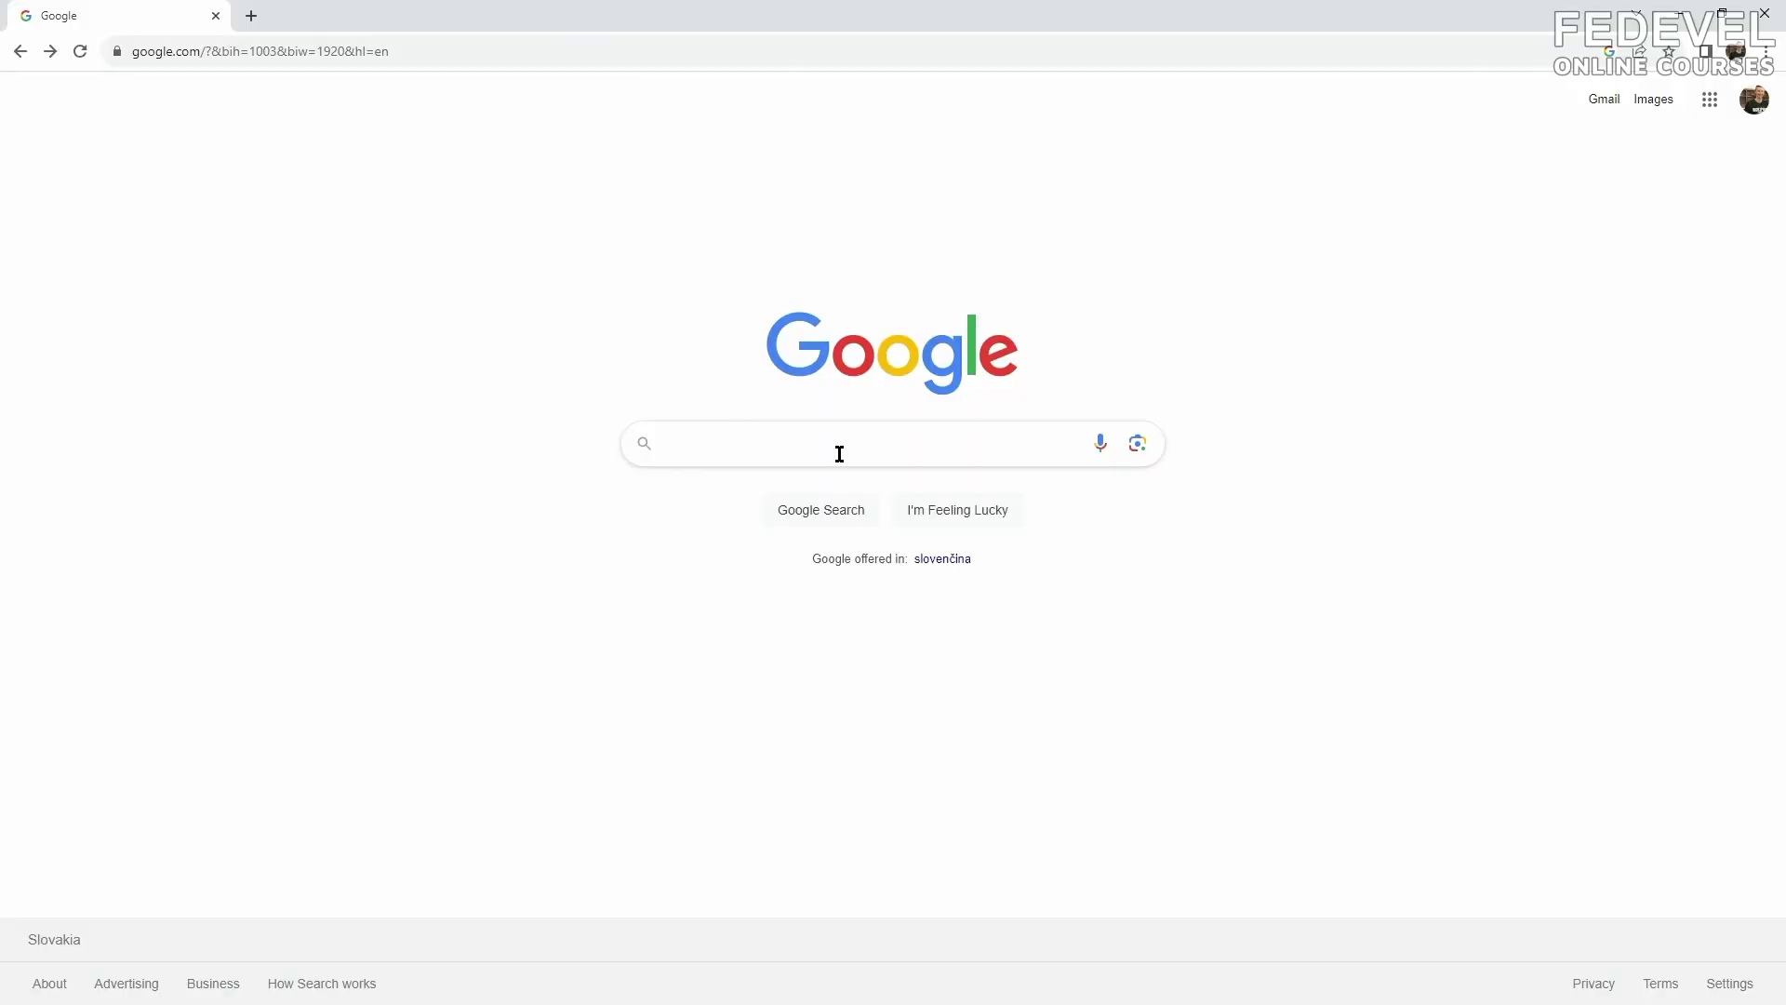
# Search Google for 'development kit' and browse the image results
pyautogui.click(862, 443)
pyautogui.write('development kit')
pyautogui.press('Return')
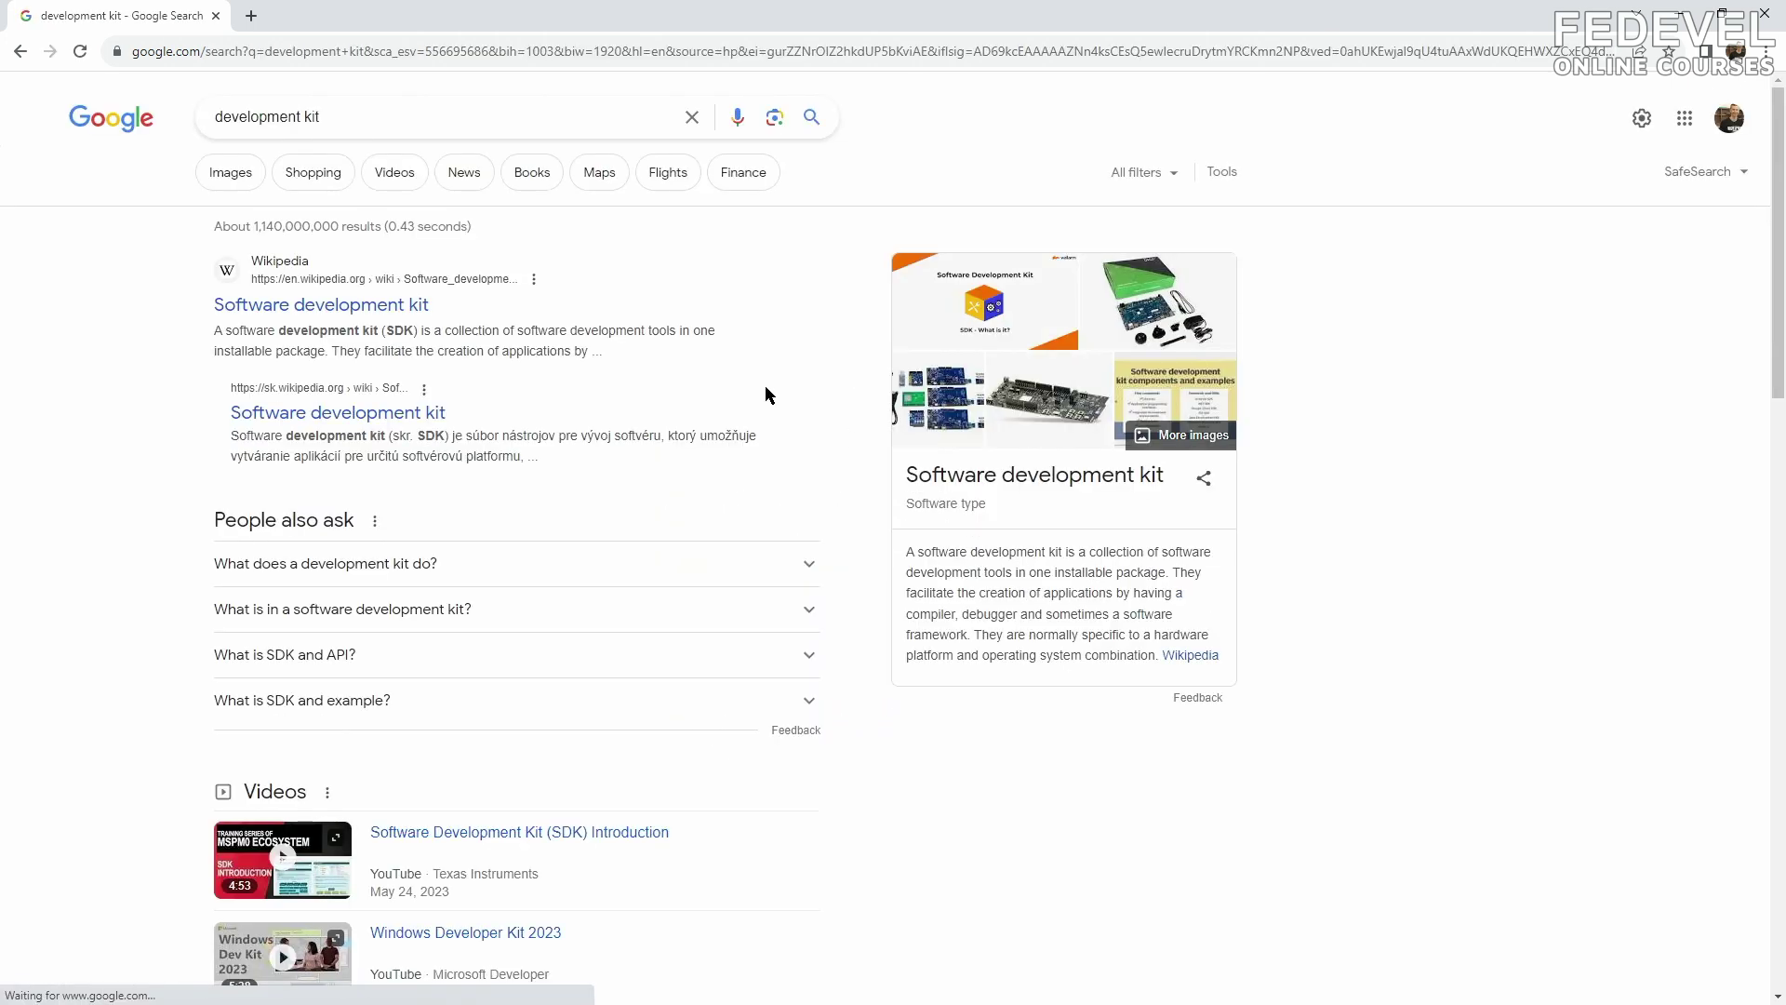
pyautogui.click(230, 173)
pyautogui.scroll(-4, 7, 368)
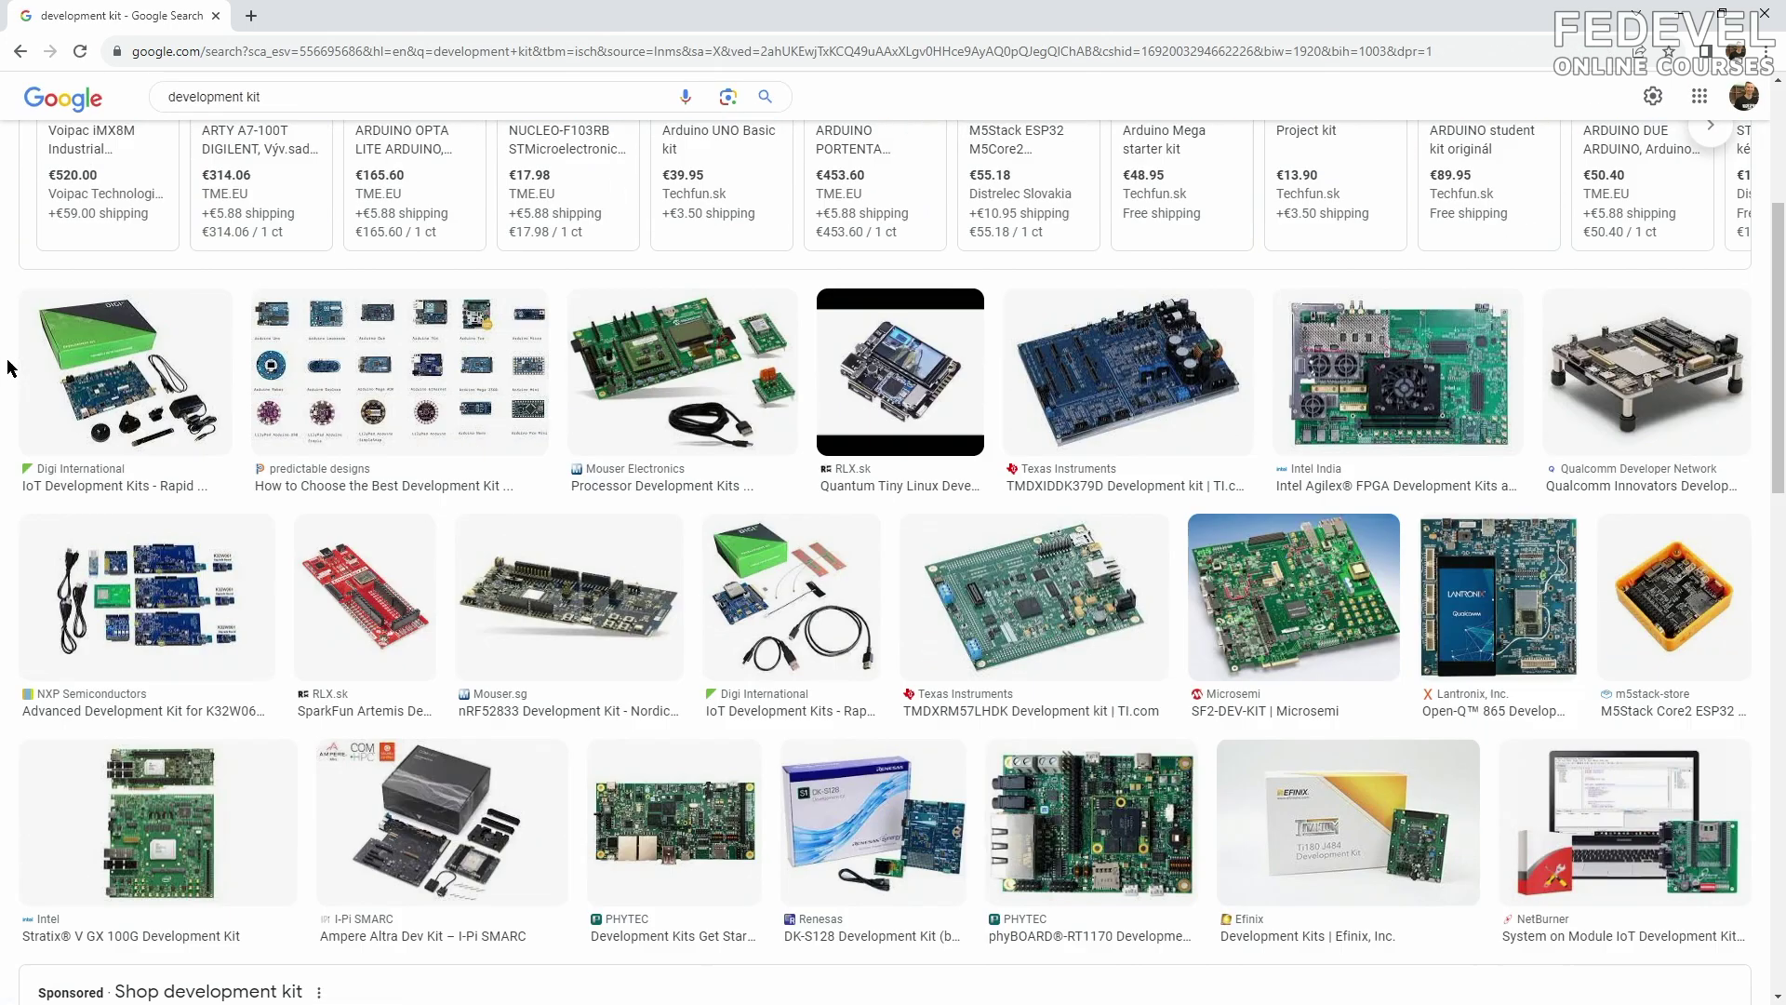
pyautogui.scroll(-7, 8, 367)
# In a new tab, search Google for 'esp32 development kit'
pyautogui.hotkey('ctrl', 't')
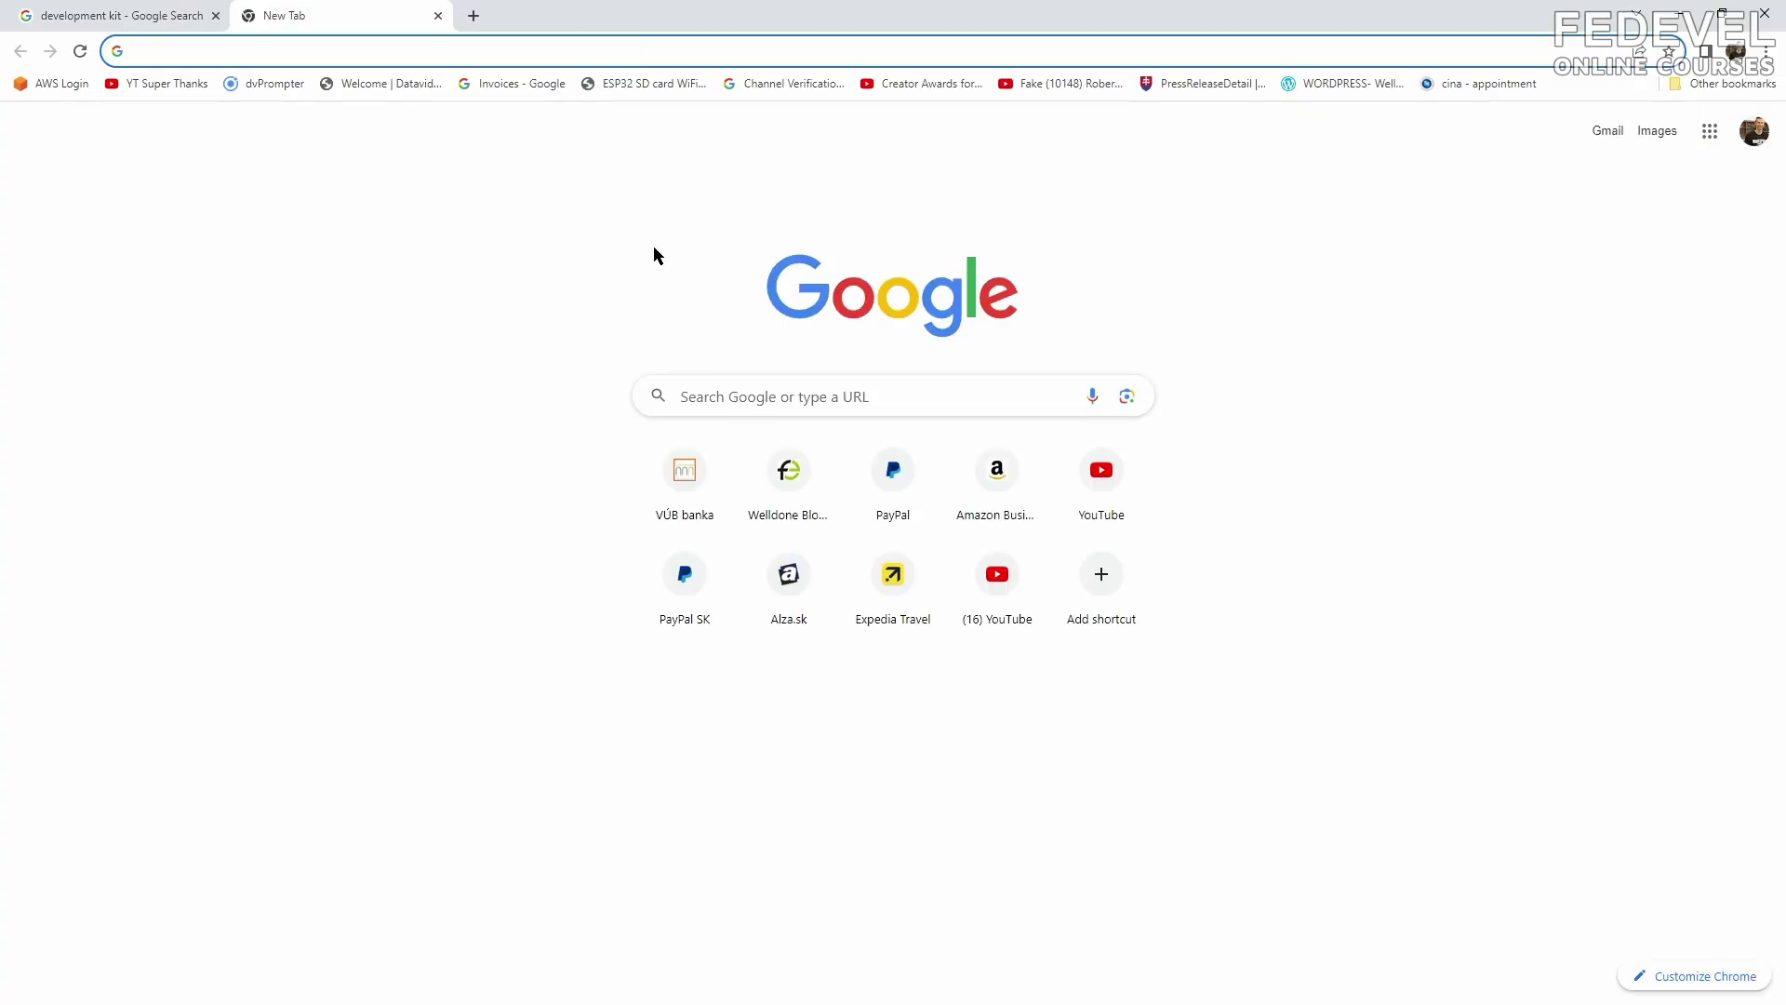
pyautogui.click(926, 397)
pyautogui.write('esp32 development kit')
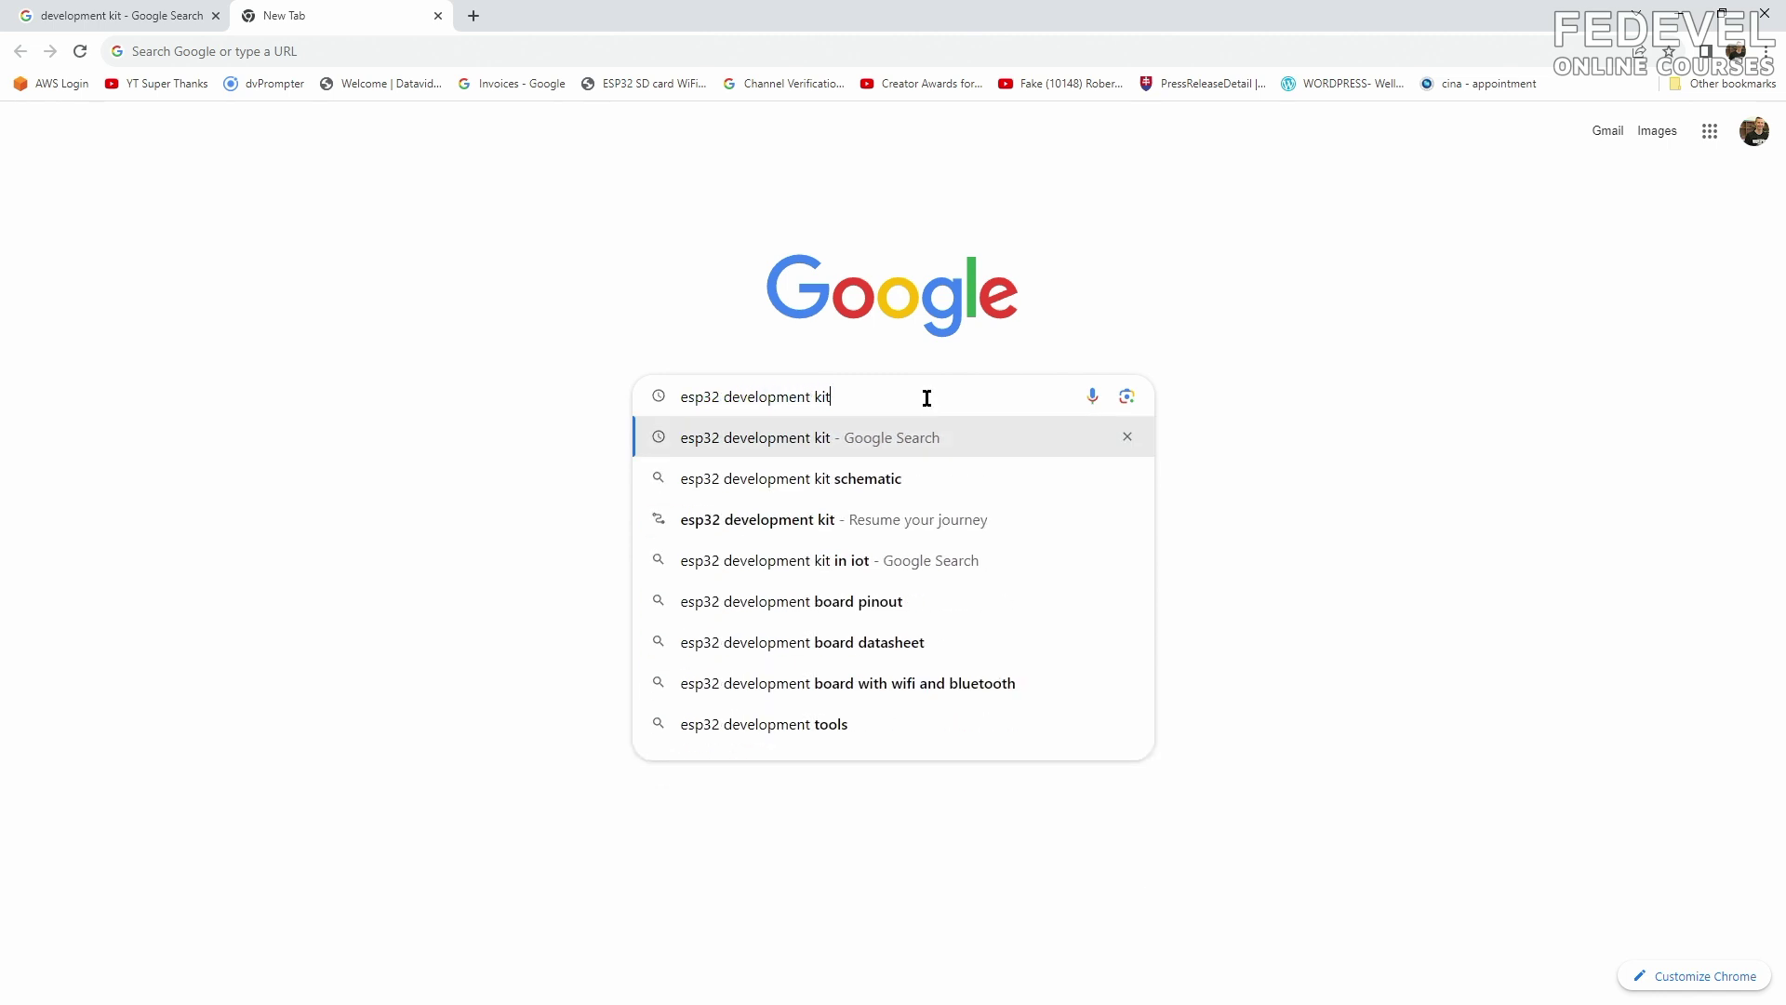
pyautogui.press('Return')
# Open the ESP32-DevKitC V4 Getting Started Guide and its schematics PDF
pyautogui.click(390, 842)
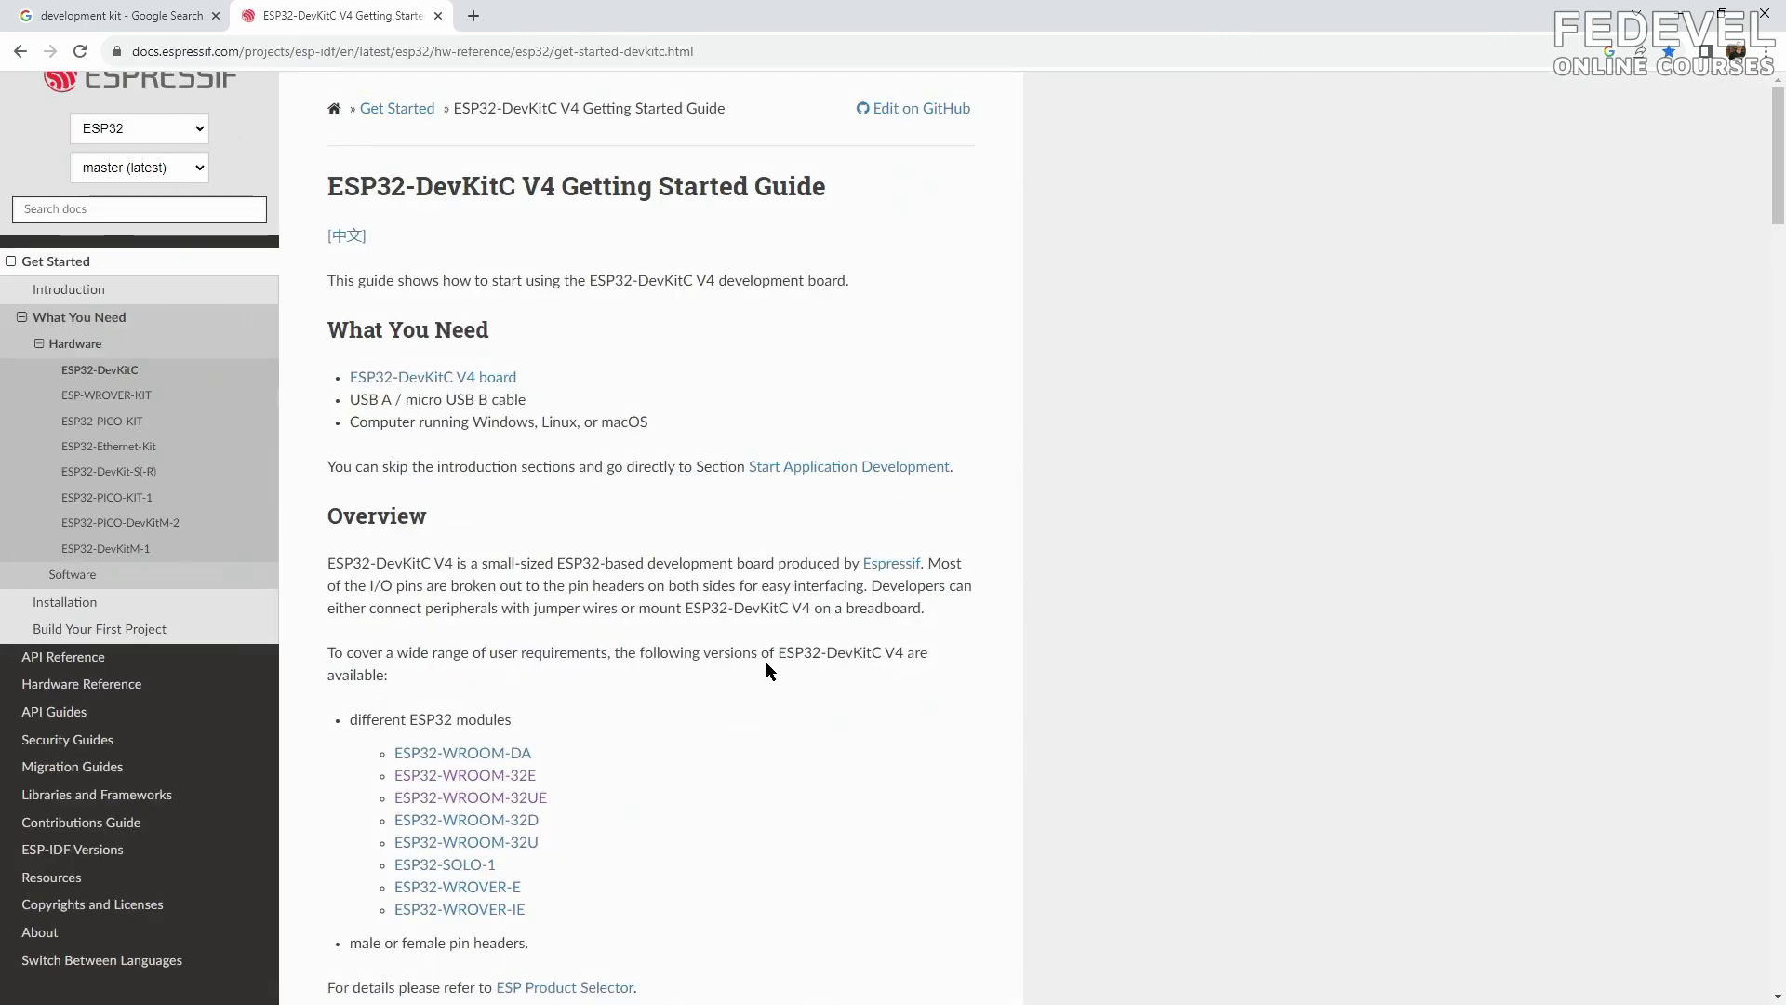
pyautogui.scroll(-20, 766, 661)
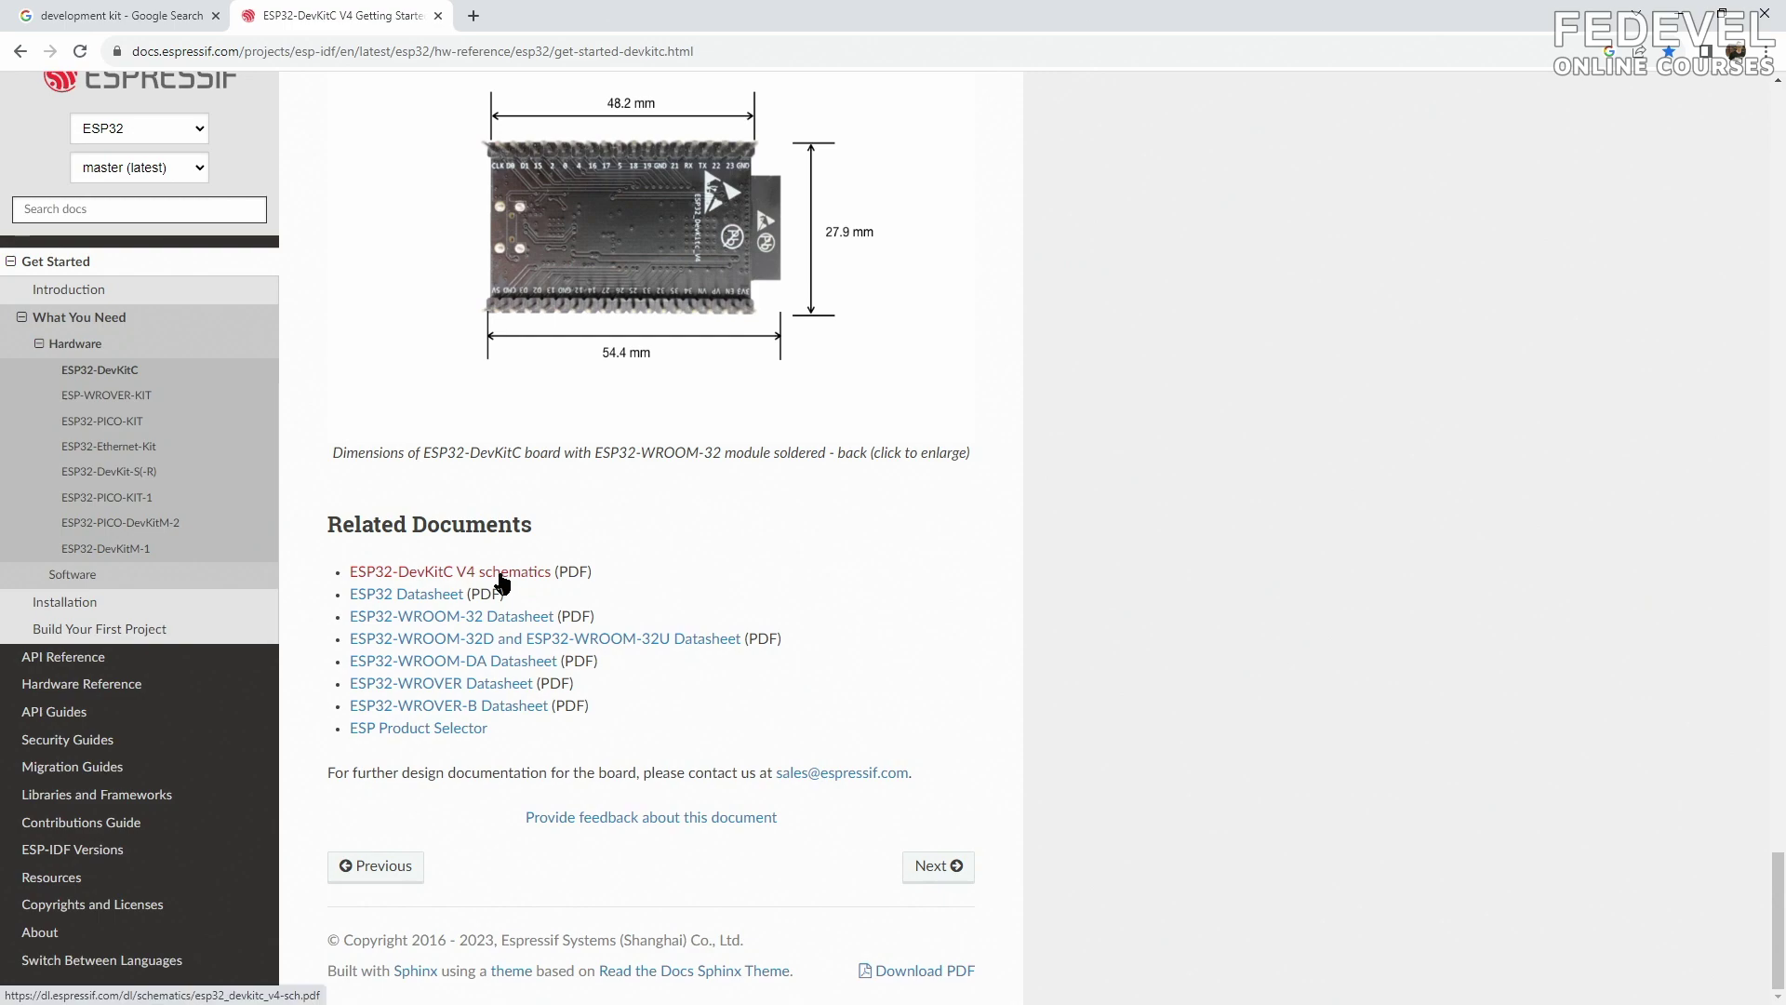
pyautogui.click(502, 573)
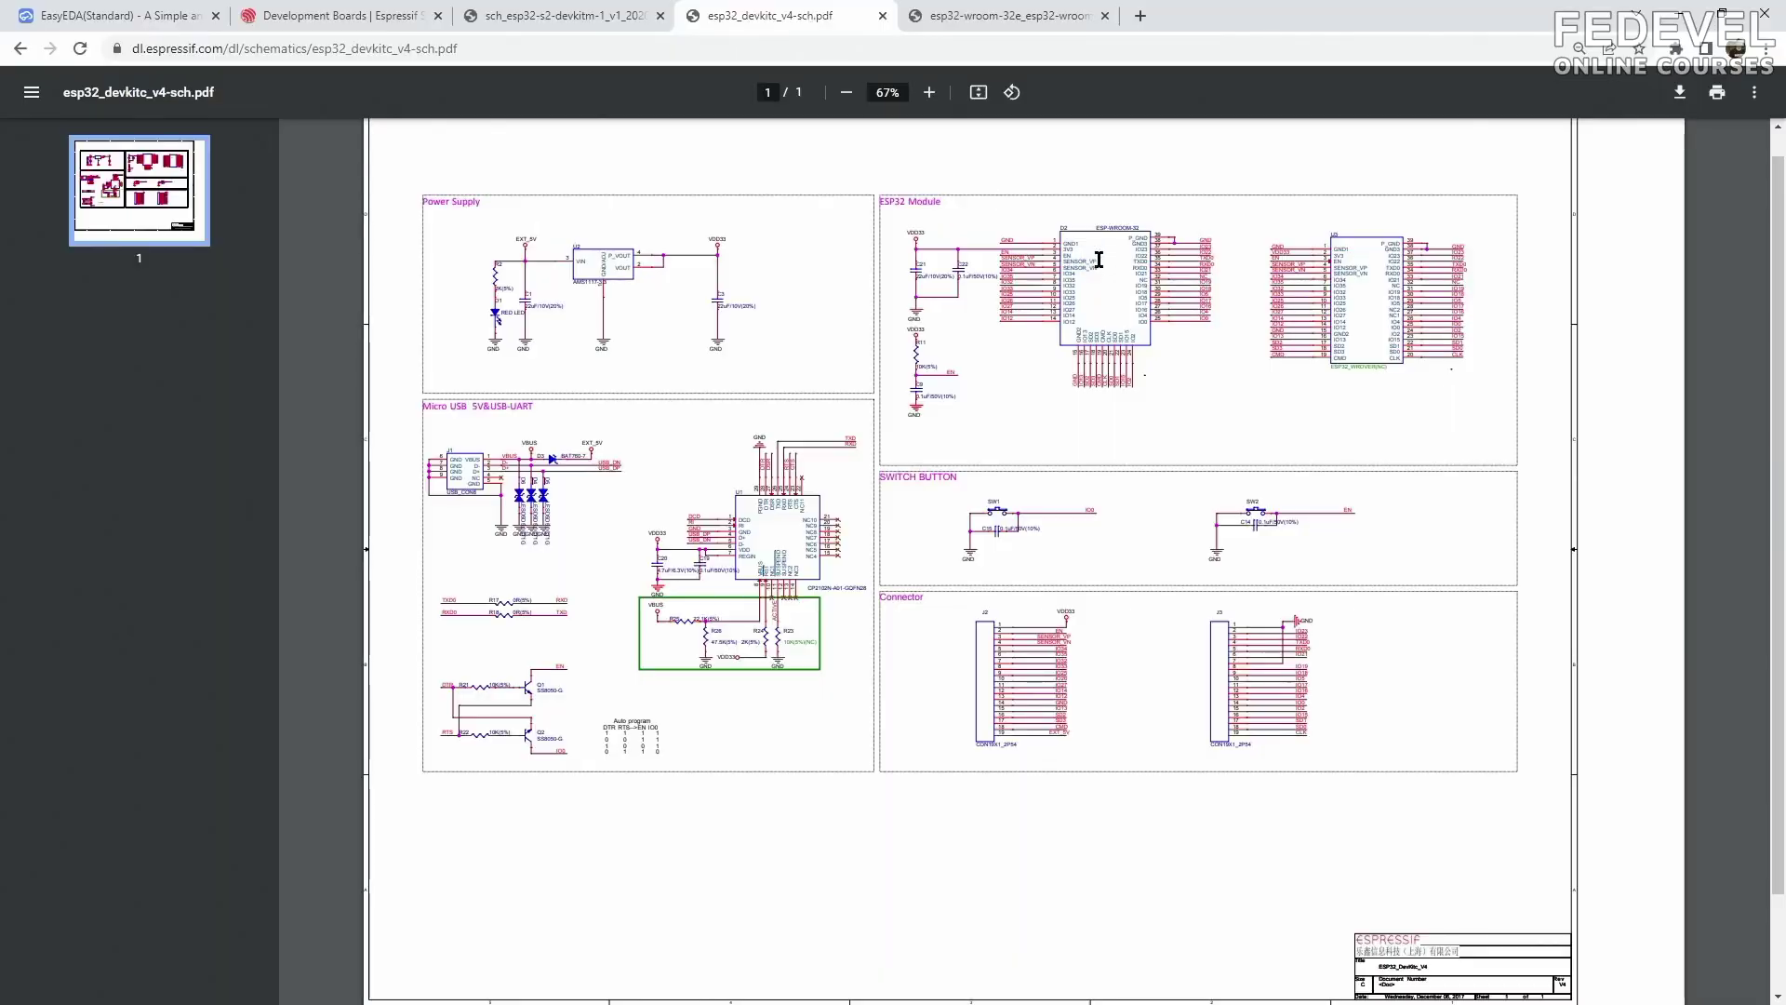
pyautogui.keyDown('ctrl'); pyautogui.scroll(8, 1099, 259); pyautogui.keyUp('ctrl')
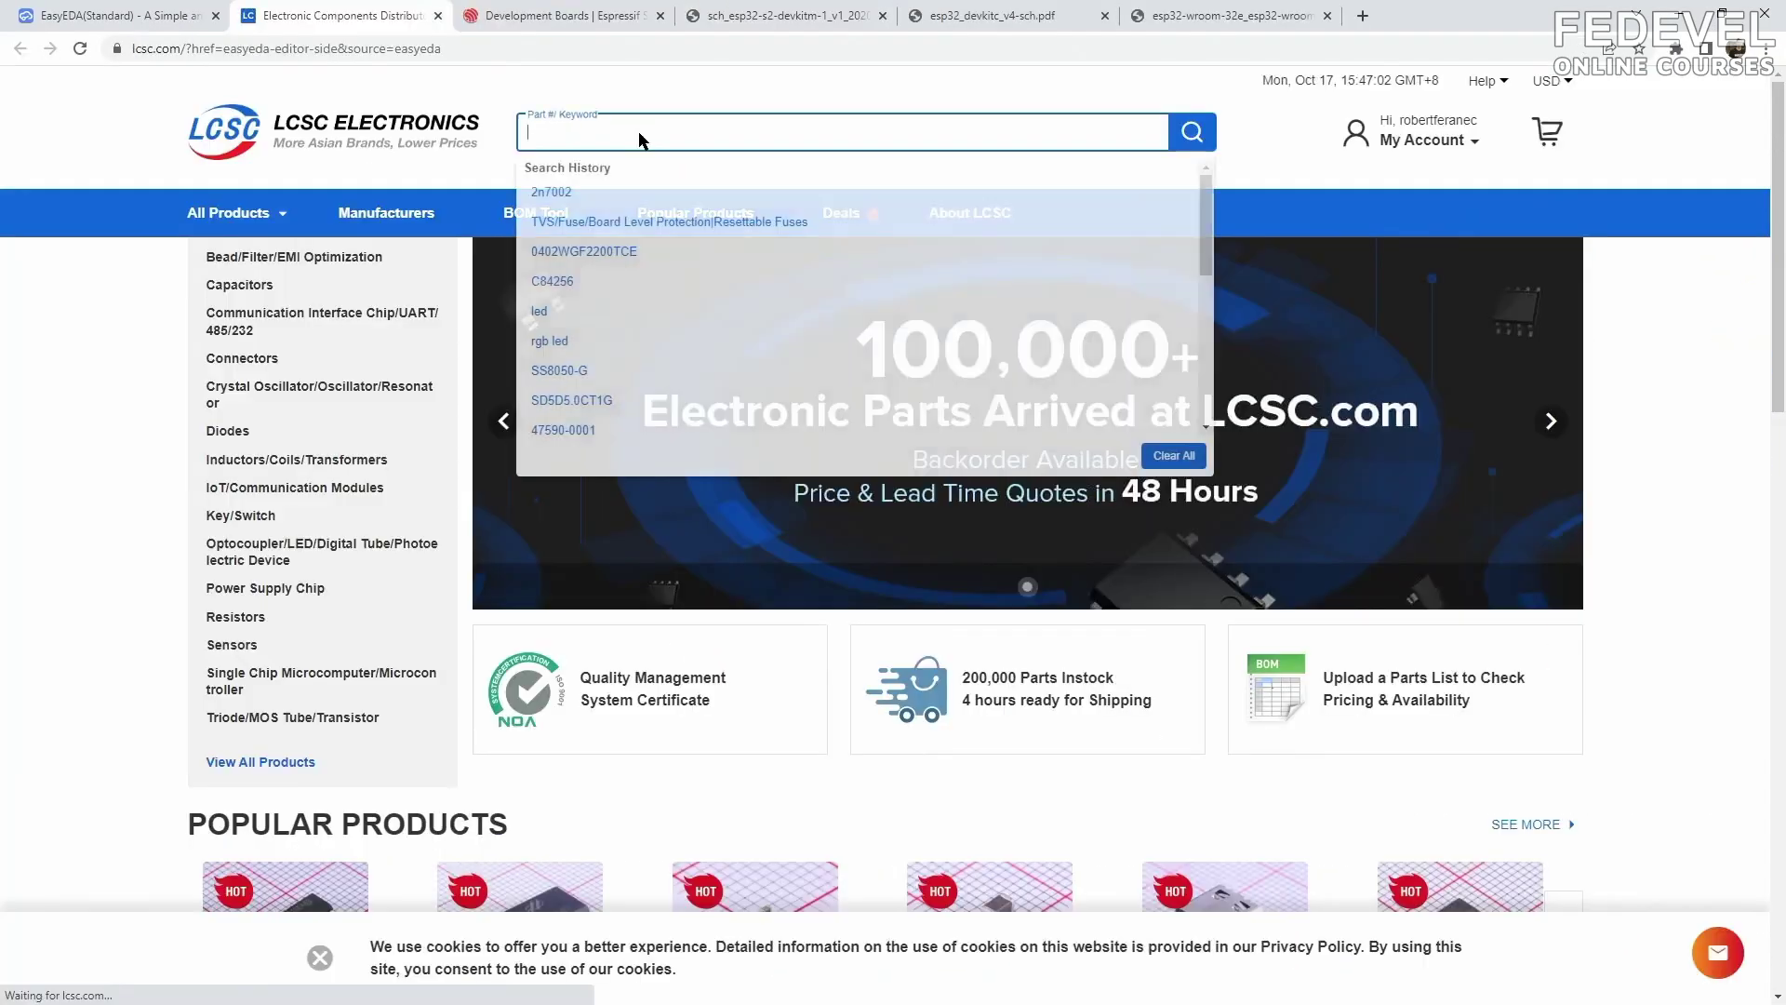
# Search LCSC for 'esp32' parts and scroll the results
pyautogui.write('esp32')
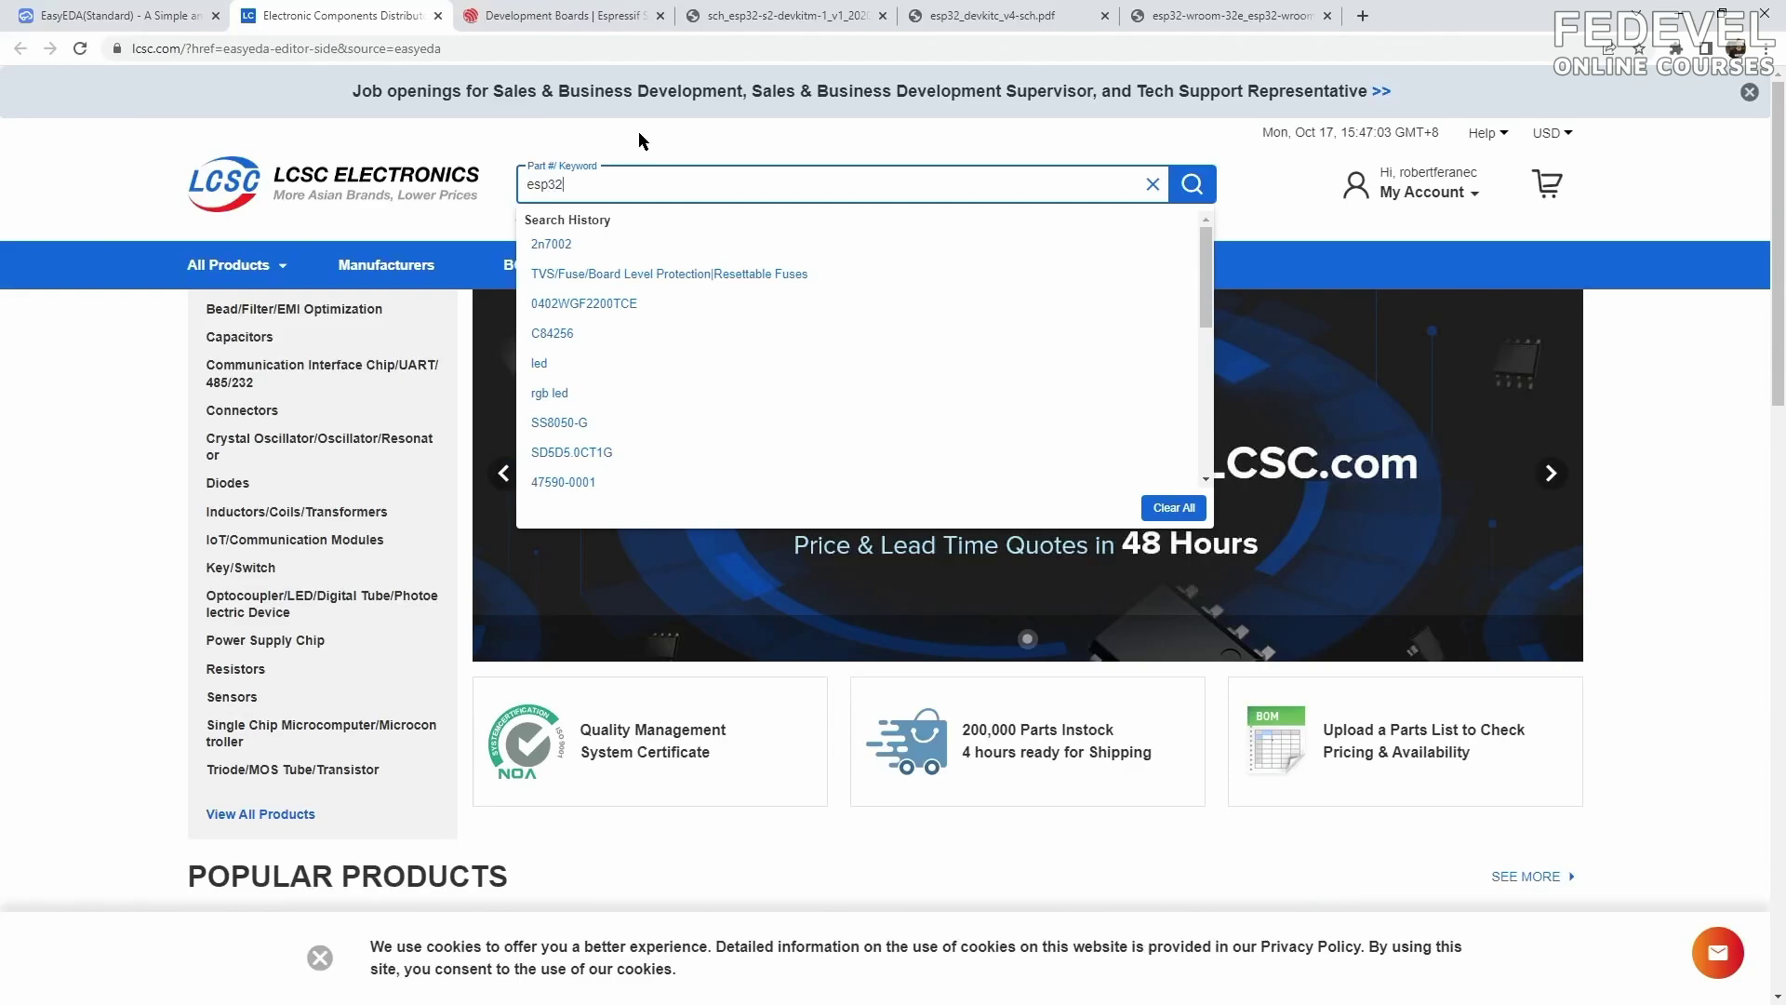
pyautogui.click(1194, 186)
pyautogui.scroll(-3, 662, 572)
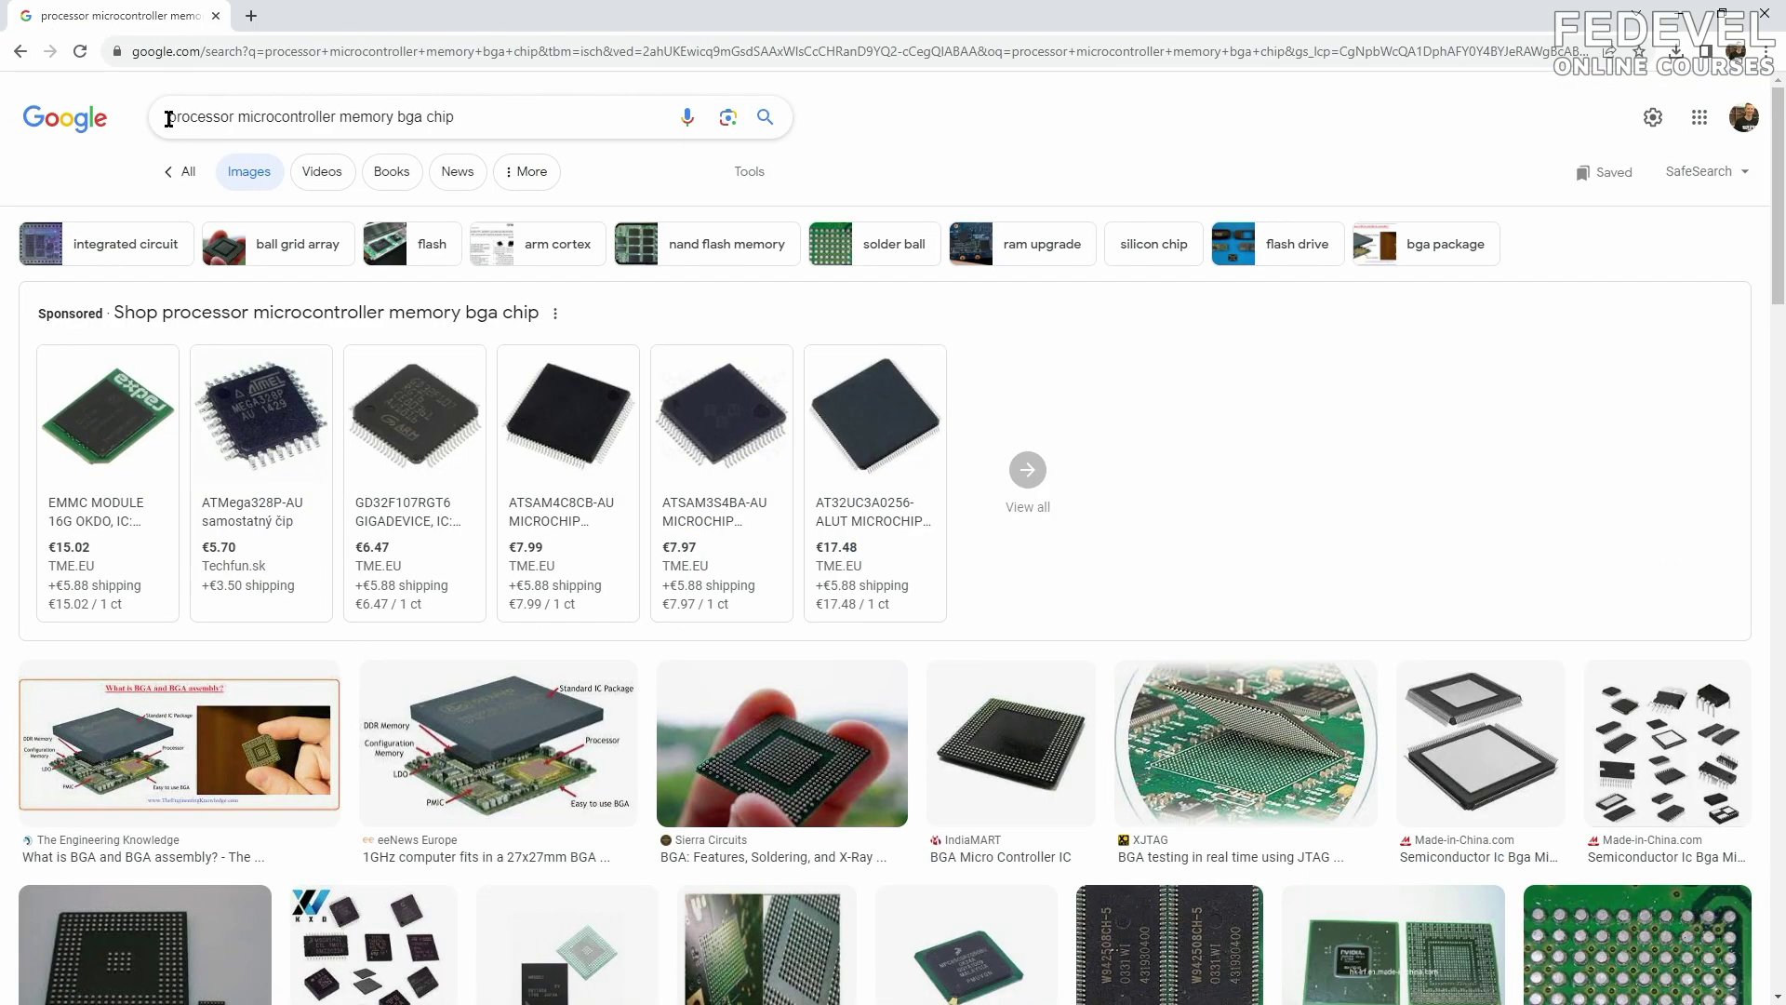
# Preview the Tradekey resistor, inductor and capacitor image from the SMD component results
pyautogui.moveTo(167, 116); pyautogui.dragTo(474, 118)
pyautogui.scroll(-10, 16, 187)
pyautogui.scroll(-15, 16, 187)
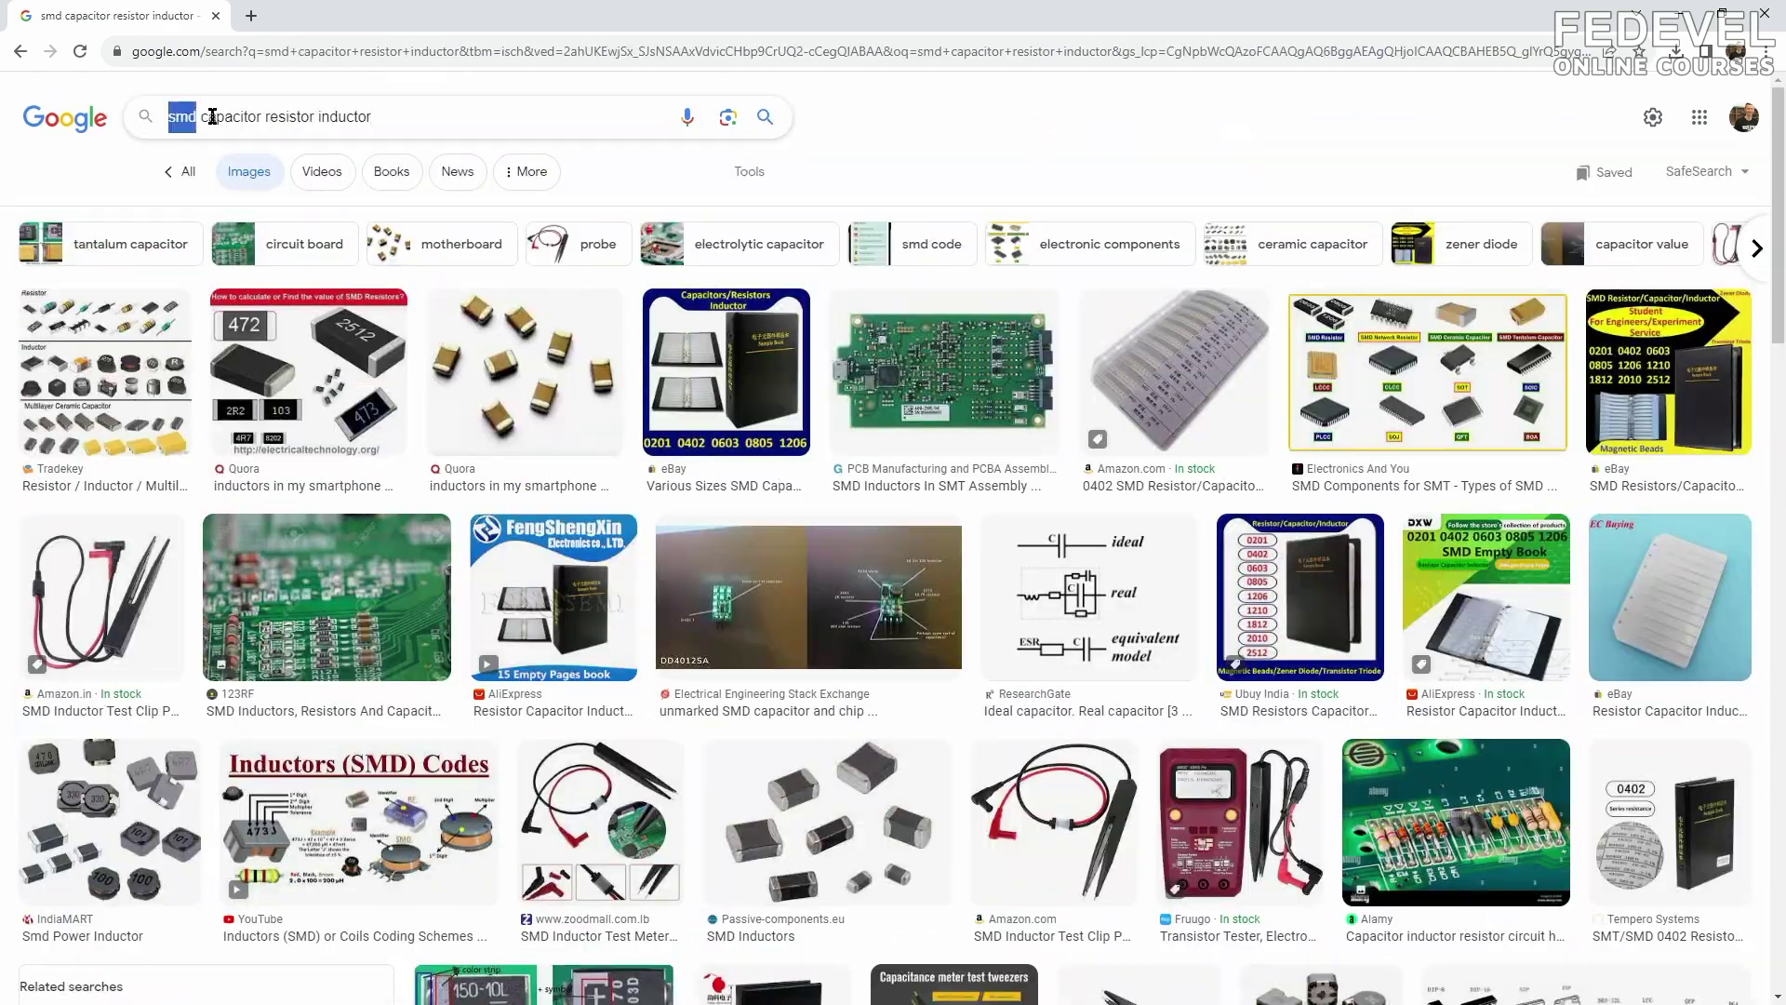
pyautogui.click(104, 372)
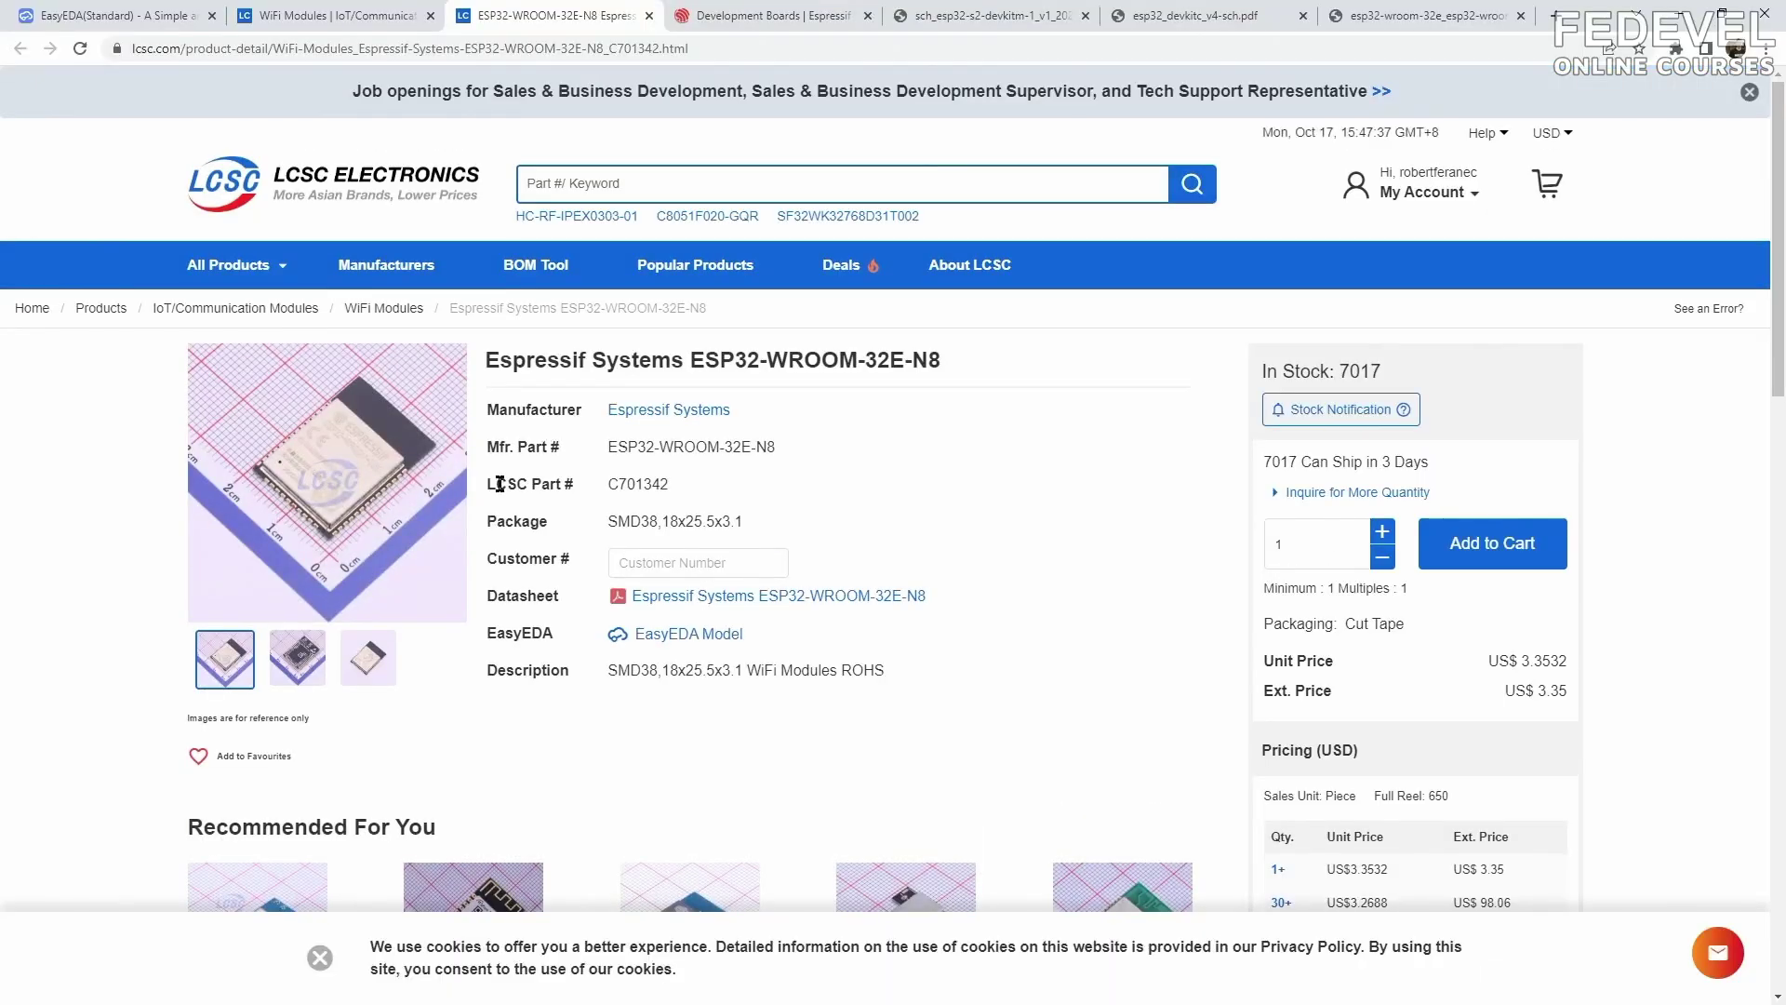
# Copy part number C701342 and search for it in the EasyEDA library
pyautogui.doubleClick(630, 478)
pyautogui.rightClick(629, 479)
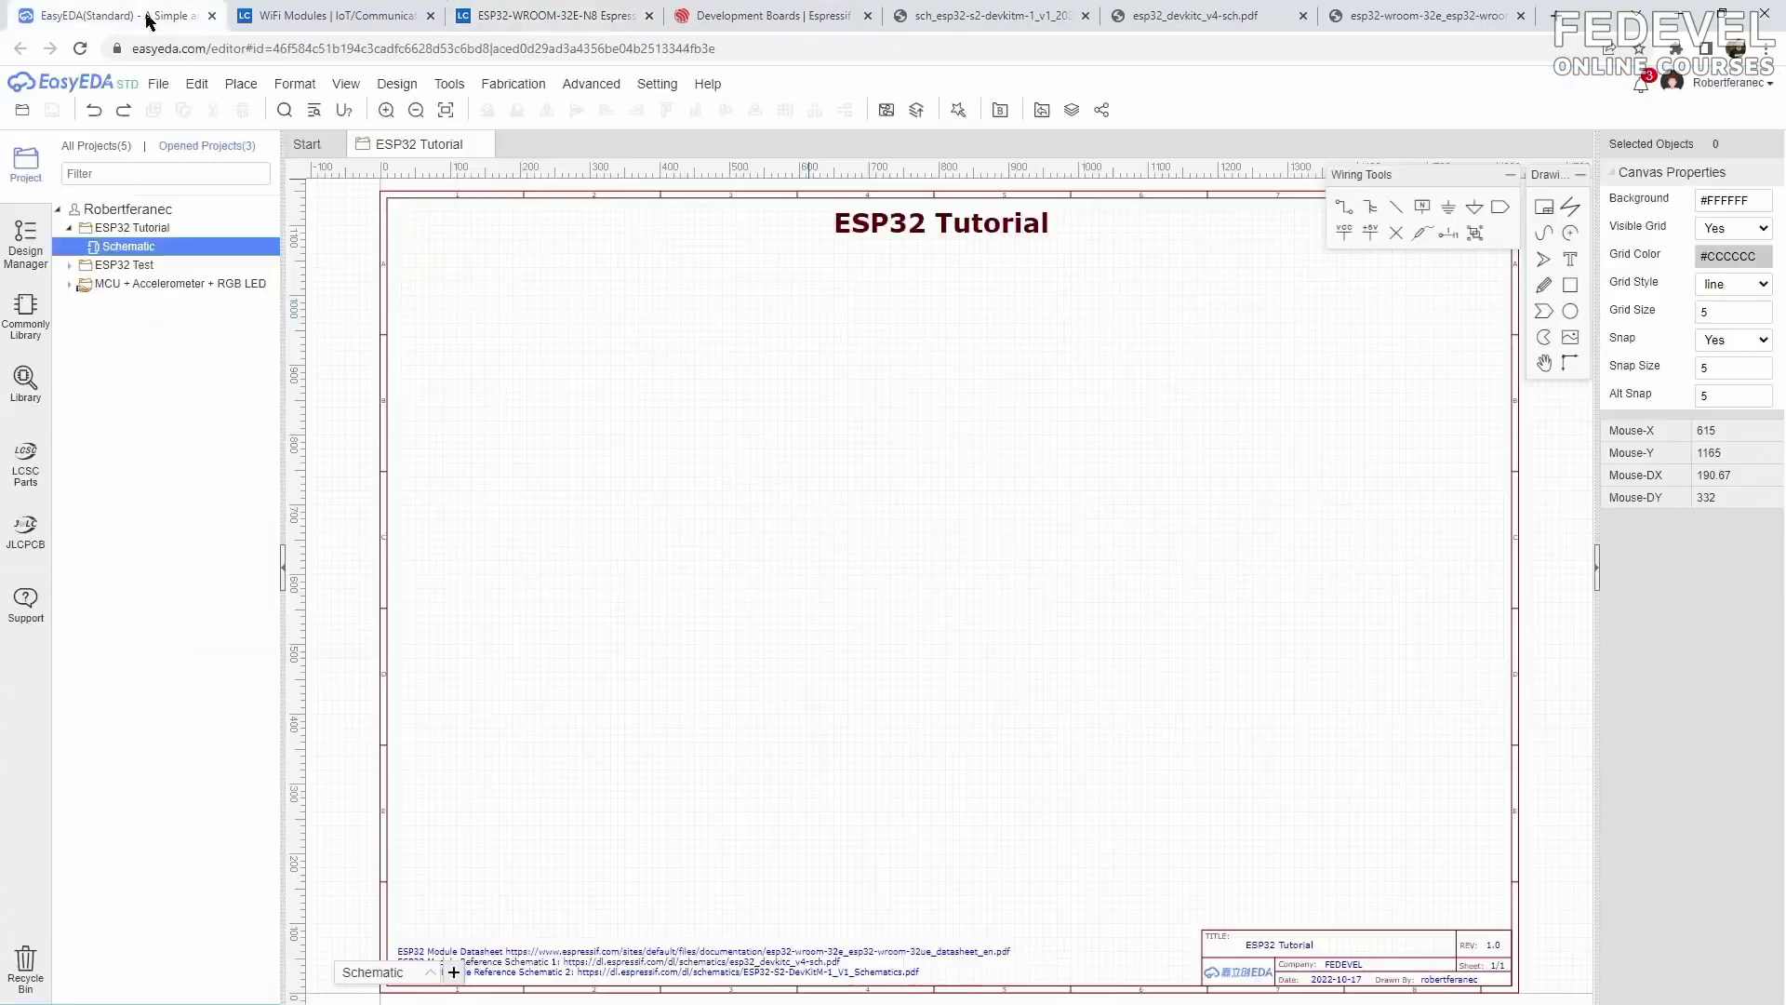
pyautogui.click(46, 400)
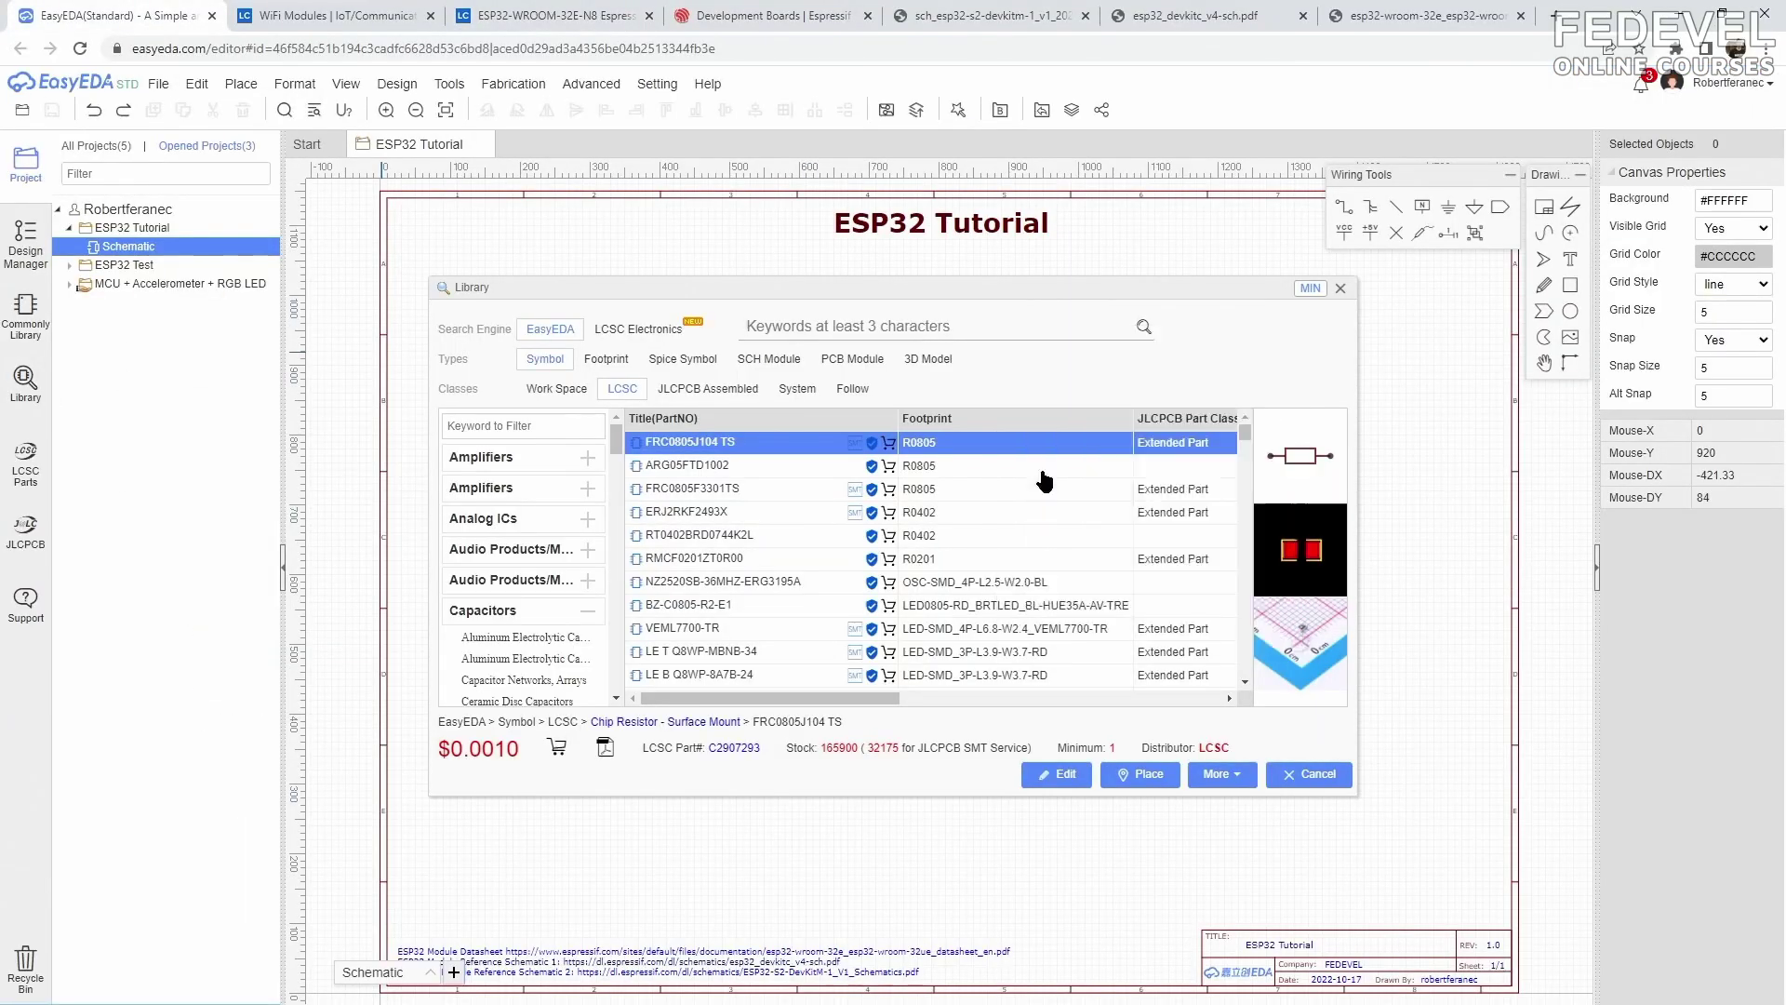
pyautogui.write('C701342')
pyautogui.press('Return')
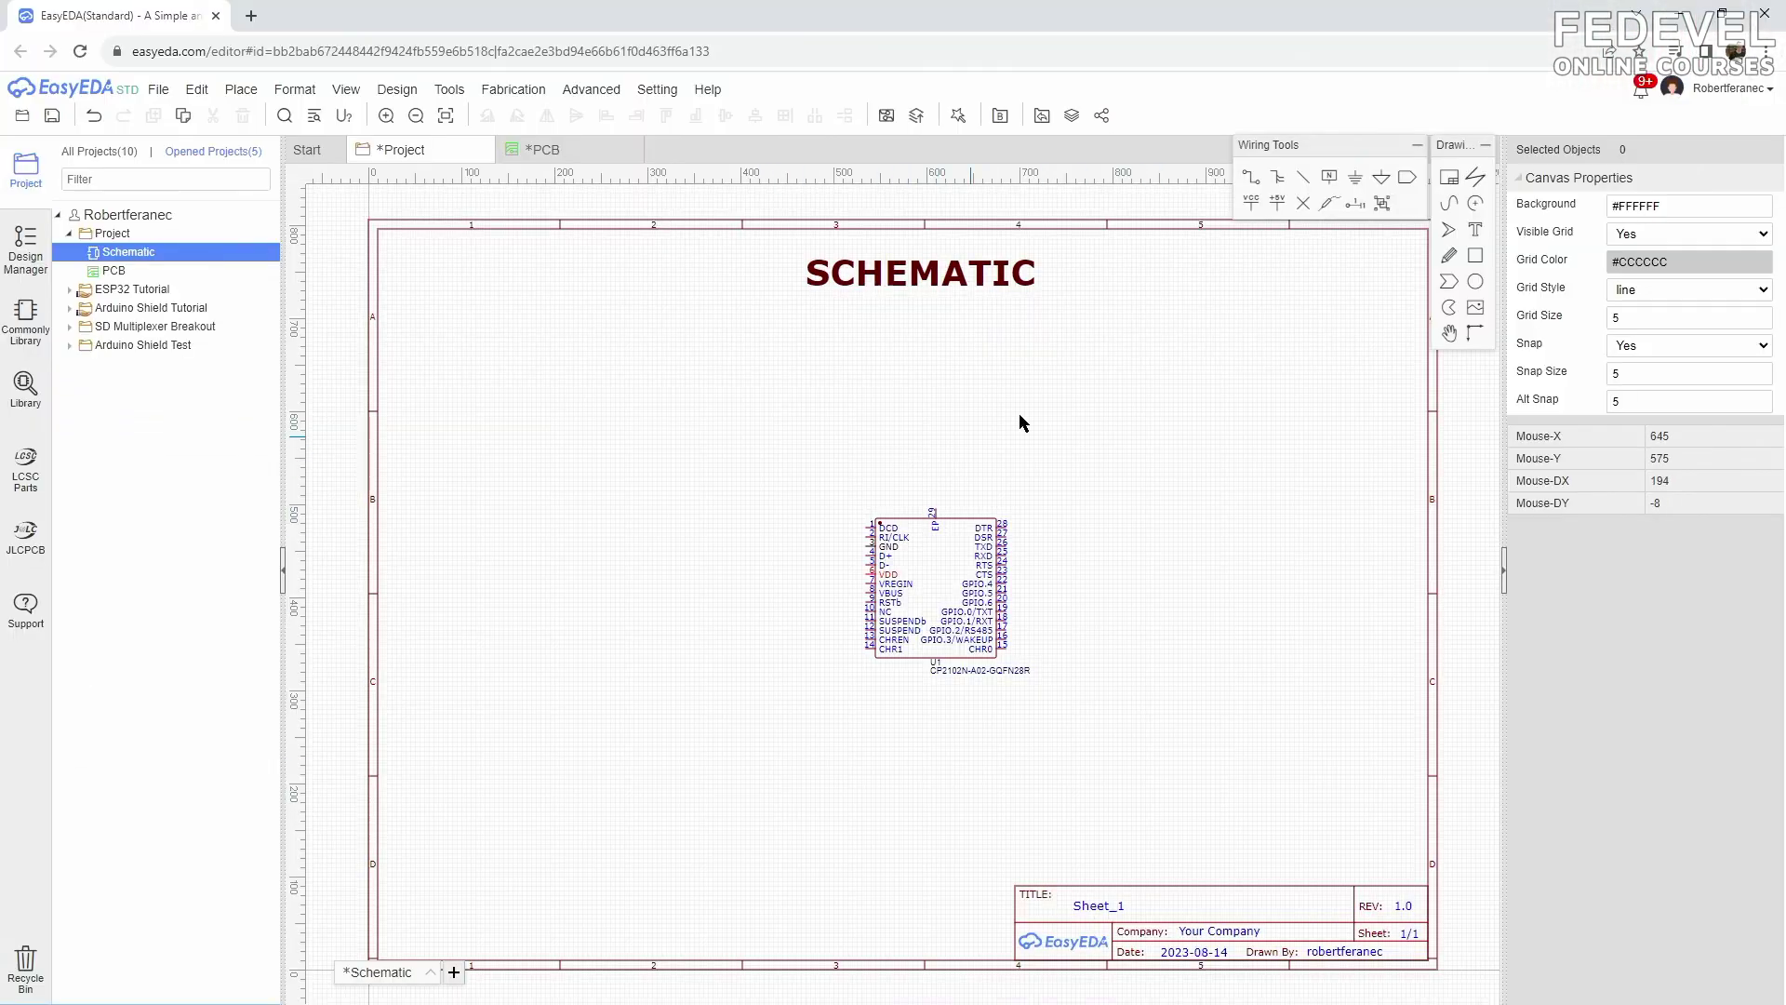
# Place the ESP32-WROOM-32E(8MB) module on the schematic as U1
pyautogui.click(543, 149)
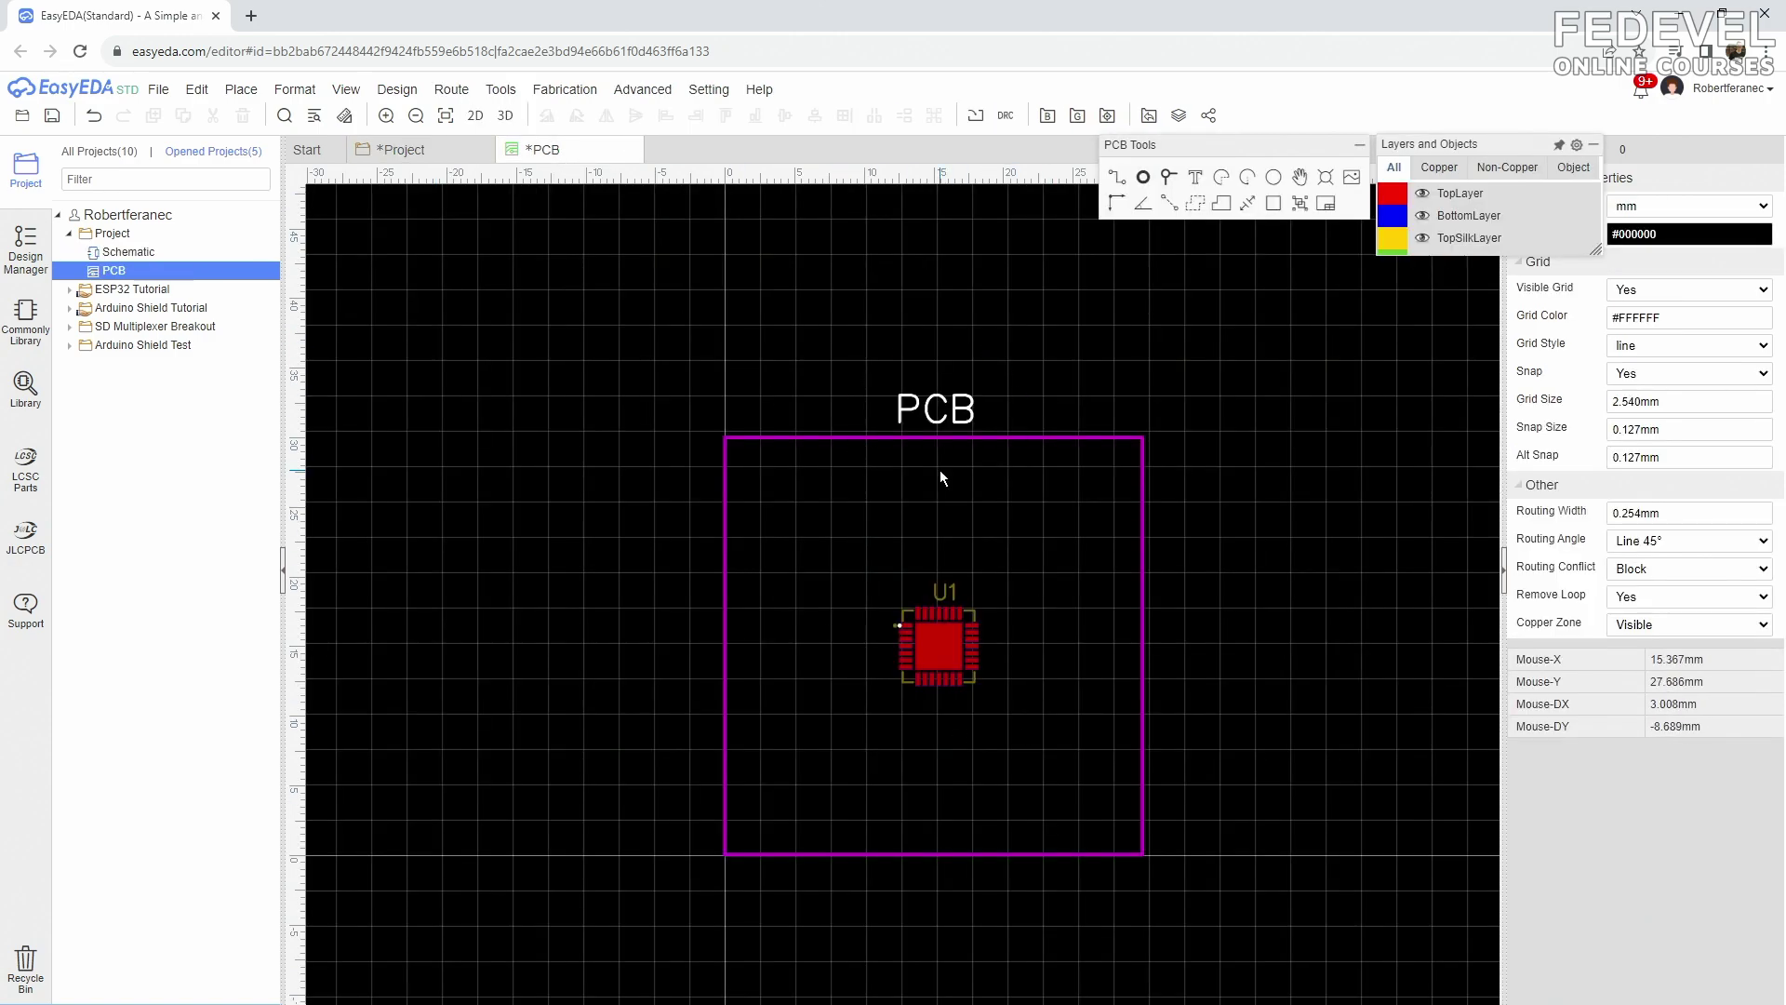
pyautogui.click(158, 89)
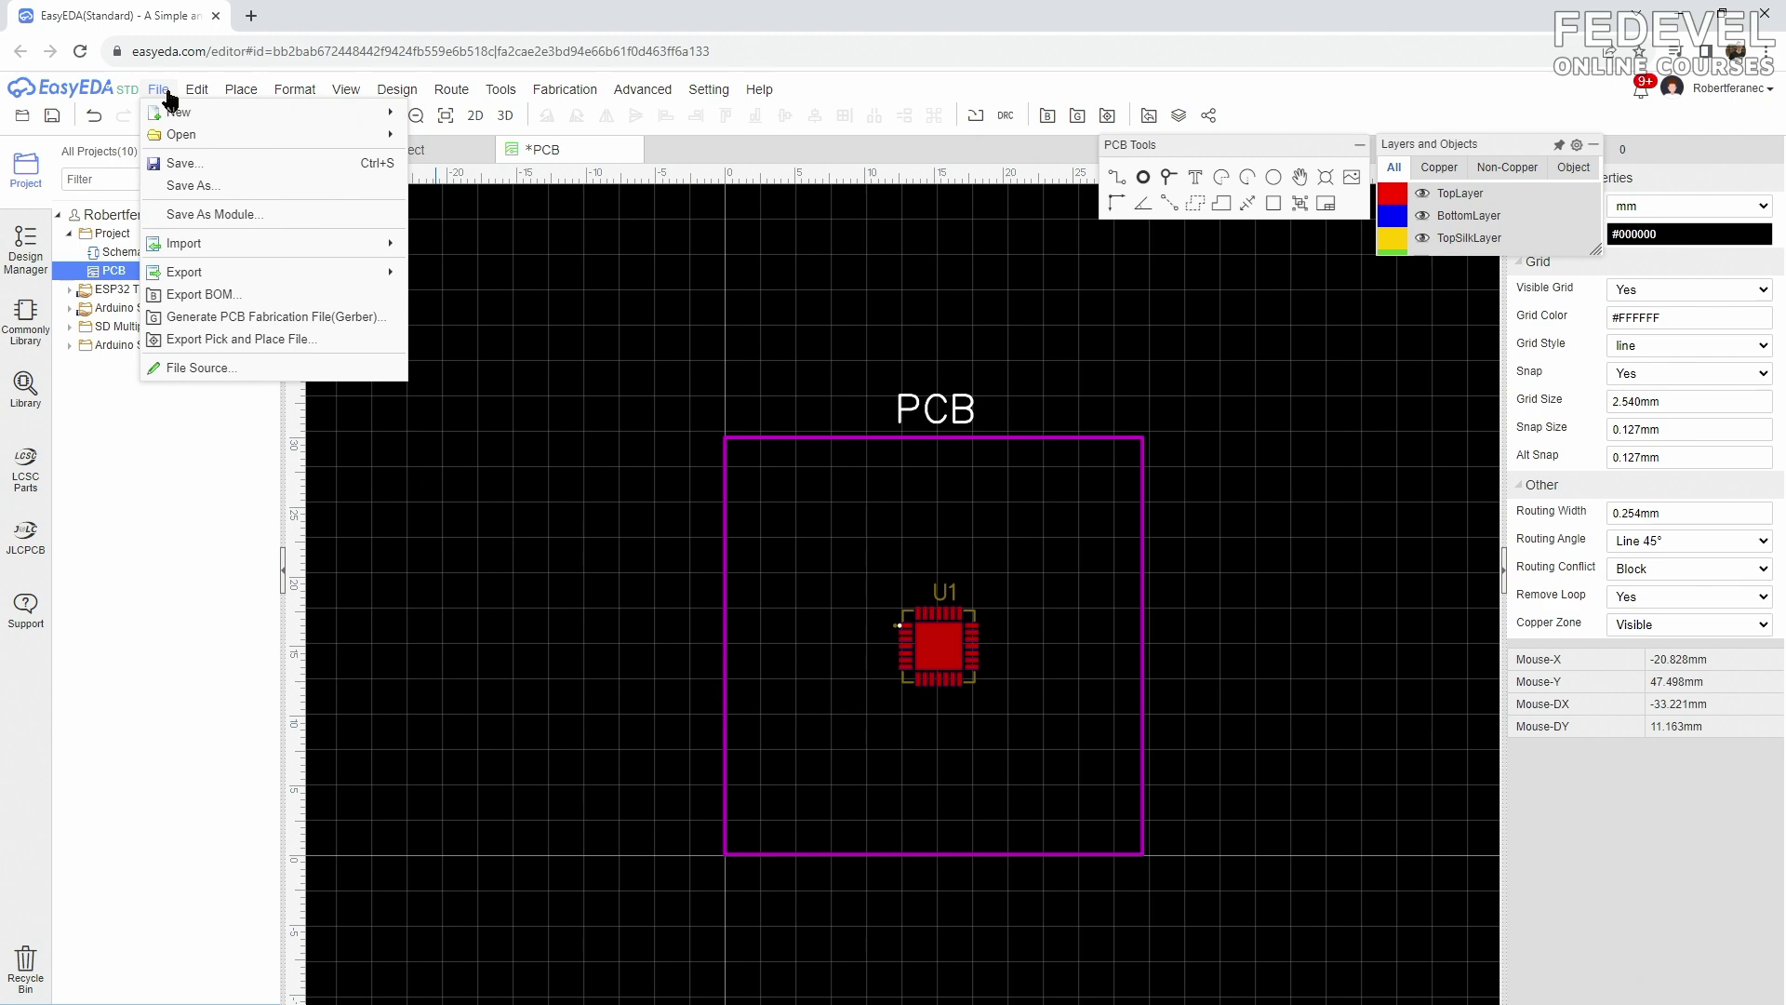
pyautogui.moveTo(179, 112)
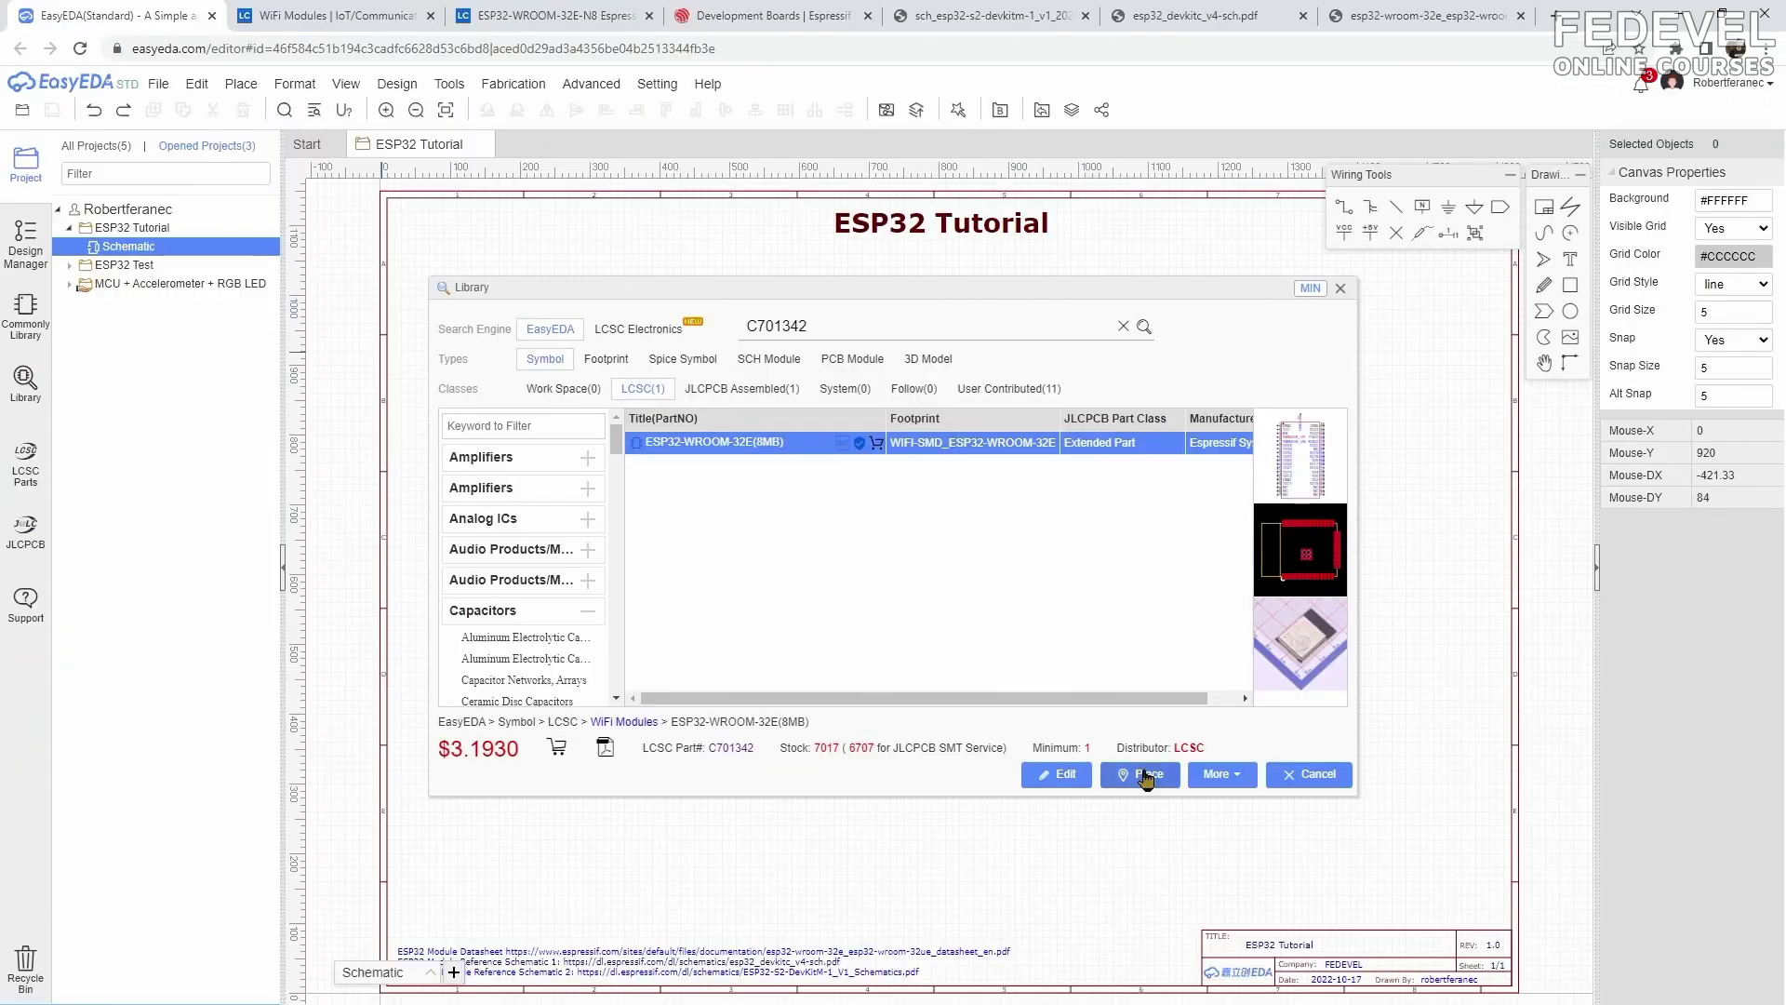
pyautogui.click(1147, 779)
pyautogui.click(886, 817)
# Copy C11 with its ground as C12 beside H3 and wire H3 pin 1 to it
pyautogui.scroll(4, 906, 883)
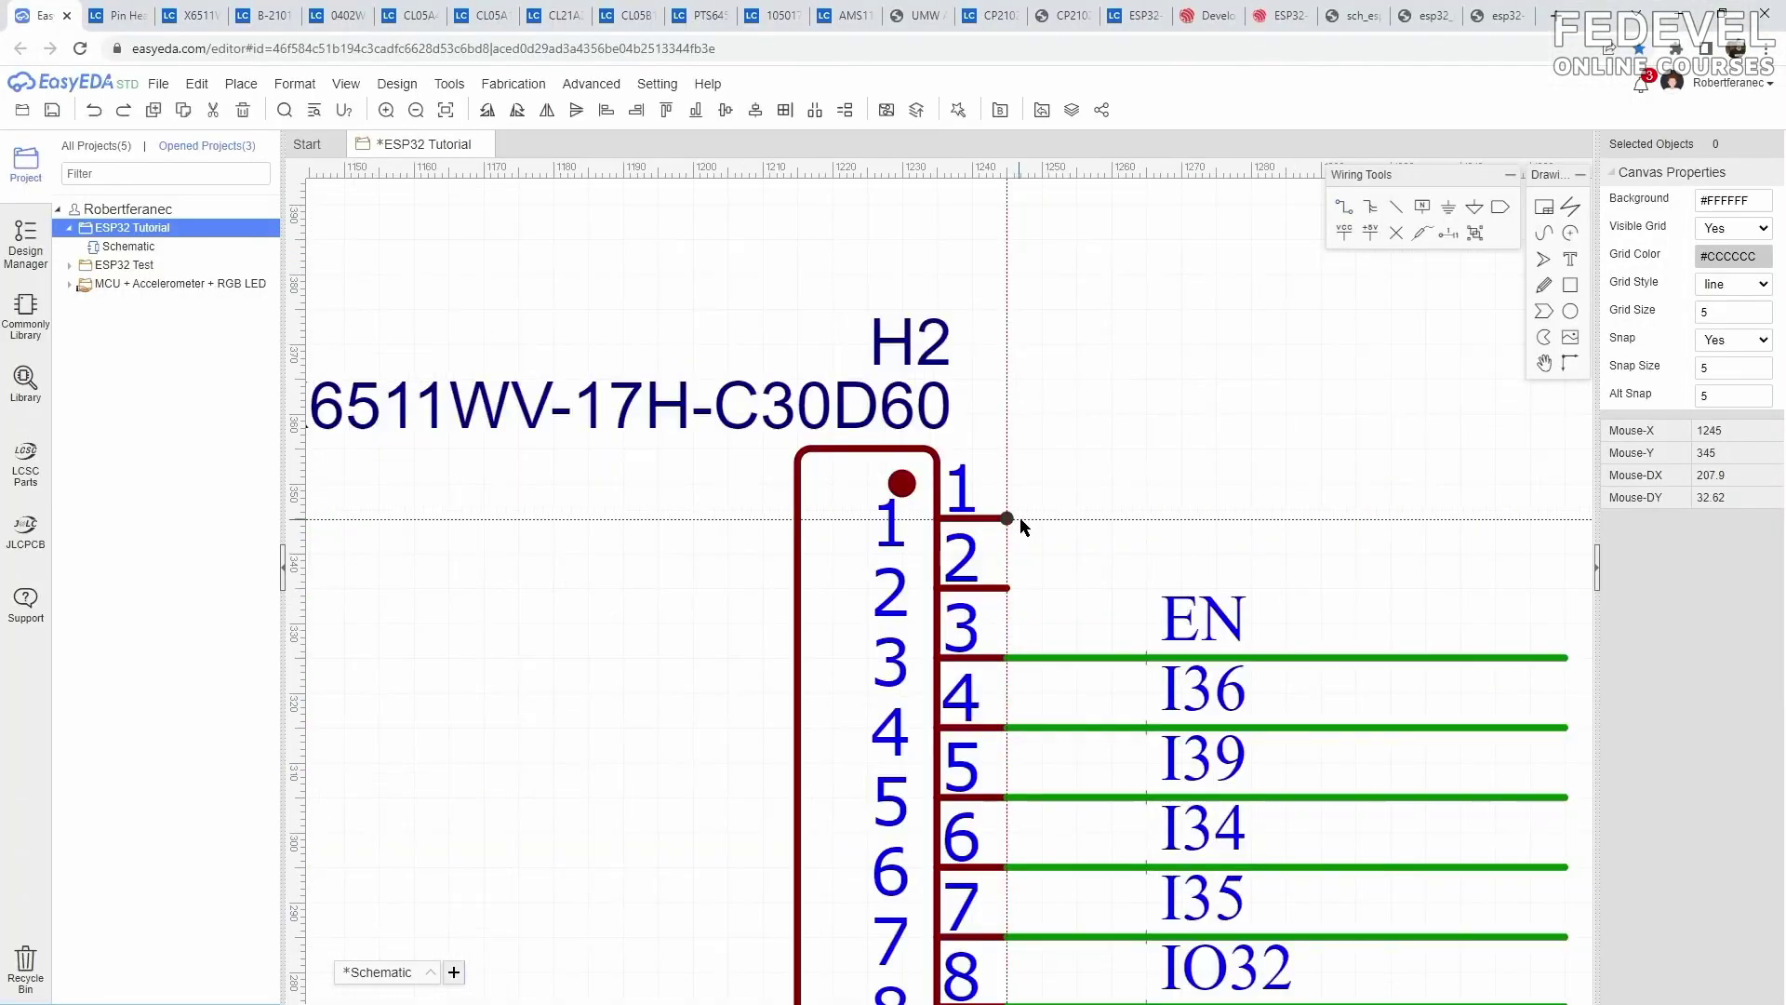
pyautogui.scroll(-5, 1020, 518)
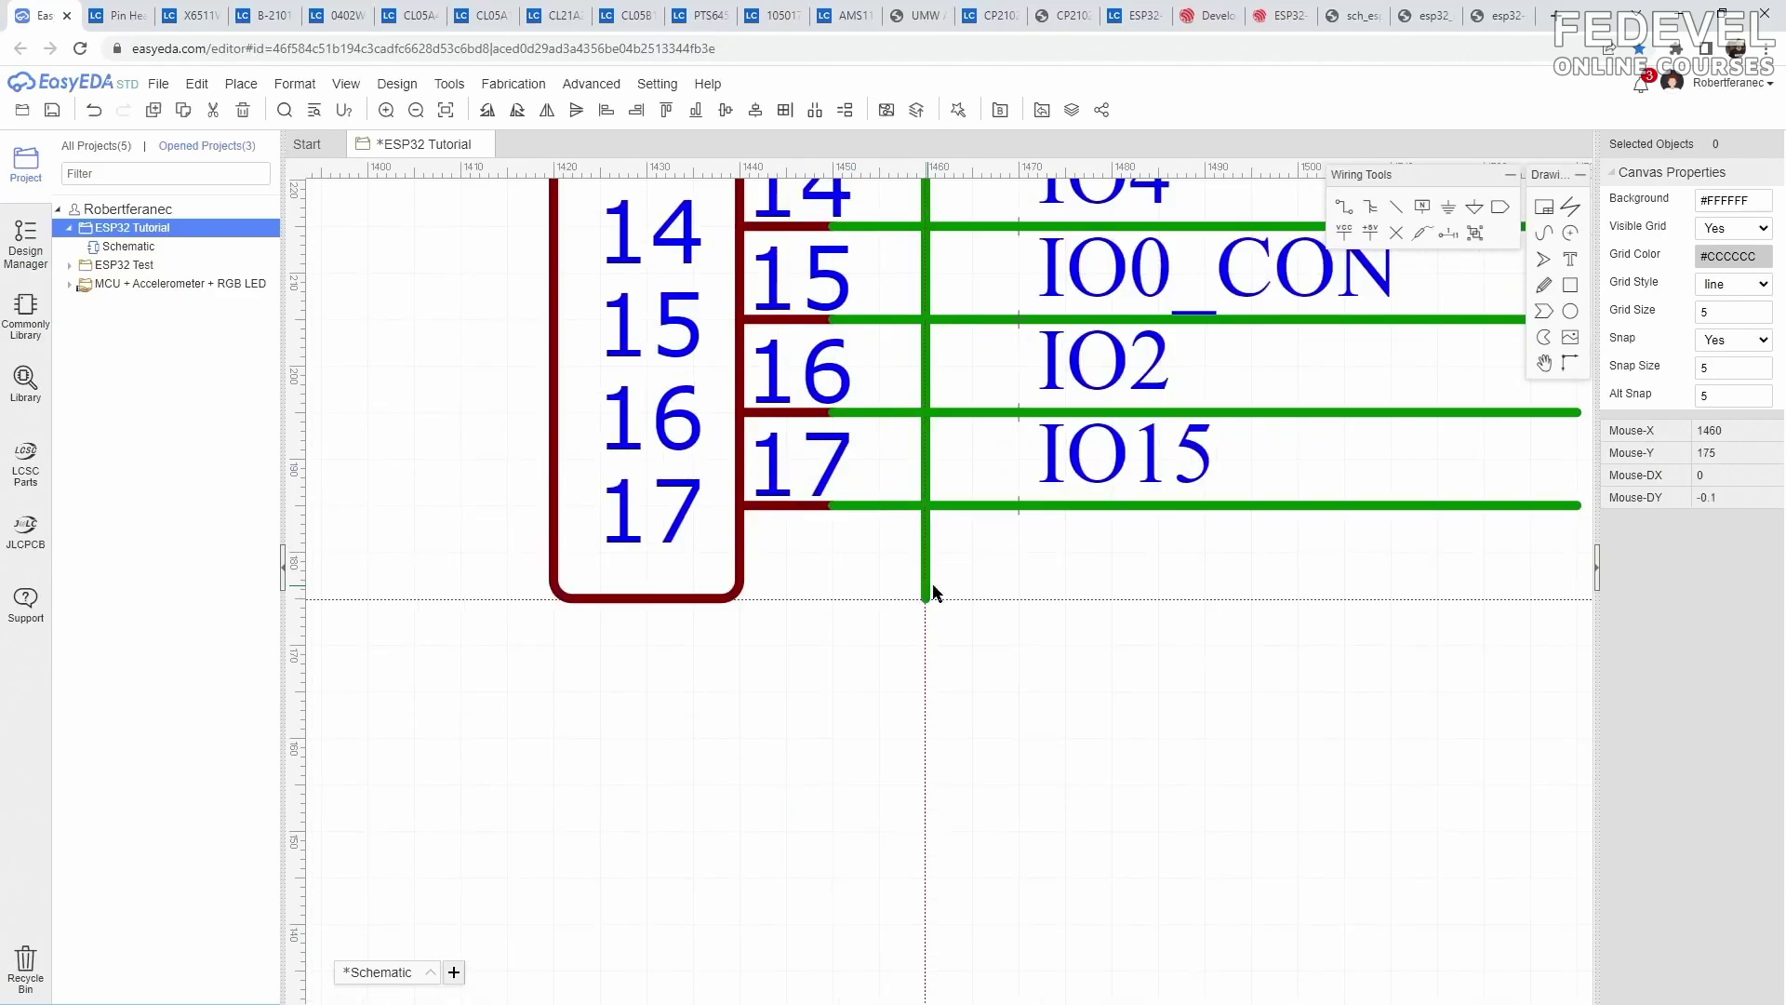
pyautogui.scroll(-2, 925, 590)
pyautogui.moveTo(786, 409); pyautogui.dragTo(930, 623)
pyautogui.hotkey('ctrl', 'c')
pyautogui.hotkey('ctrl', 'v')
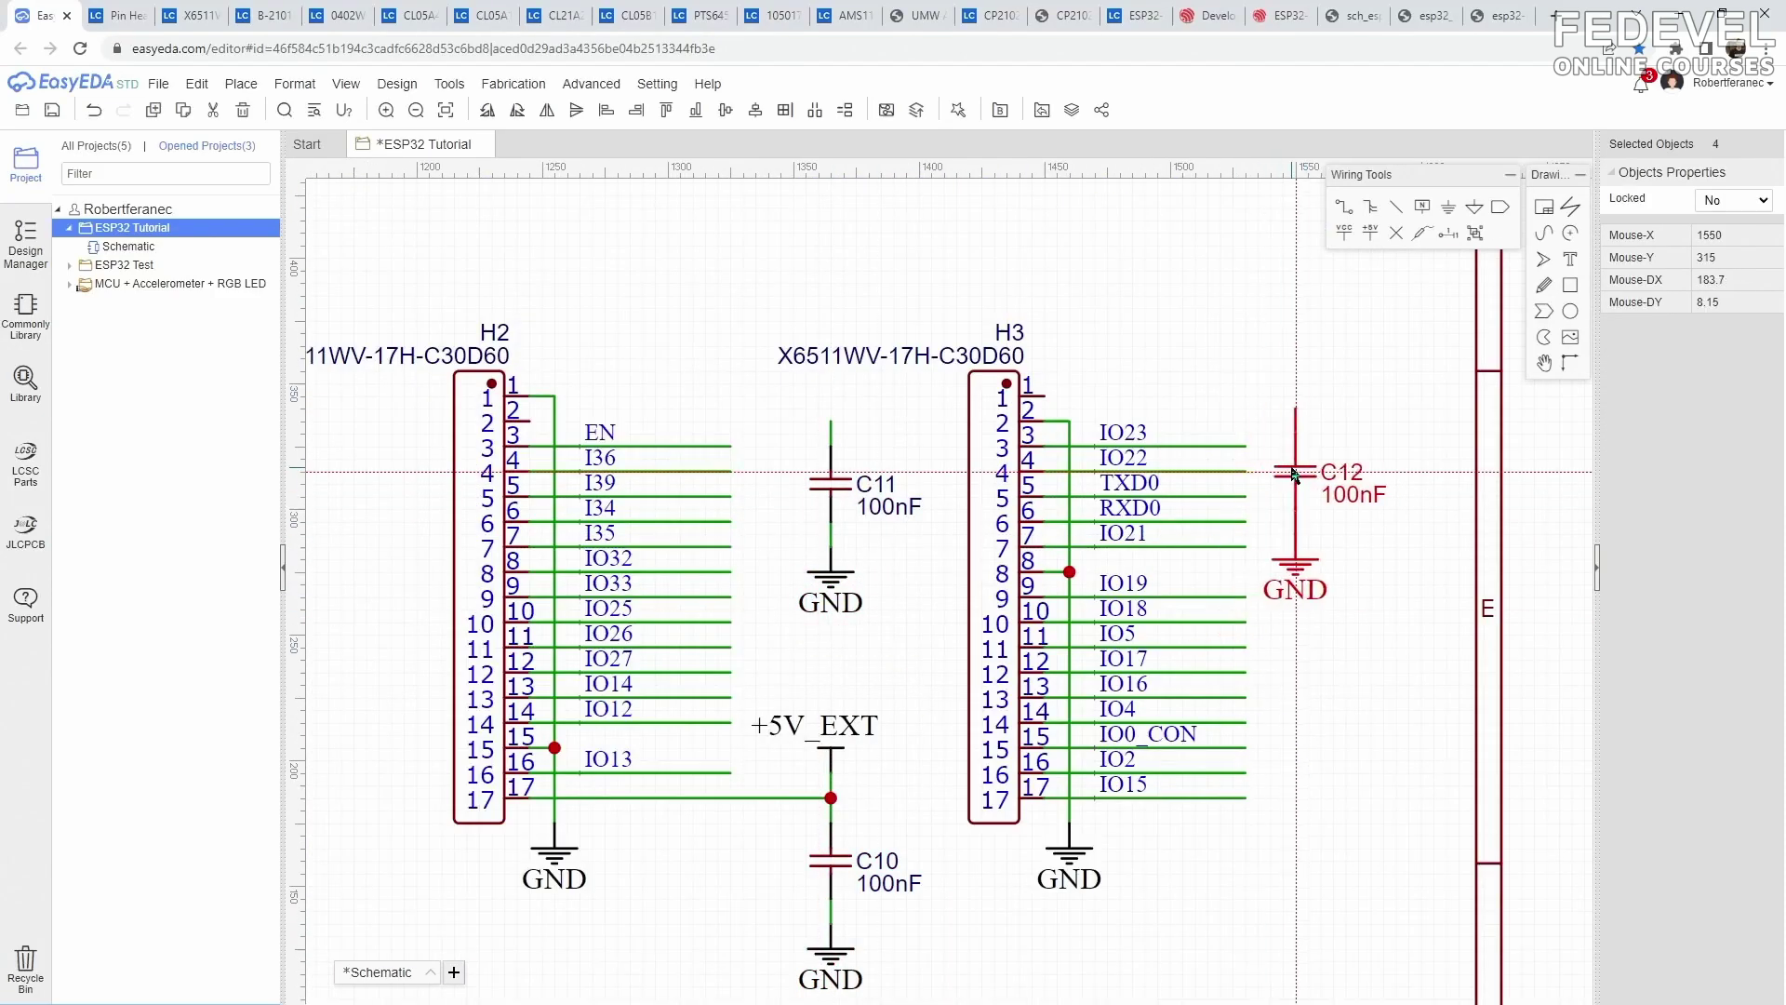
pyautogui.click(1333, 458)
pyautogui.press('w')
pyautogui.click(1029, 396)
pyautogui.click(1334, 395)
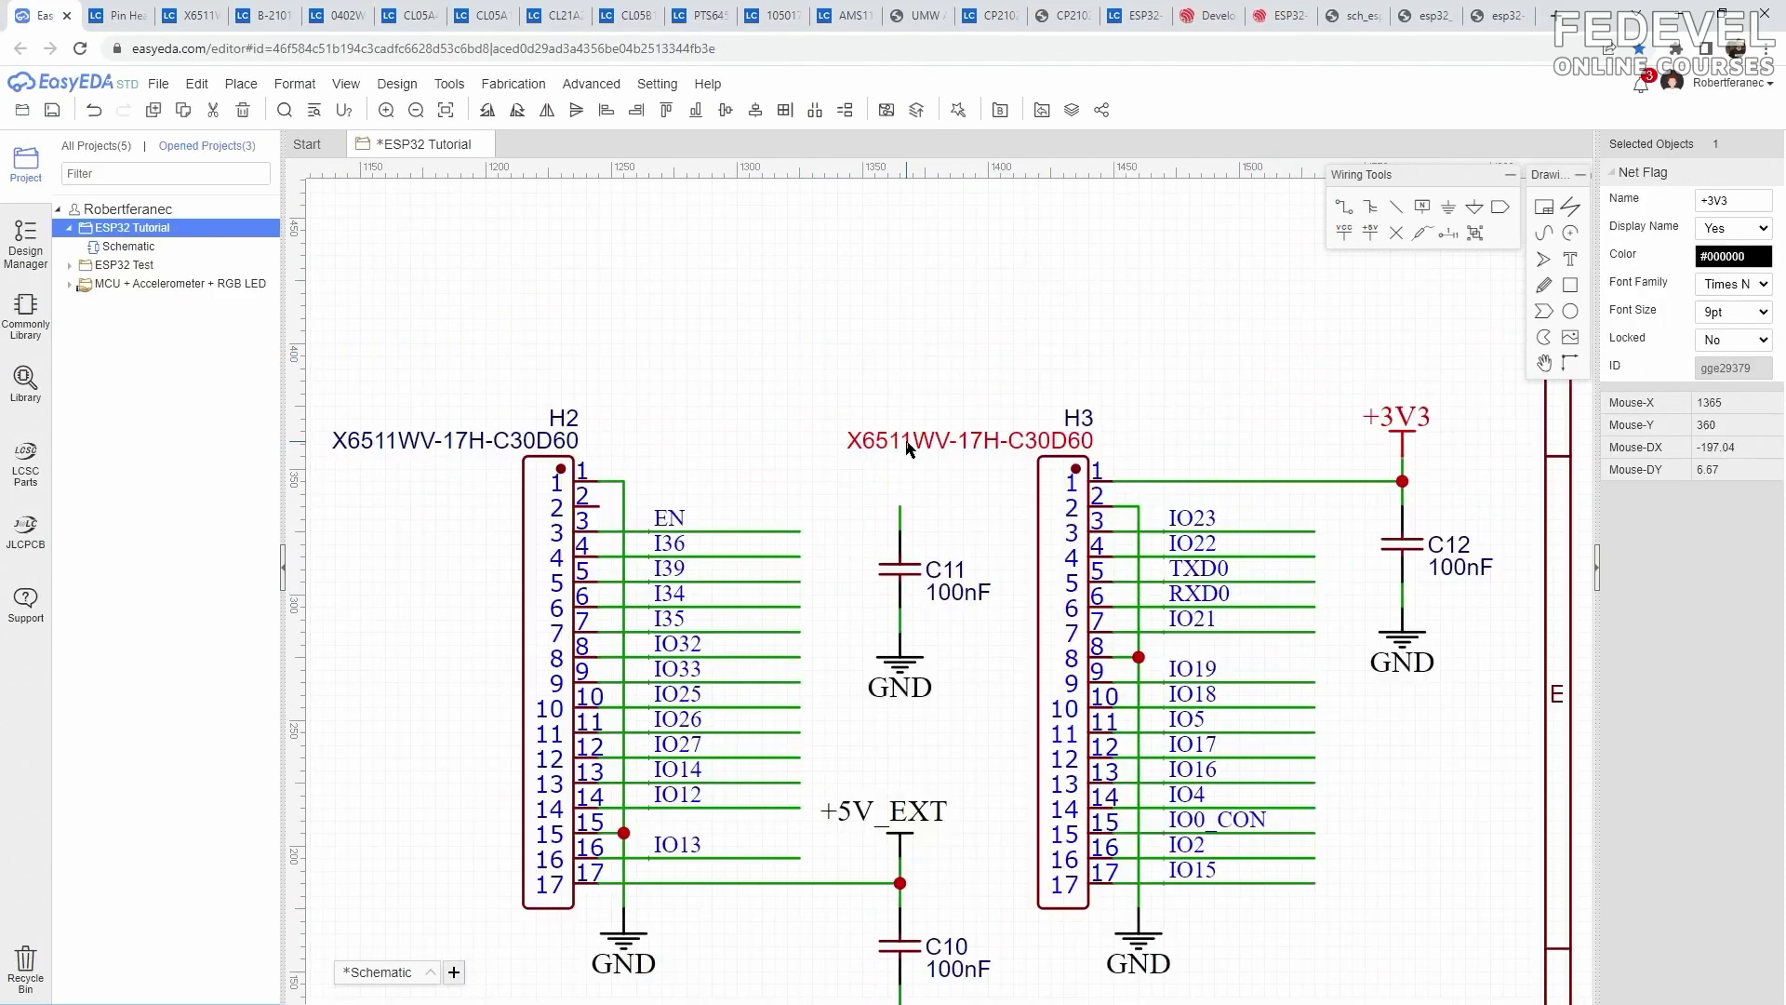
# Add a +3V3 flag above C11 and wire H2 pin 2 to it
pyautogui.hotkey('ctrl', 'c')
pyautogui.hotkey('ctrl', 'v')
pyautogui.click(900, 481)
pyautogui.press('w')
pyautogui.click(600, 506)
pyautogui.click(900, 481)
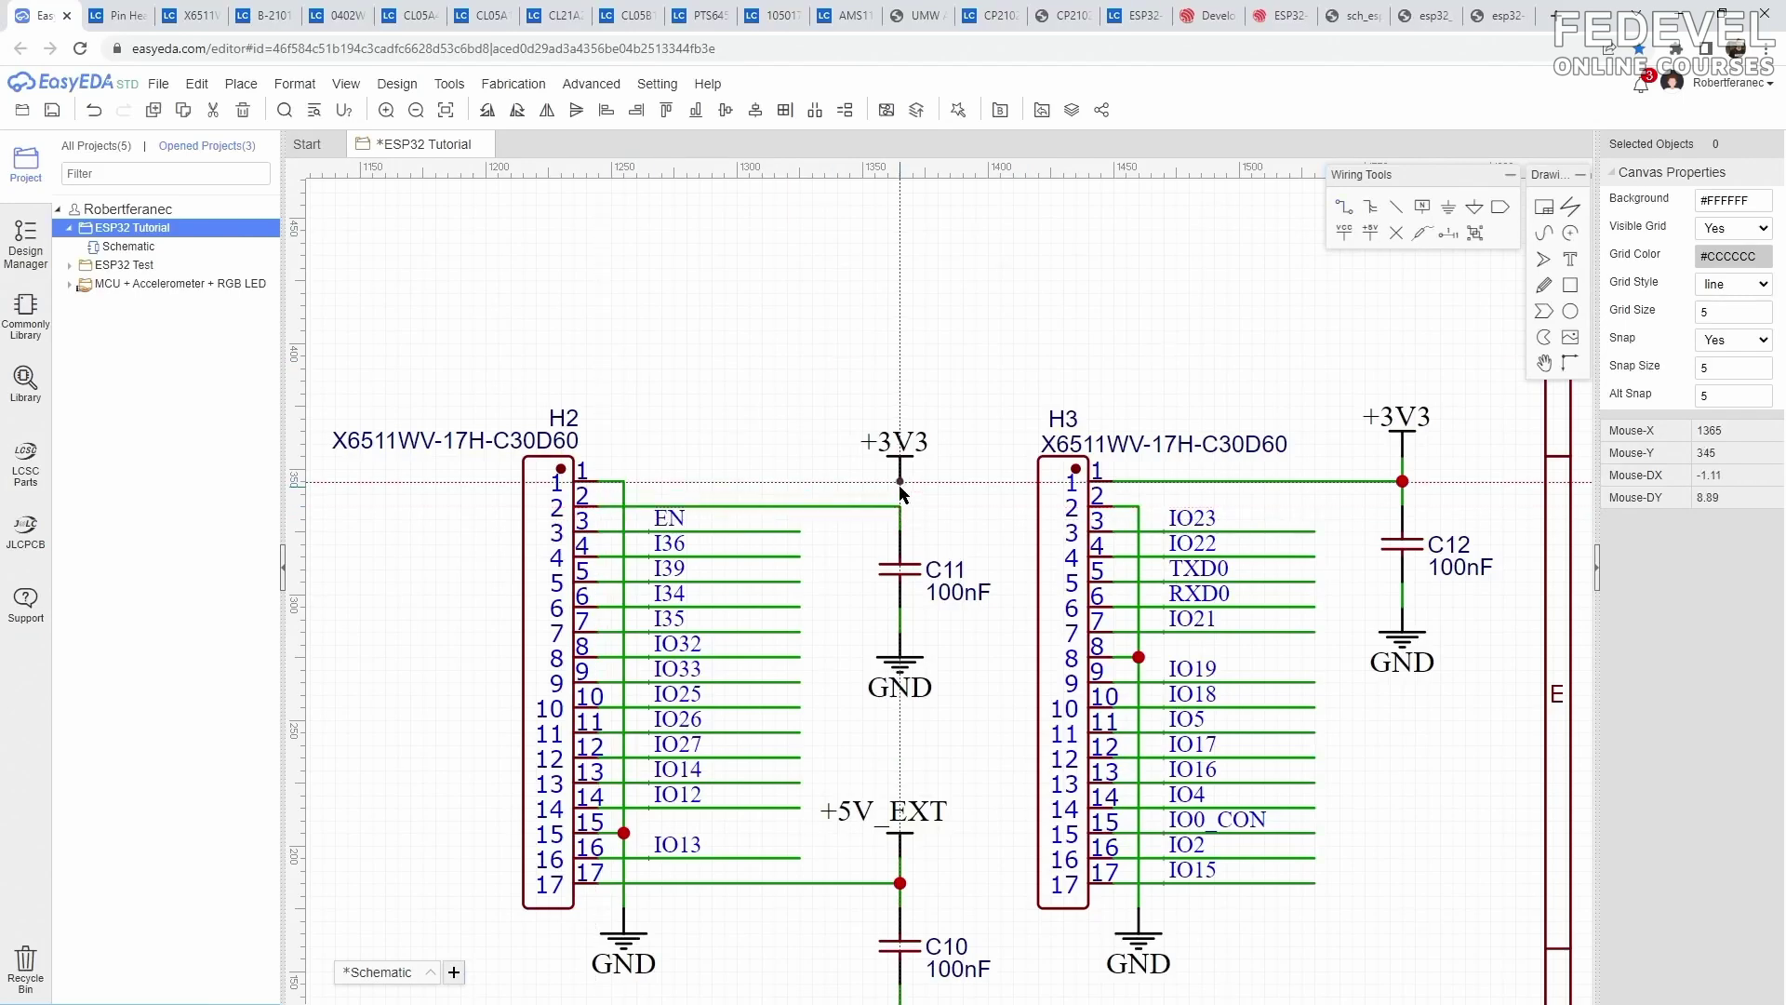
# Select the H2 connector block and check the ESP32-WROOM-32E datasheet before returning
pyautogui.click(684, 427)
pyautogui.scroll(-2, 830, 284)
pyautogui.moveTo(651, 493); pyautogui.dragTo(862, 317)
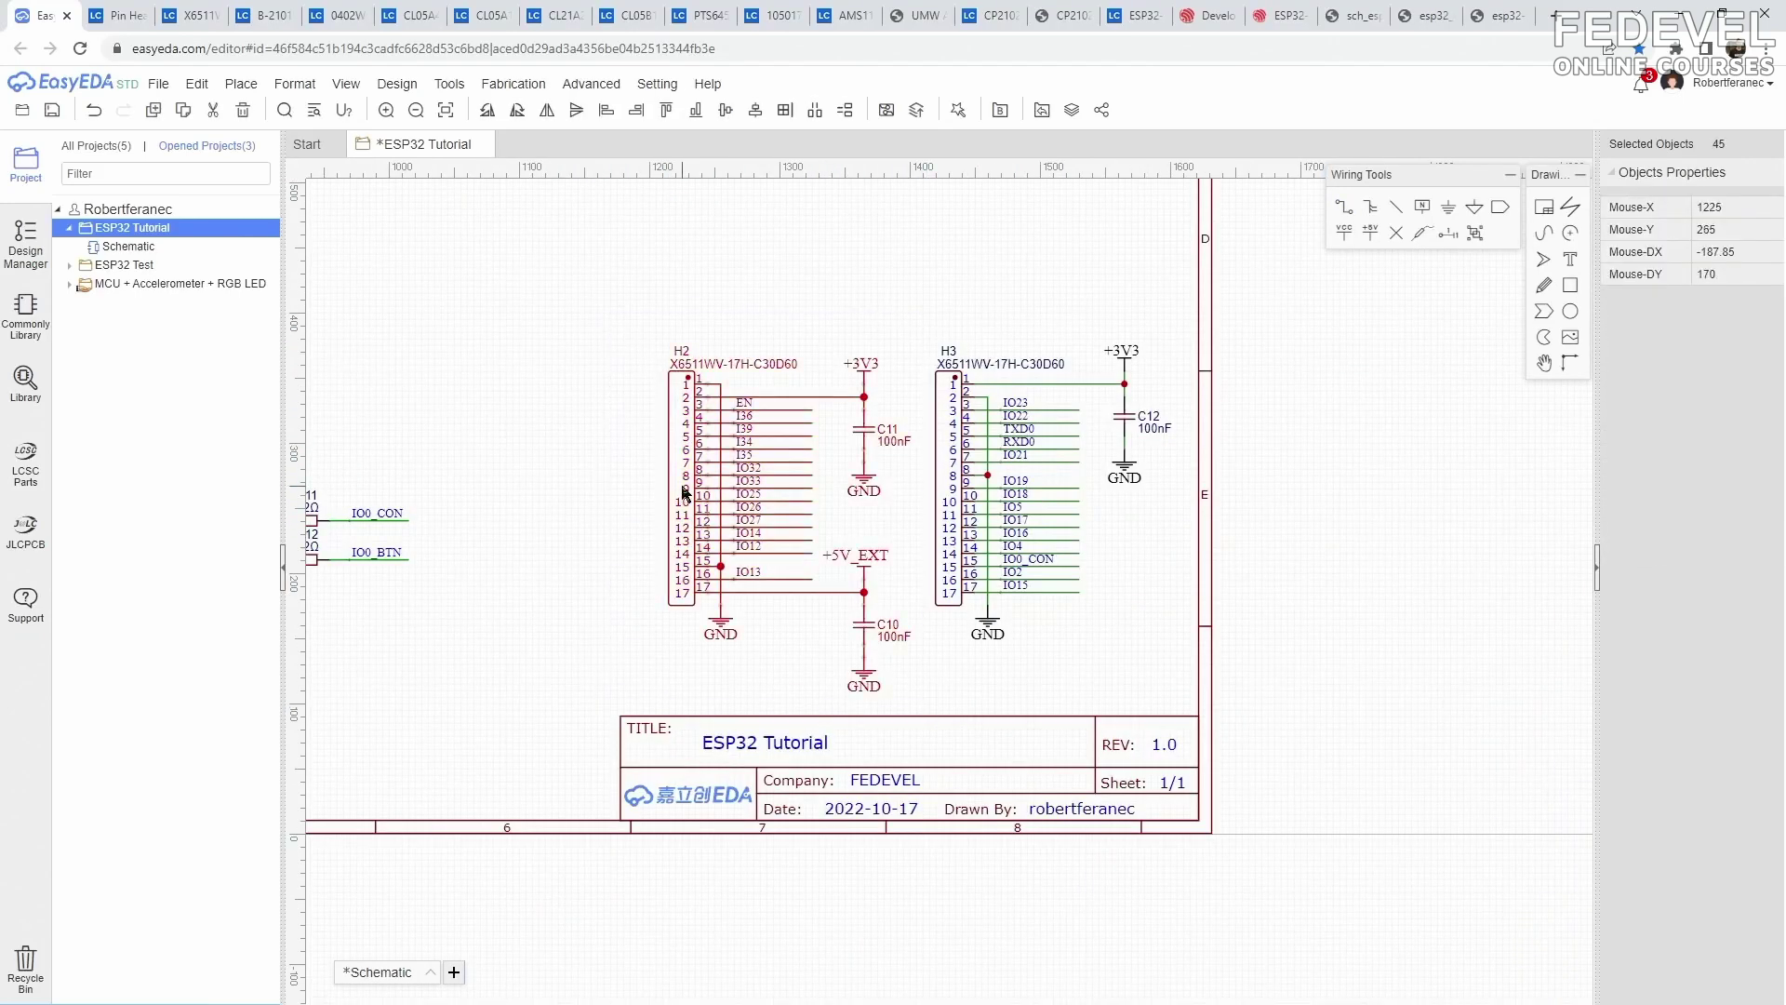
pyautogui.scroll(-2, 862, 316)
pyautogui.hotkey('ctrl', '9')
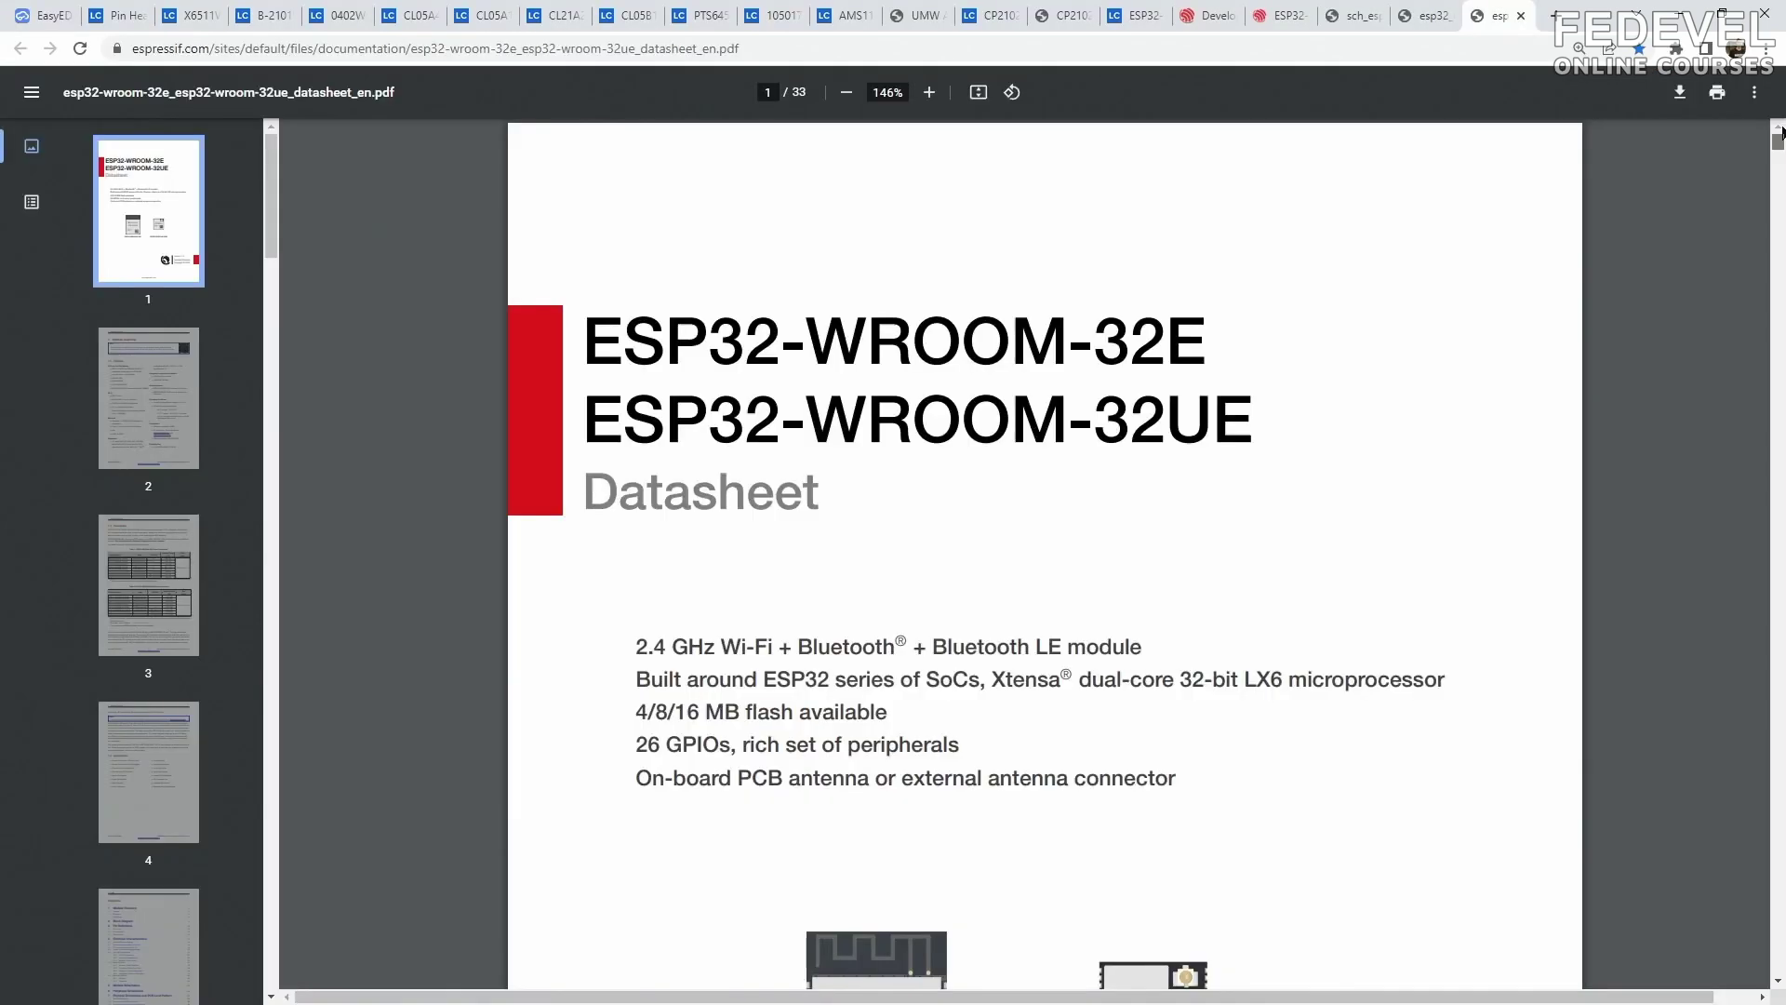
pyautogui.scroll(-20, 1019, 370)
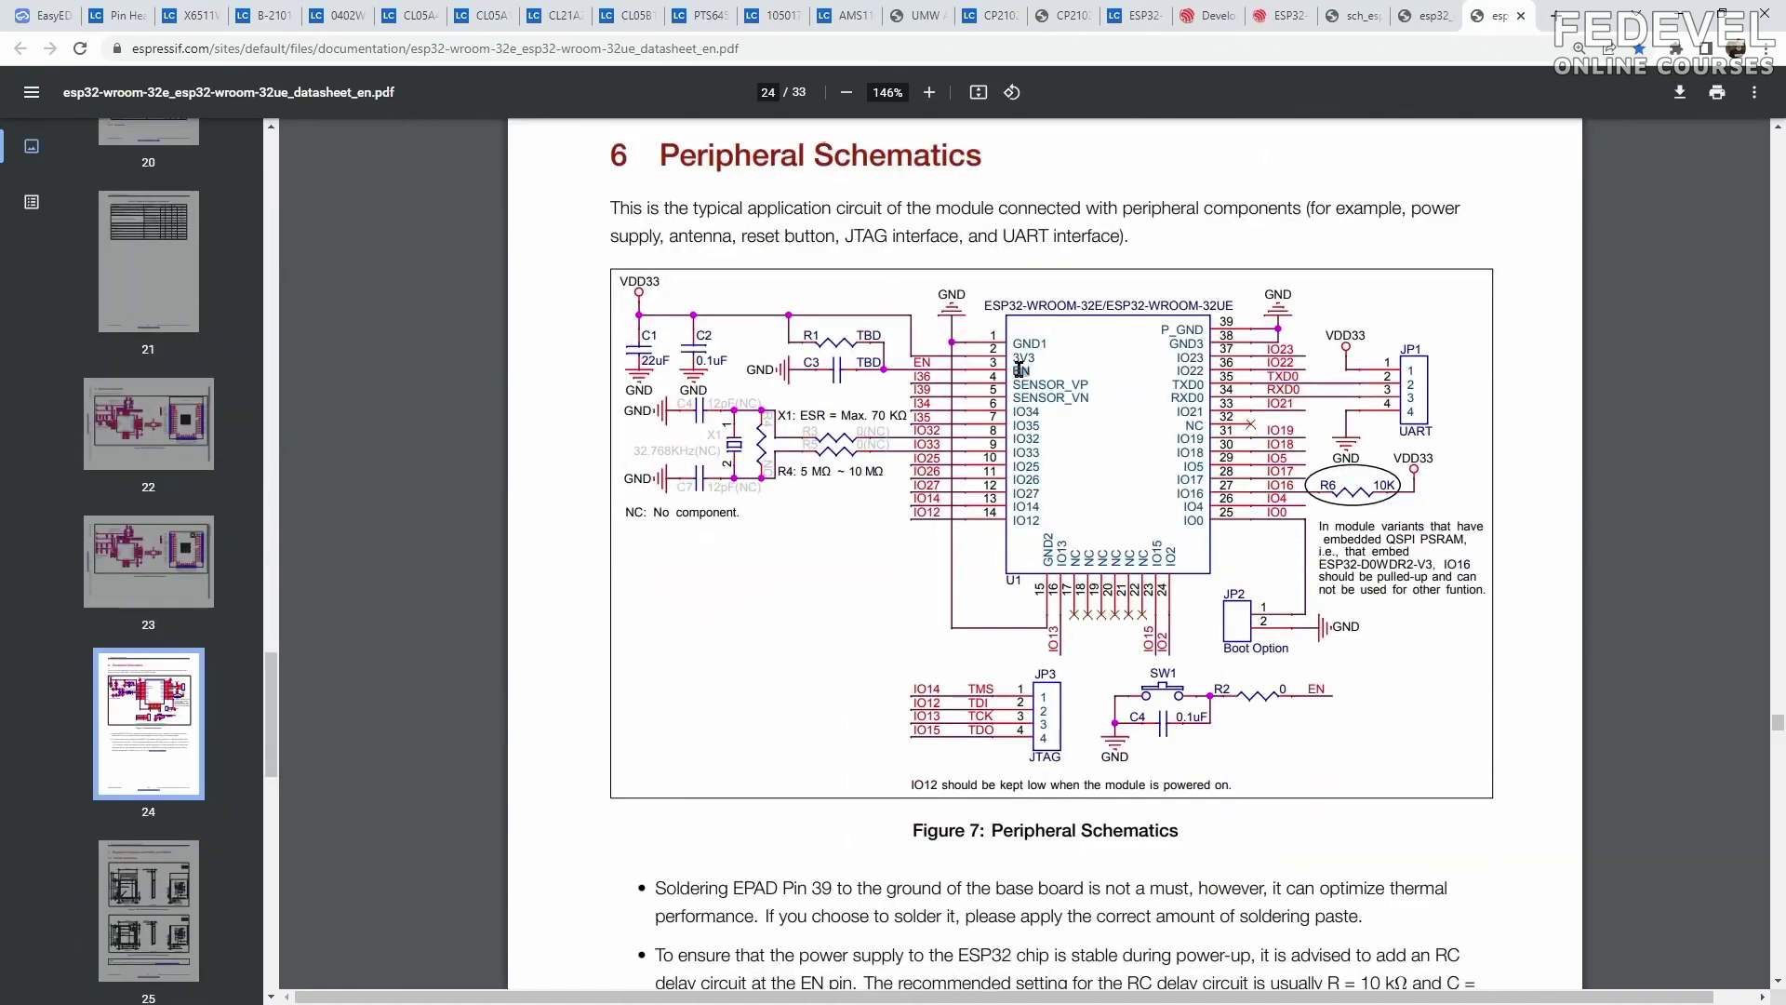
pyautogui.scroll(-3, 1185, 668)
pyautogui.moveTo(655, 676); pyautogui.dragTo(854, 703)
pyautogui.hotkey('ctrl', '1')
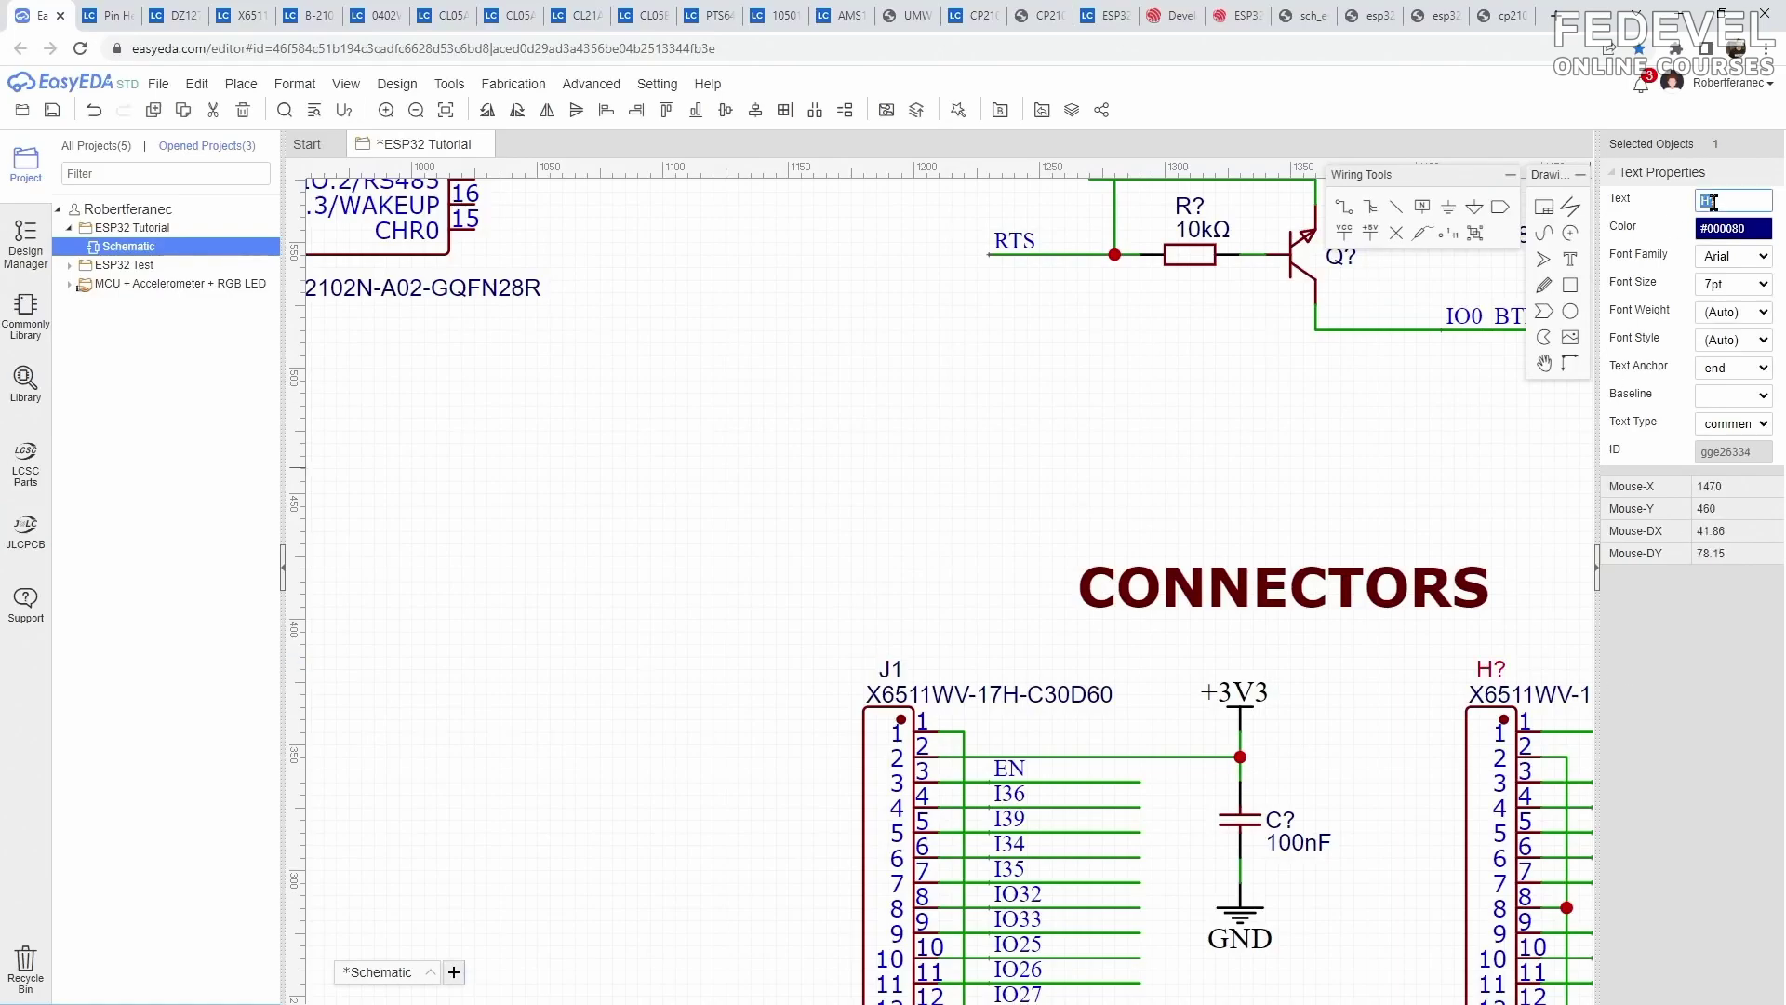
# Select the USB? designator text on the schematic
pyautogui.scroll(-5, 1024, 348)
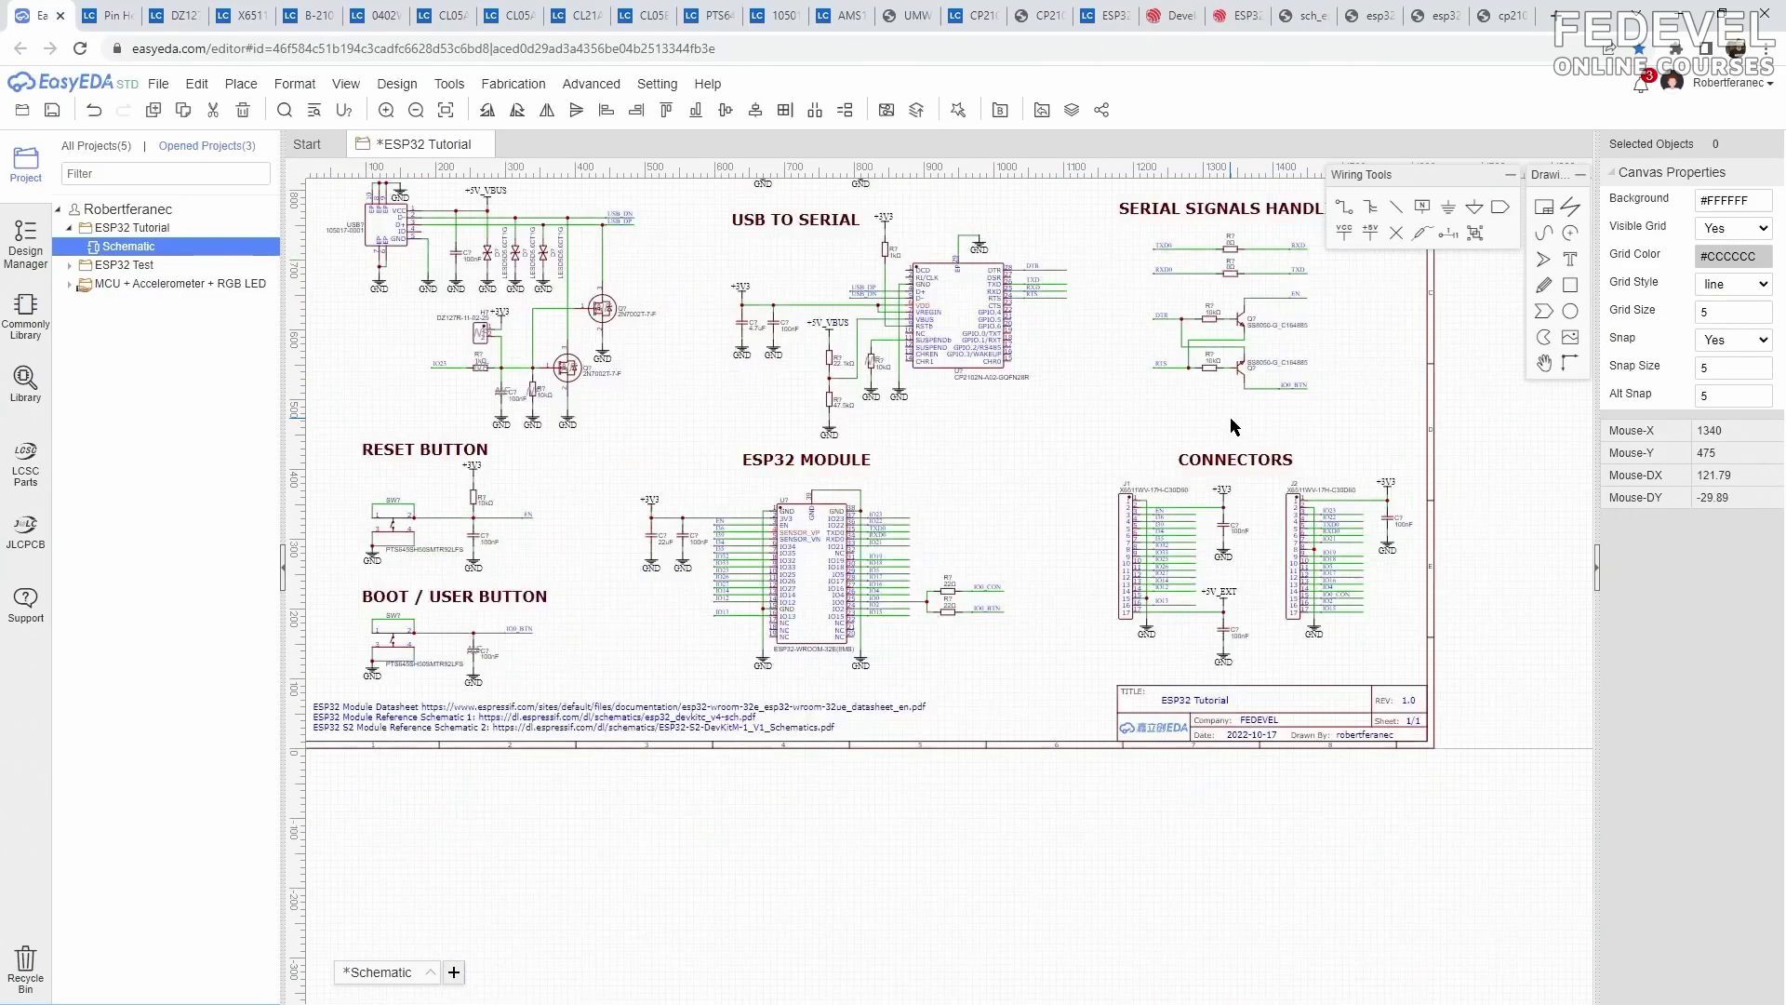
pyautogui.scroll(10, 1229, 417)
pyautogui.click(725, 440)
pyautogui.doubleClick(1721, 199)
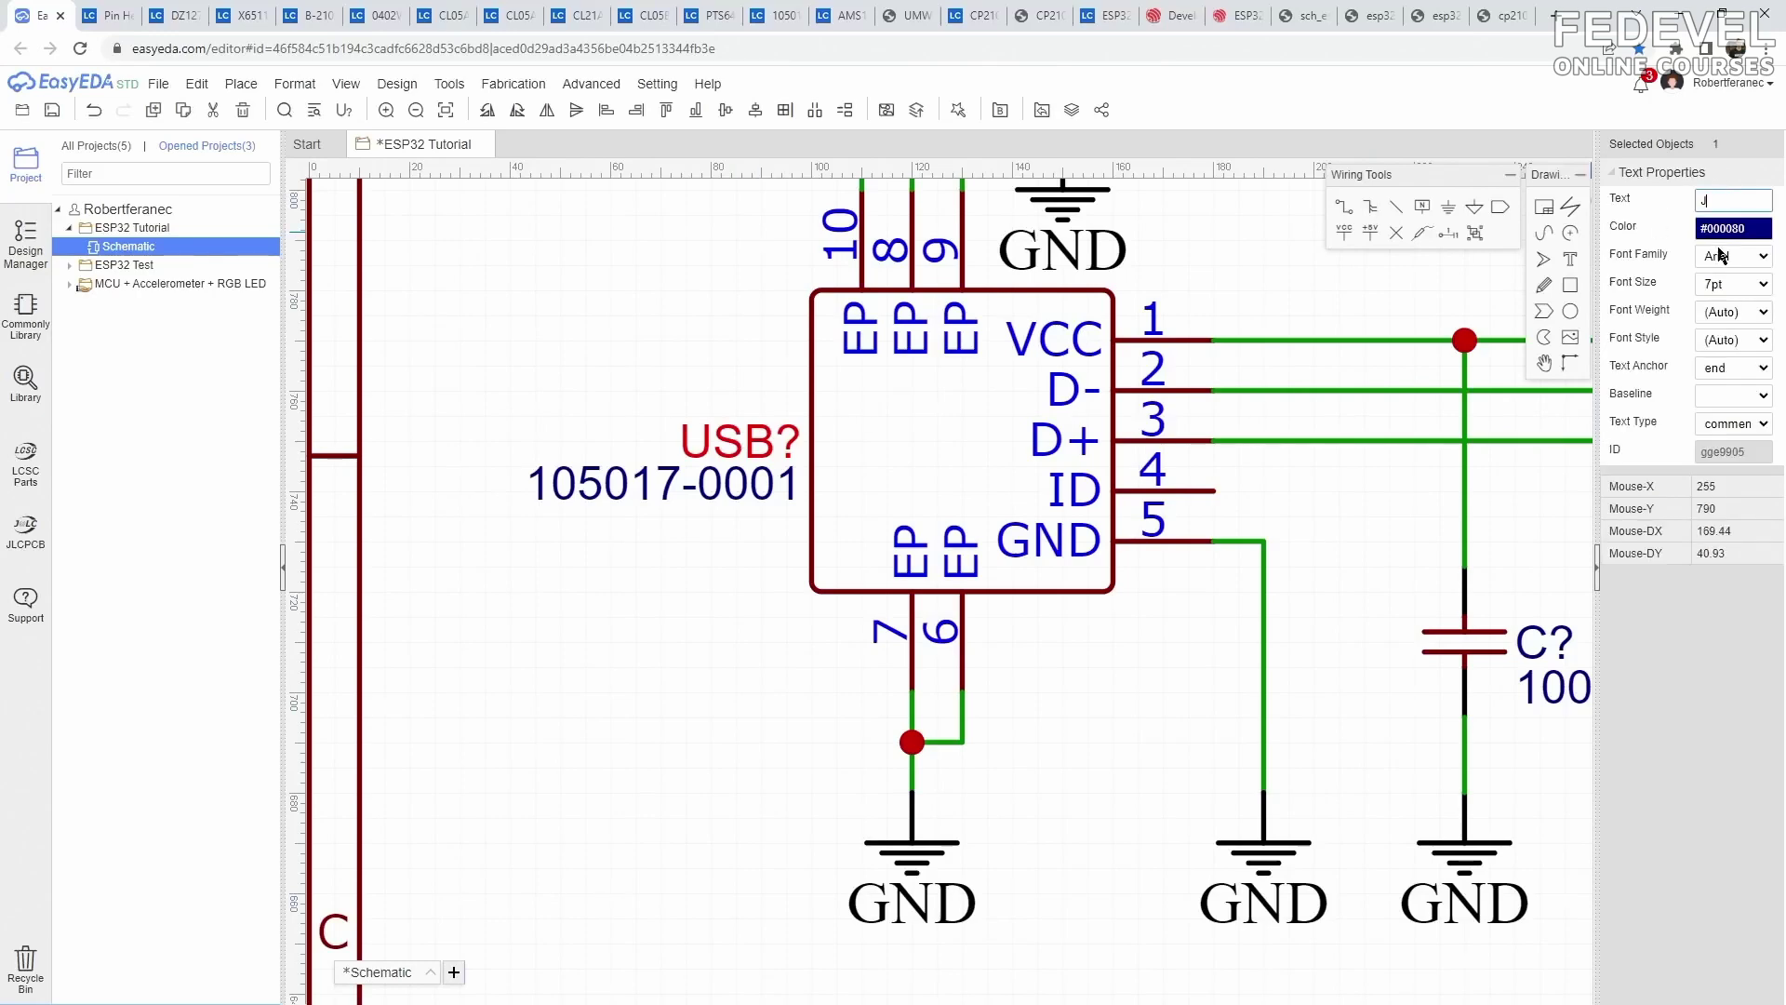
# Save the schematic, check unfinished nets, and locate net J3_4
pyautogui.press('Return')
pyautogui.scroll(-5, 630, 630)
pyautogui.hotkey('ctrl', 's')
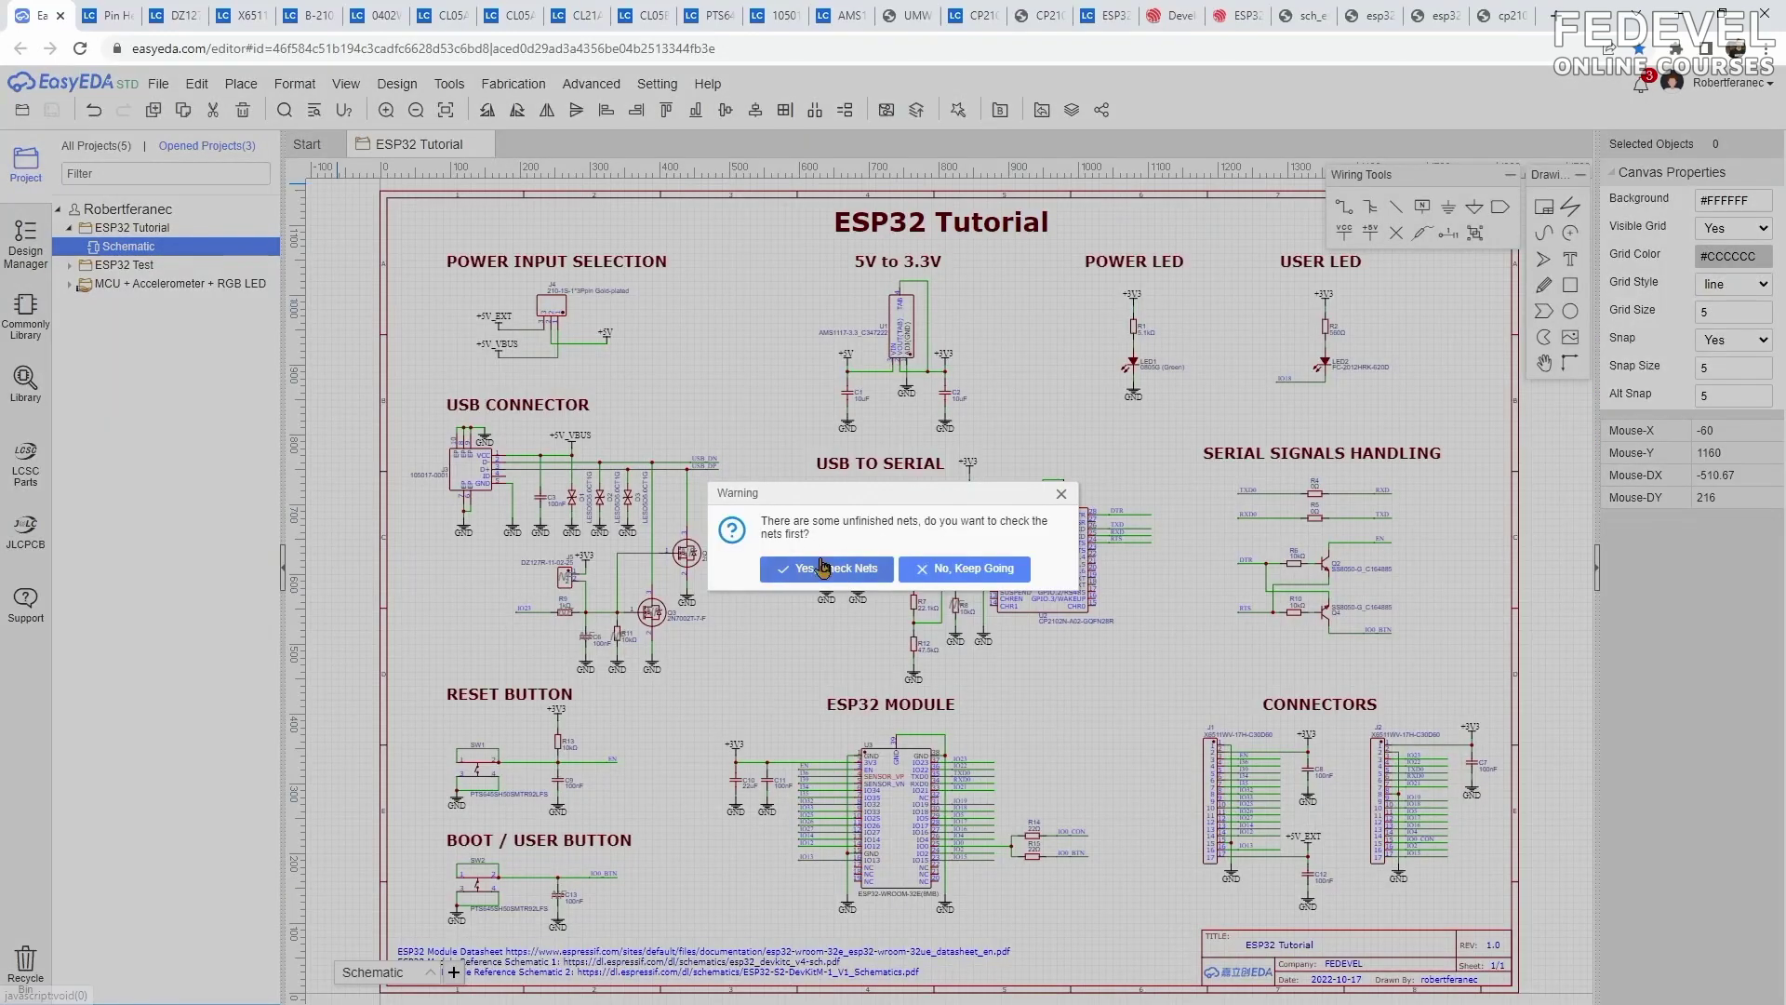
pyautogui.click(822, 567)
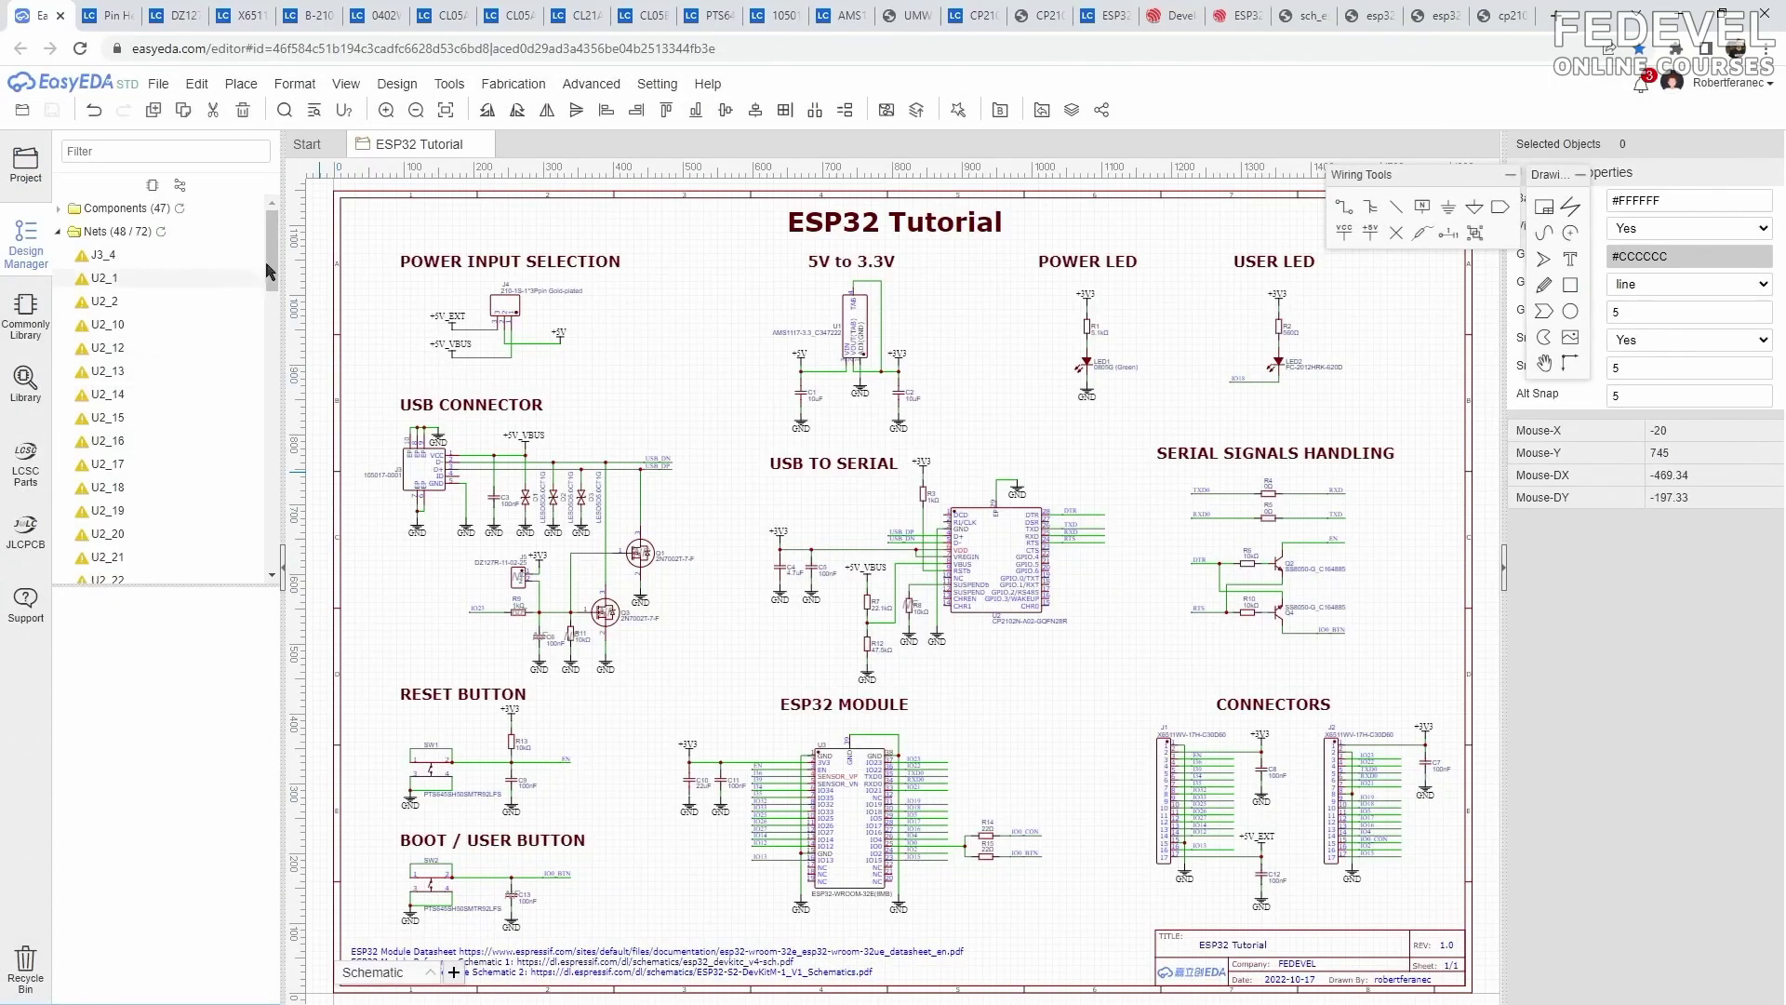
pyautogui.click(140, 254)
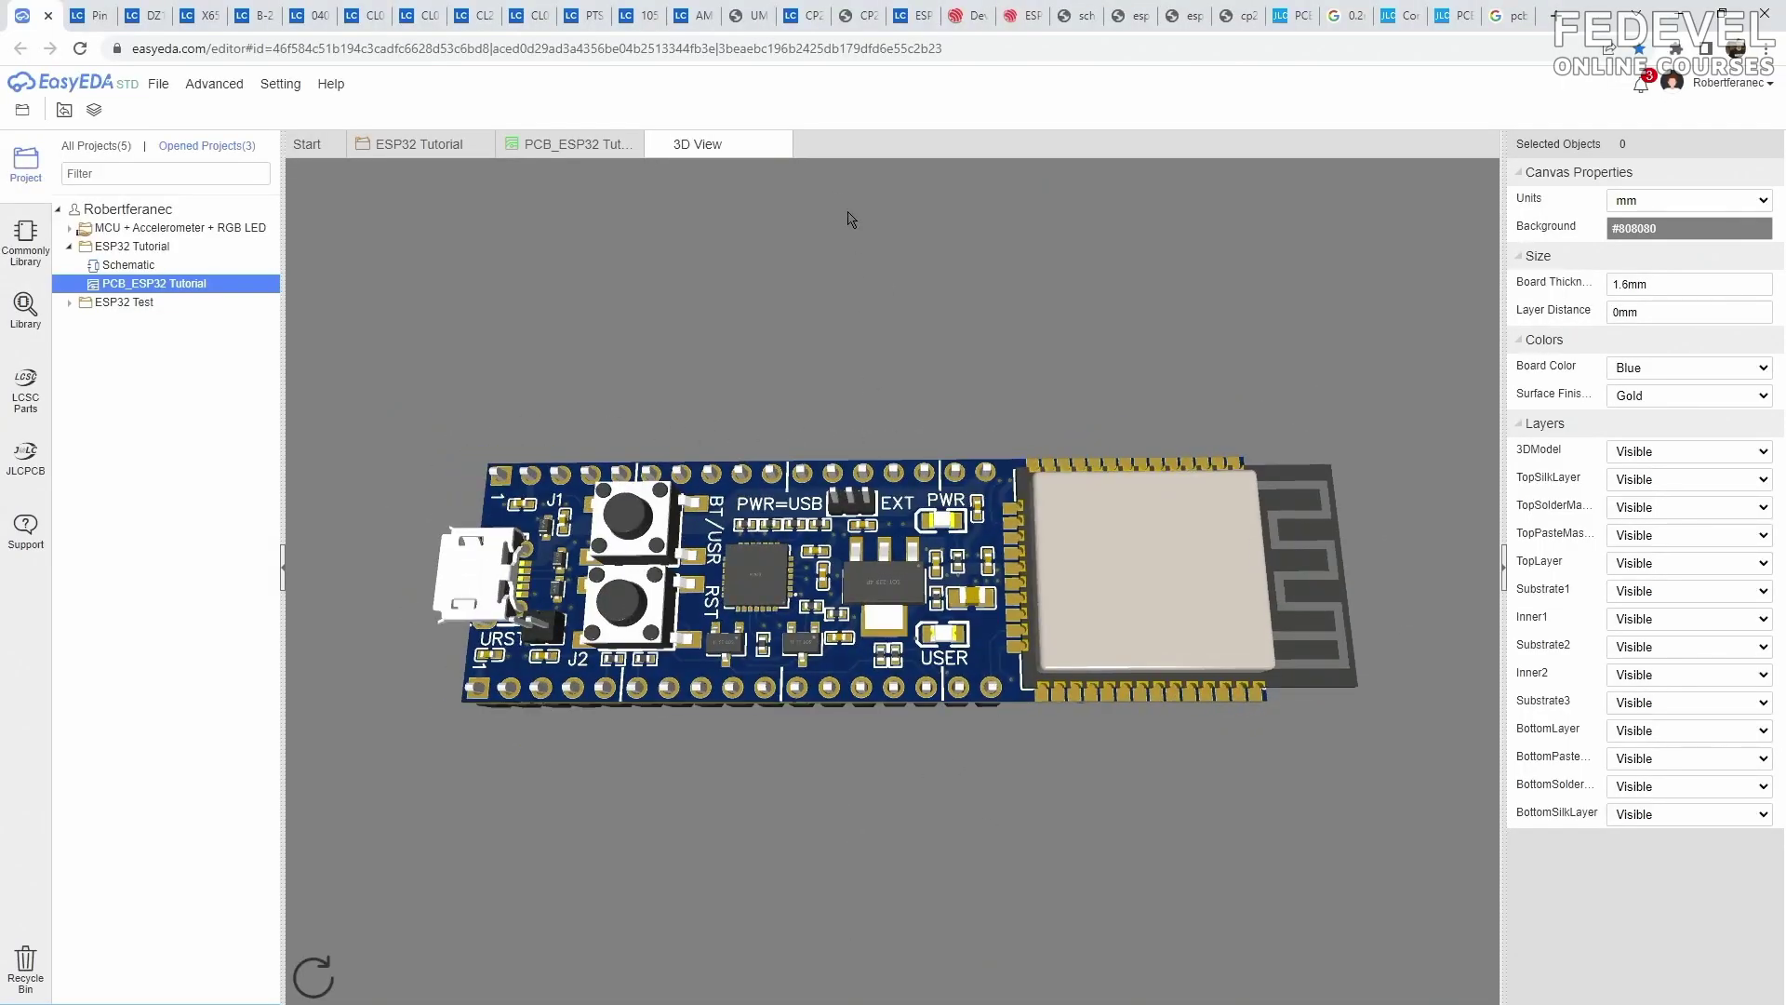
# Close the 3D view and make TopSilkLayer and TopLayer visible
pyautogui.click(780, 145)
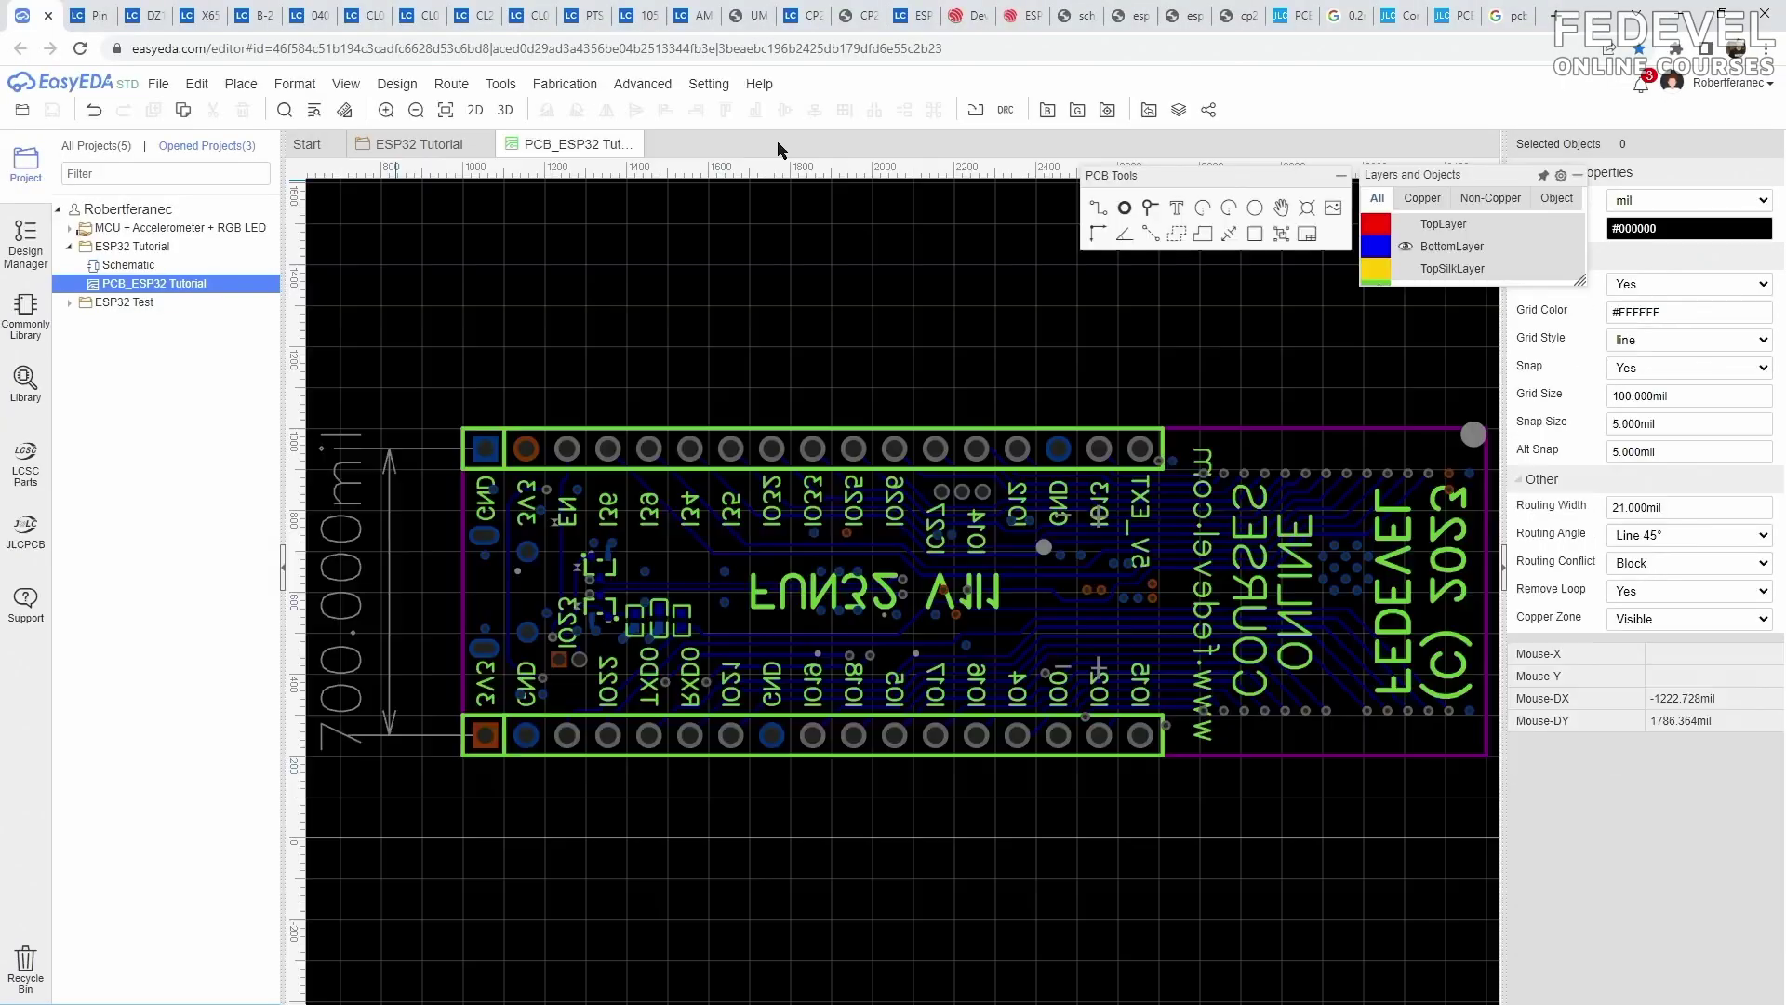
pyautogui.click(1375, 267)
pyautogui.click(1374, 223)
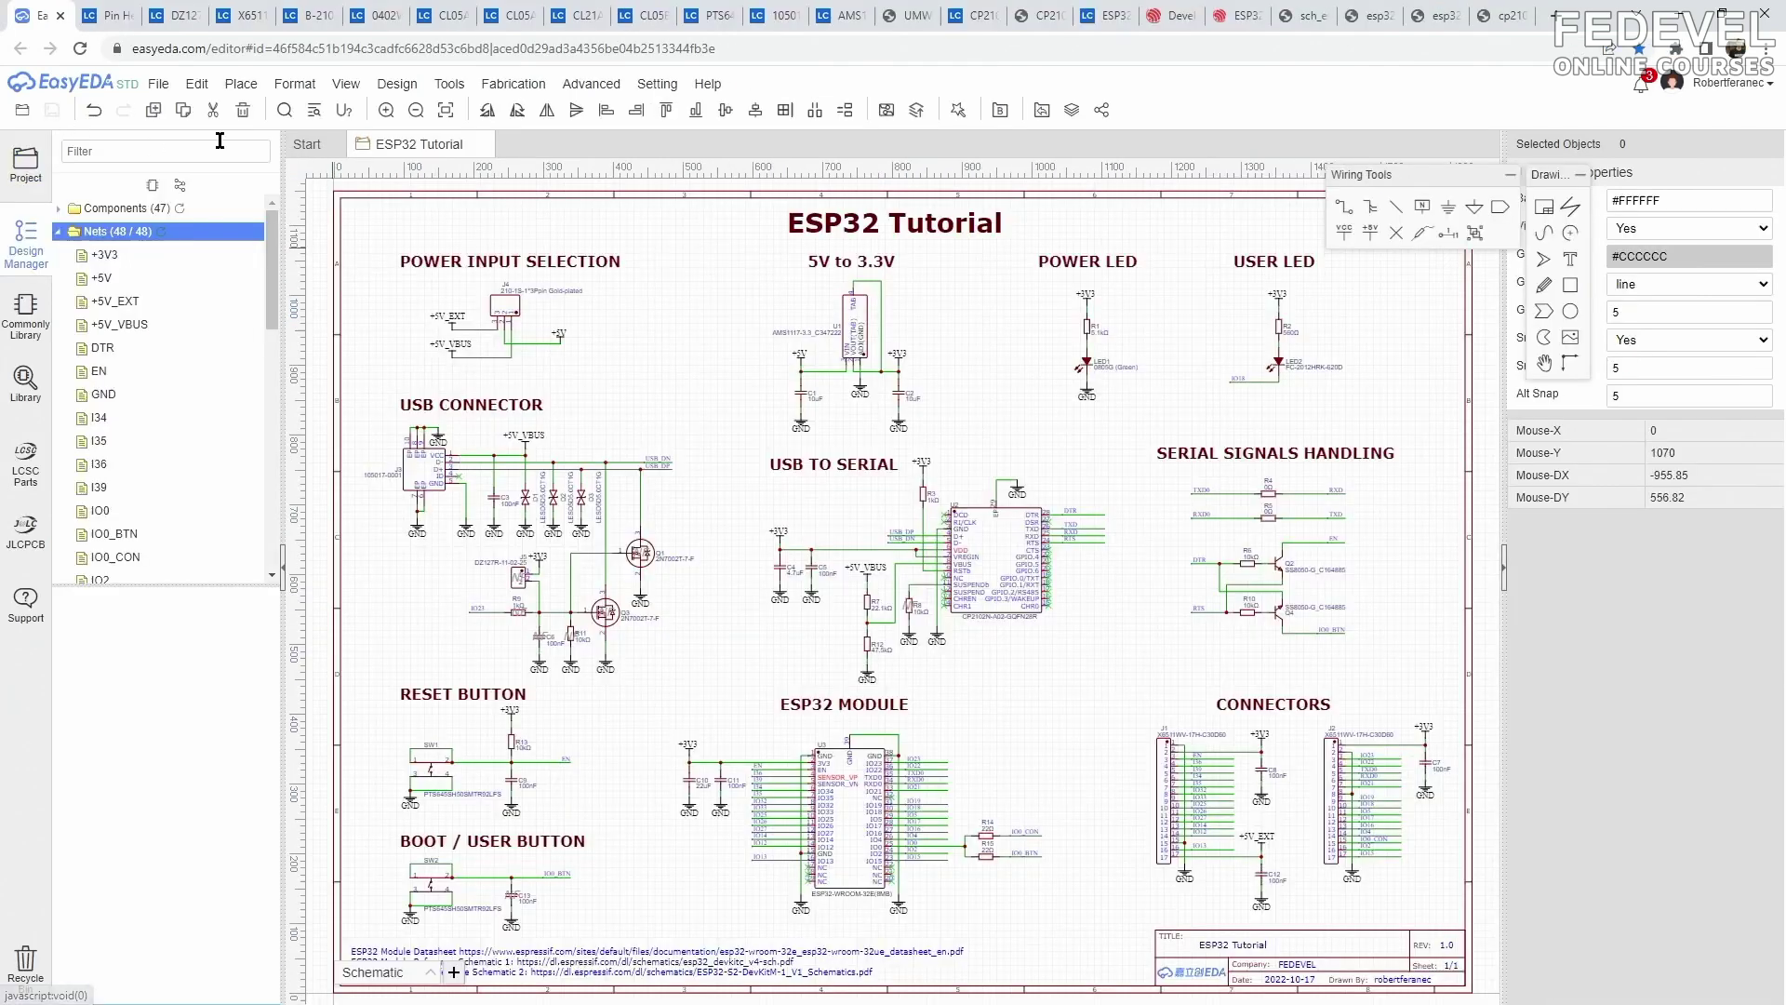
# Convert the schematic into a new PCB, accepting the New PCB settings
pyautogui.click(397, 84)
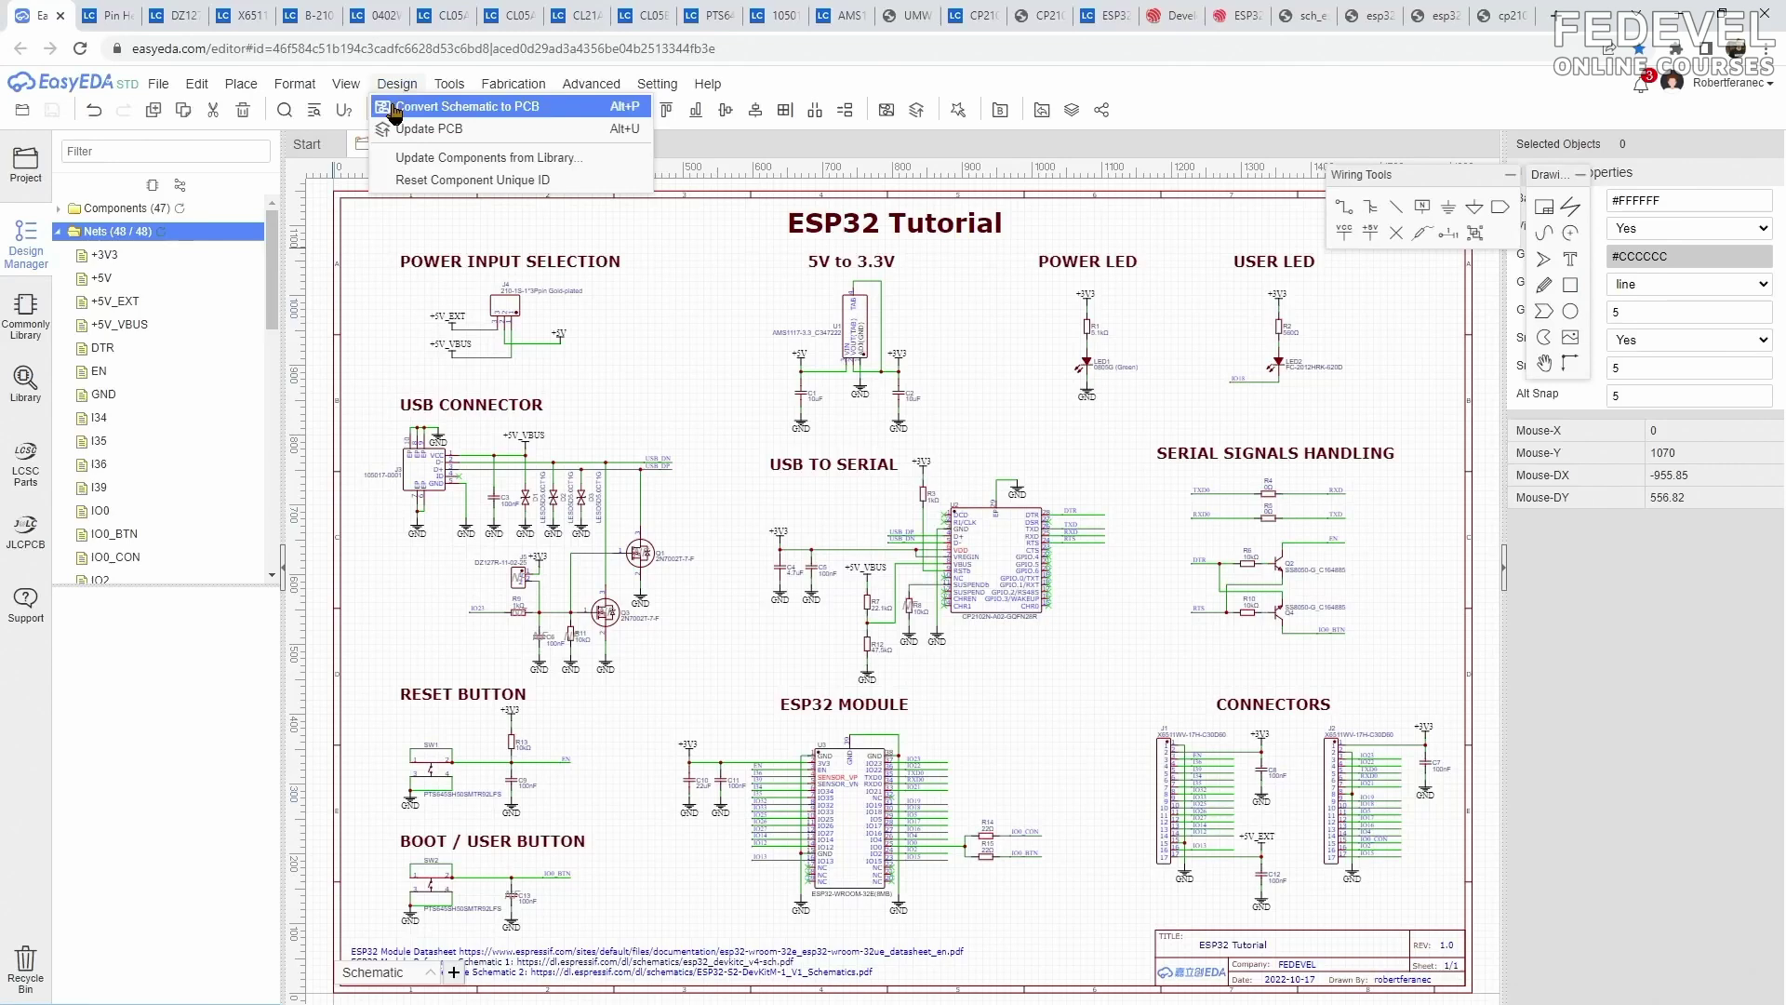
pyautogui.click(395, 109)
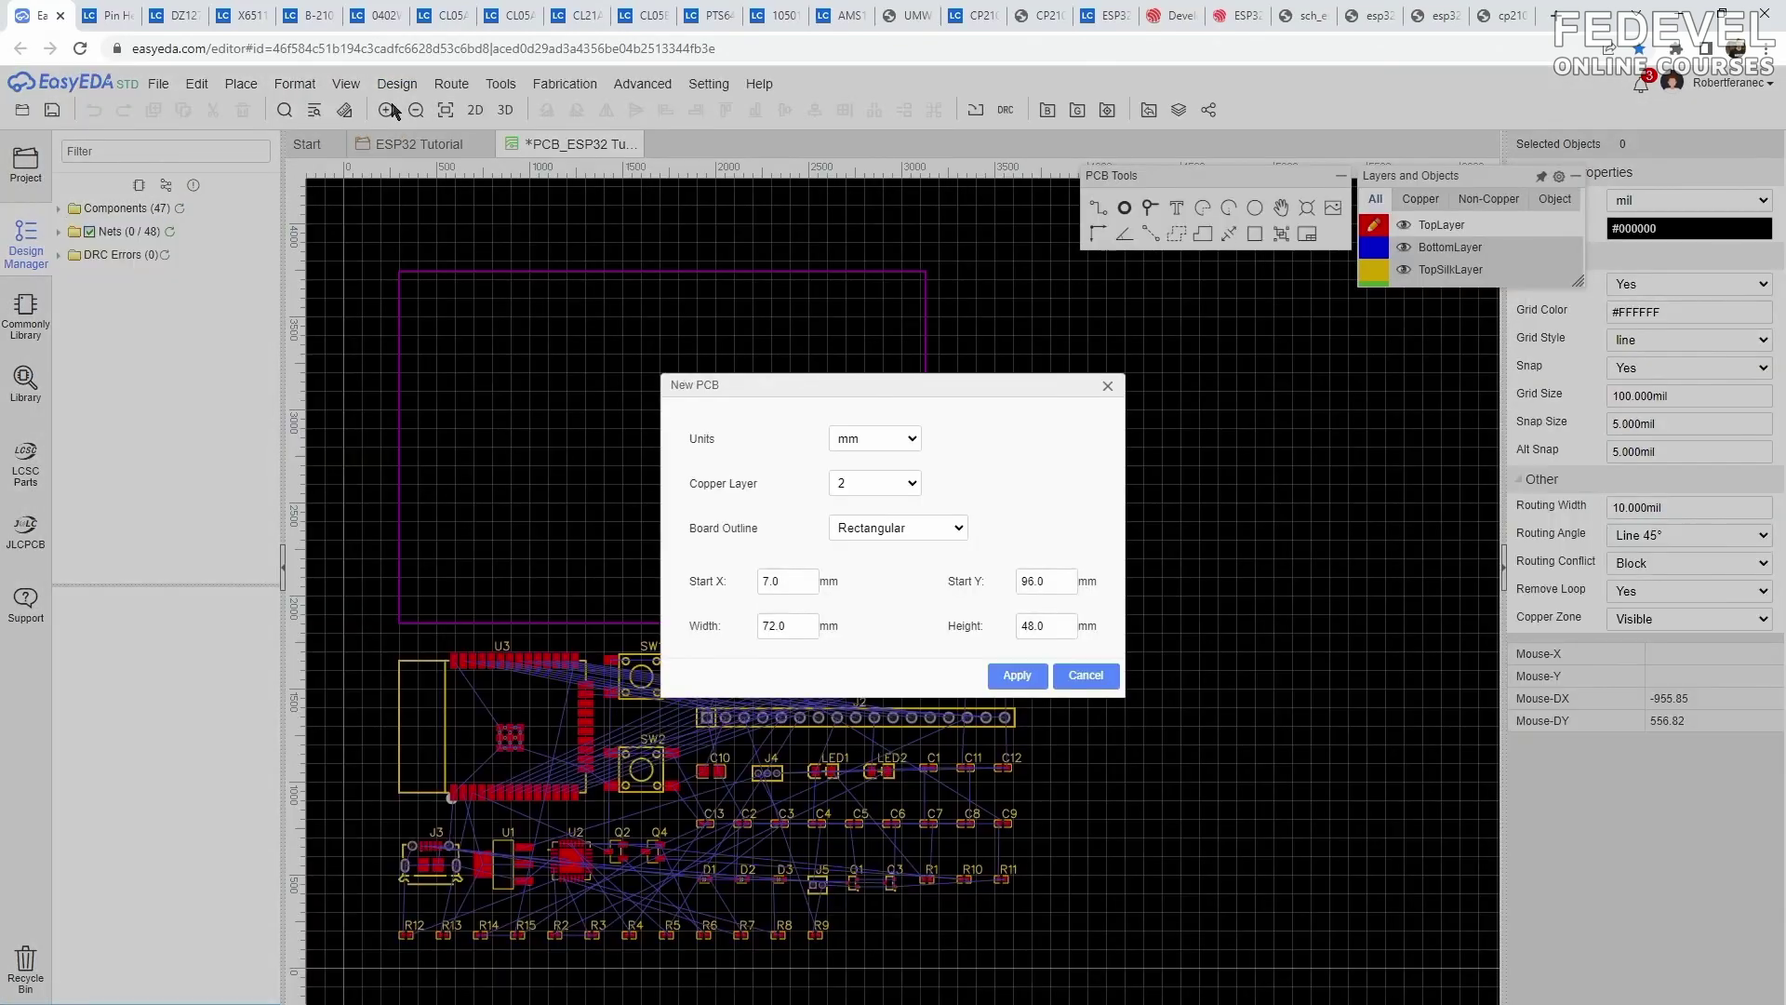
pyautogui.click(1017, 675)
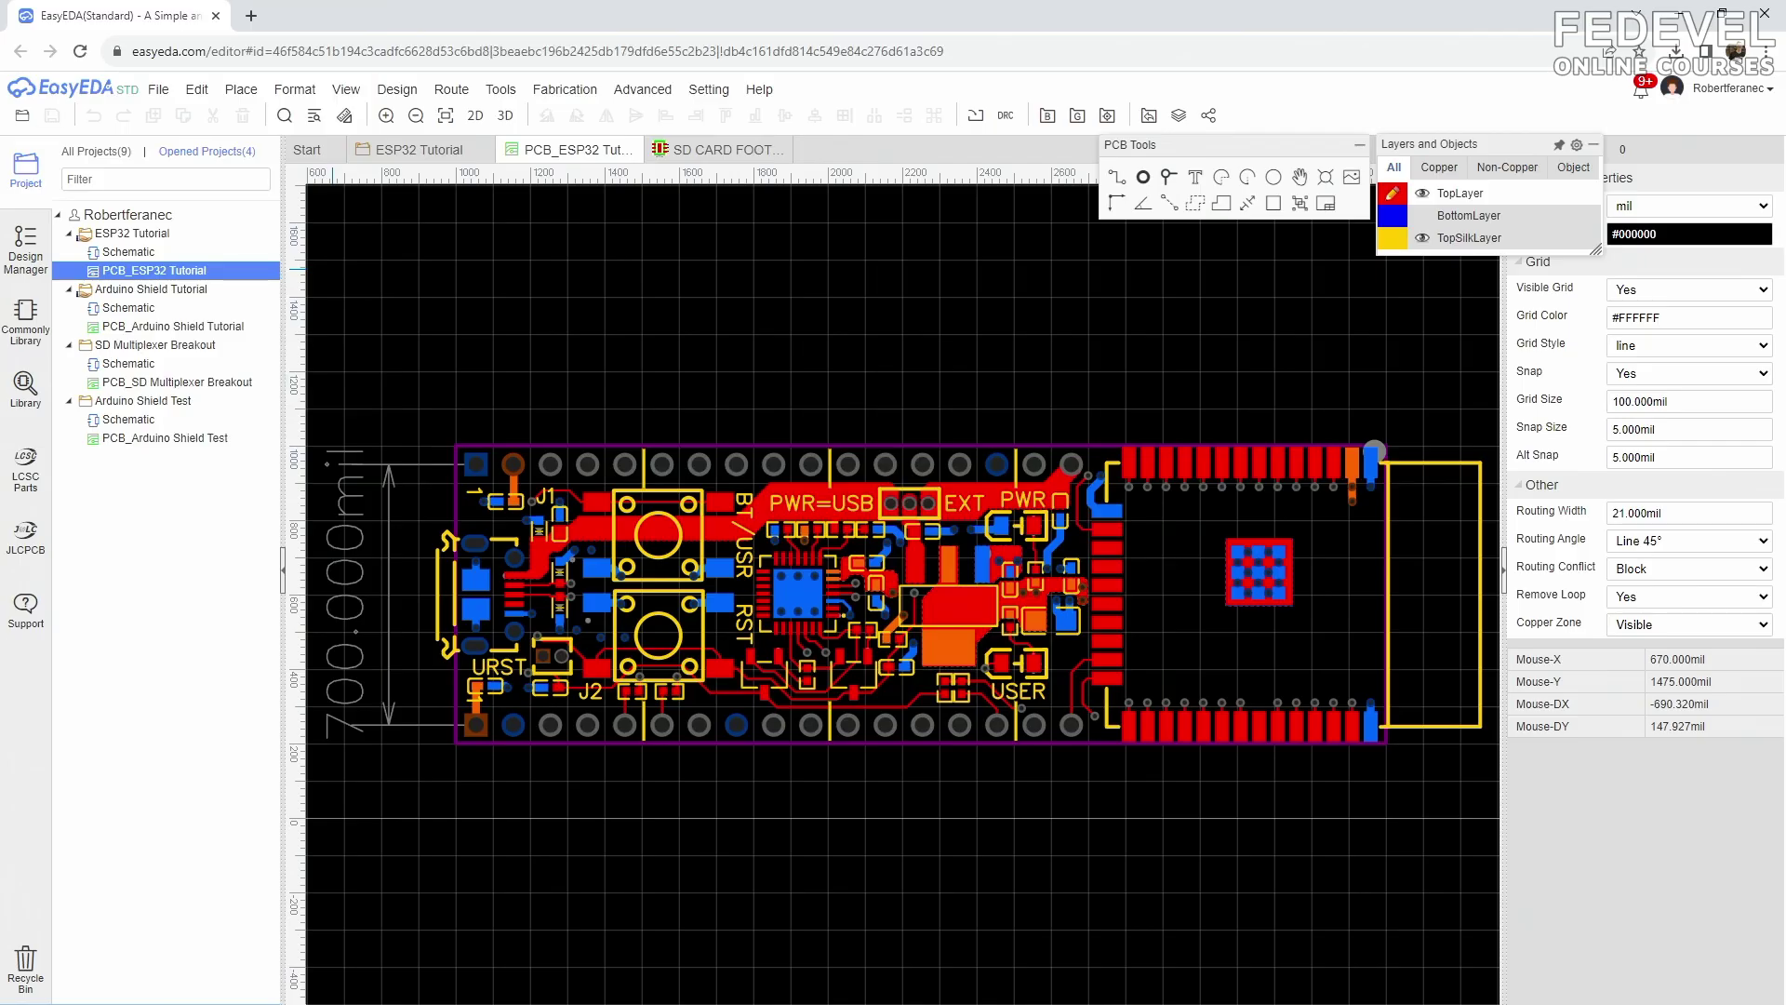
# Apply a 700 mil tall board outline enclosing the placed components
pyautogui.click(1209, 646)
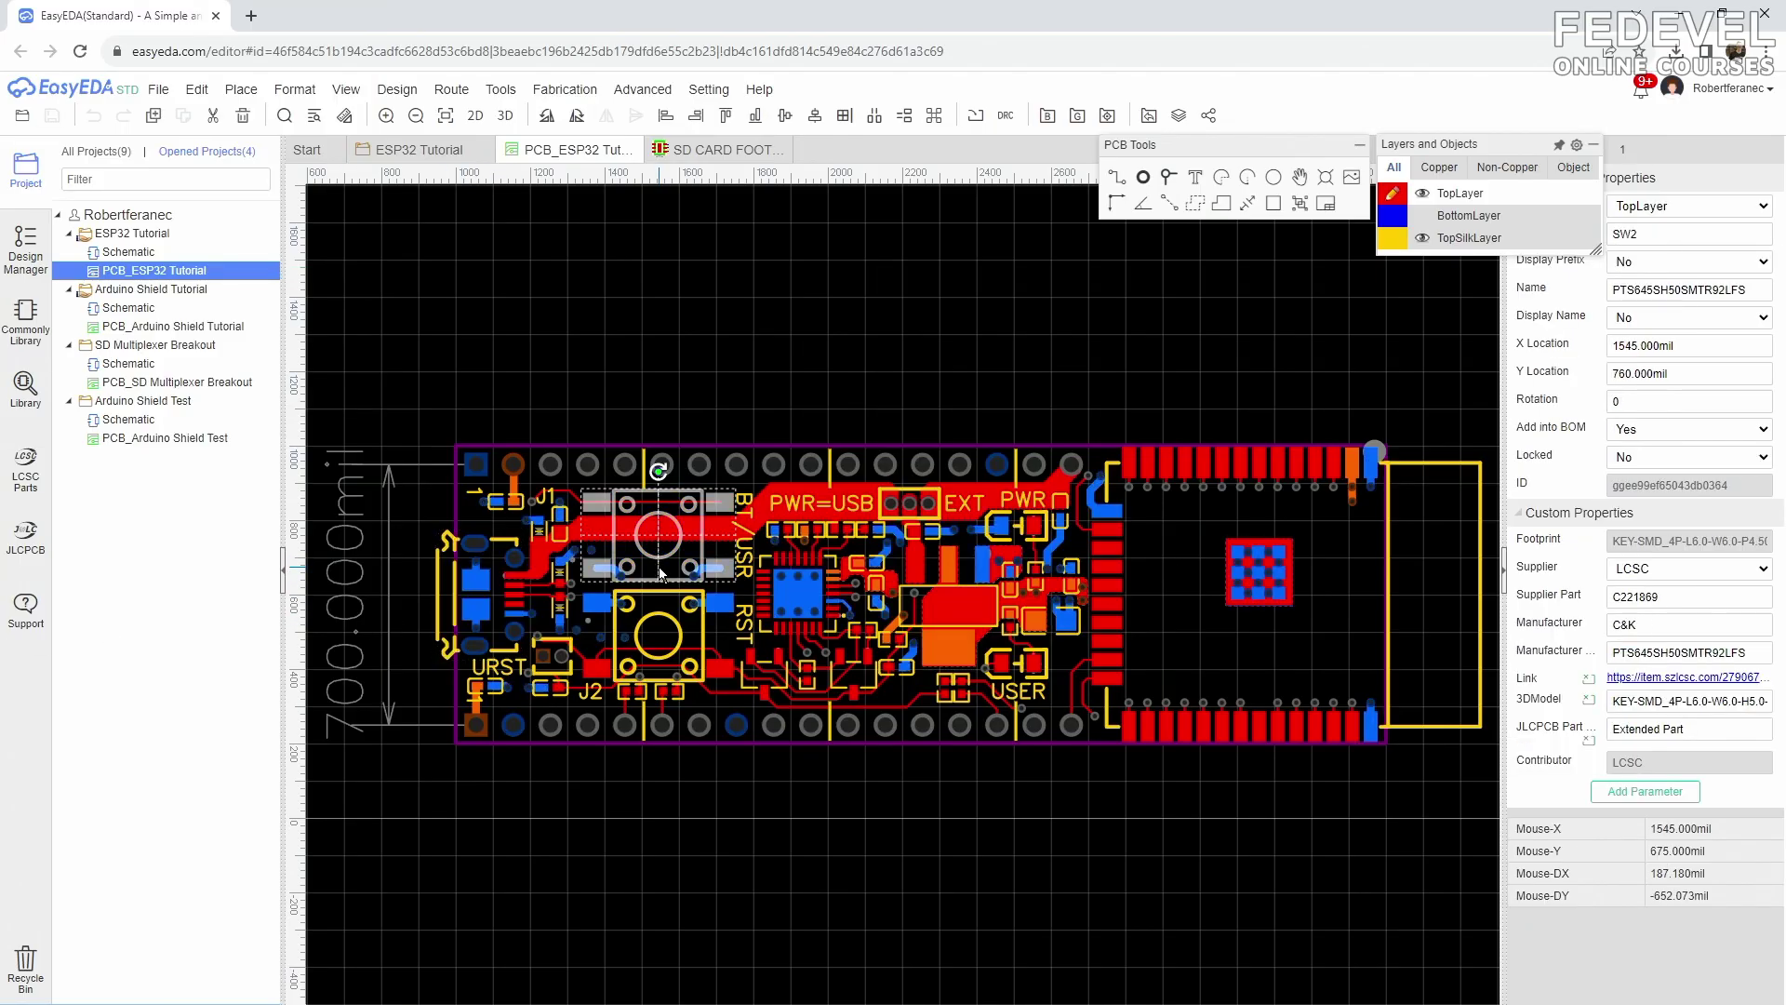
pyautogui.scroll(8, 795, 586)
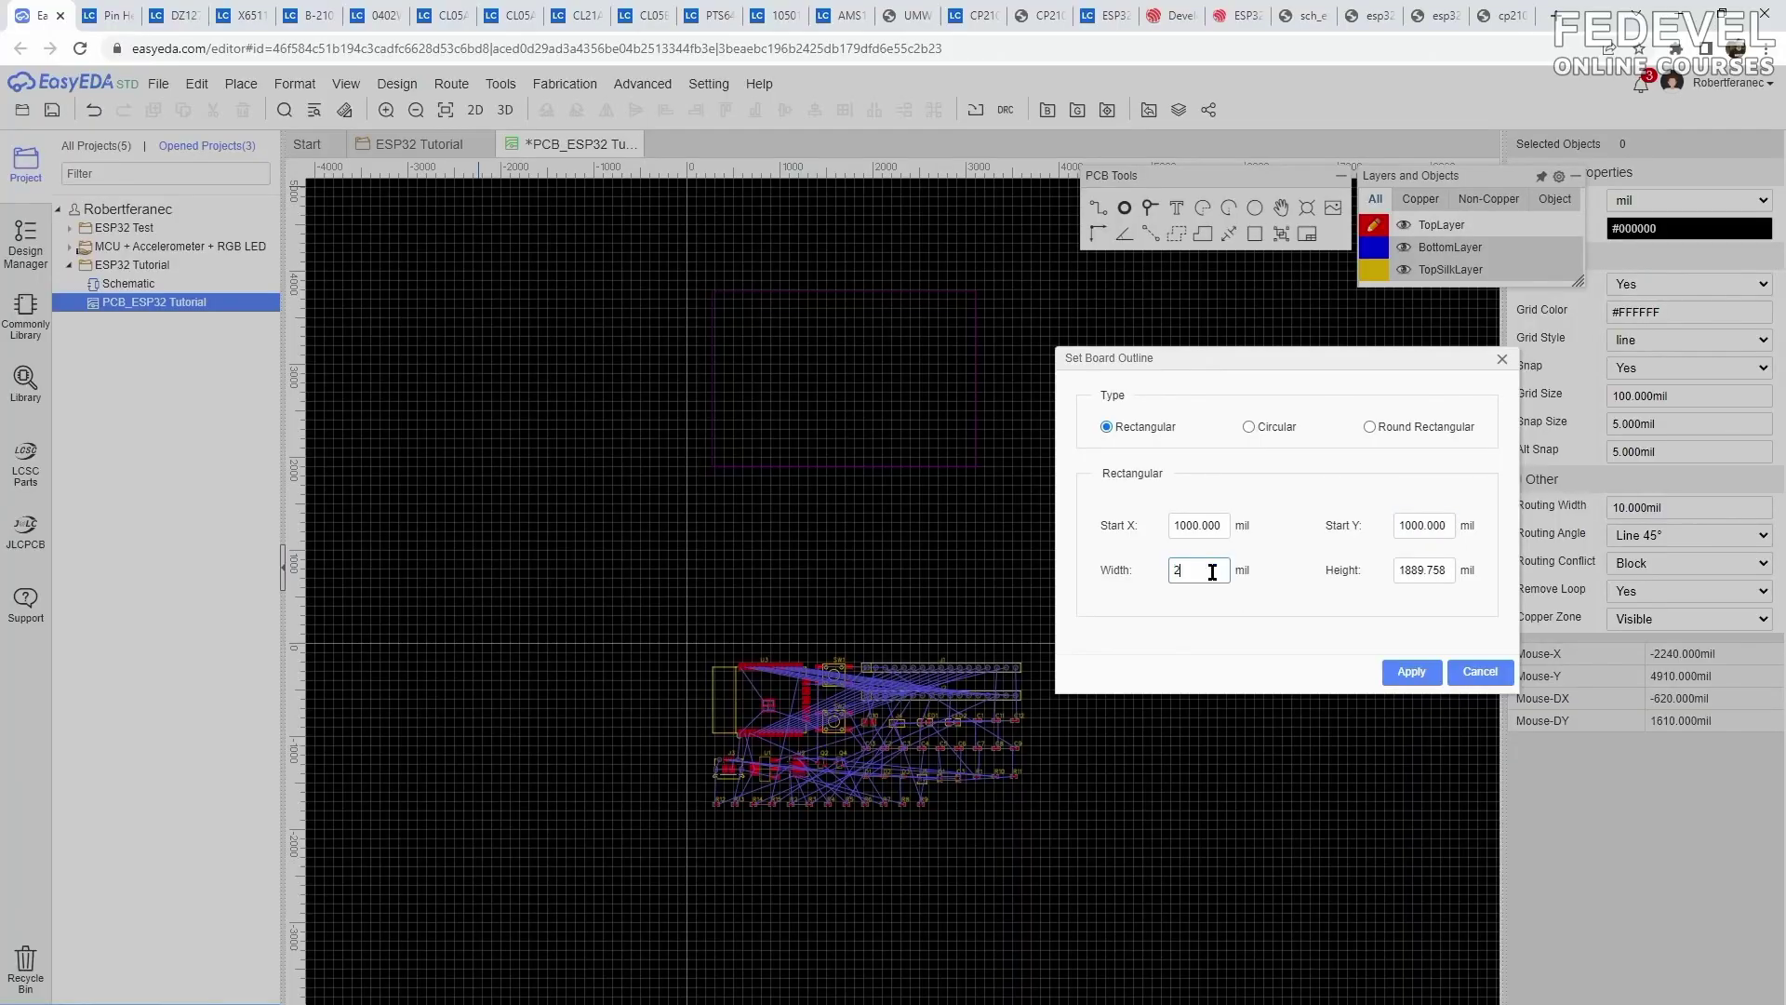
pyautogui.click(1411, 671)
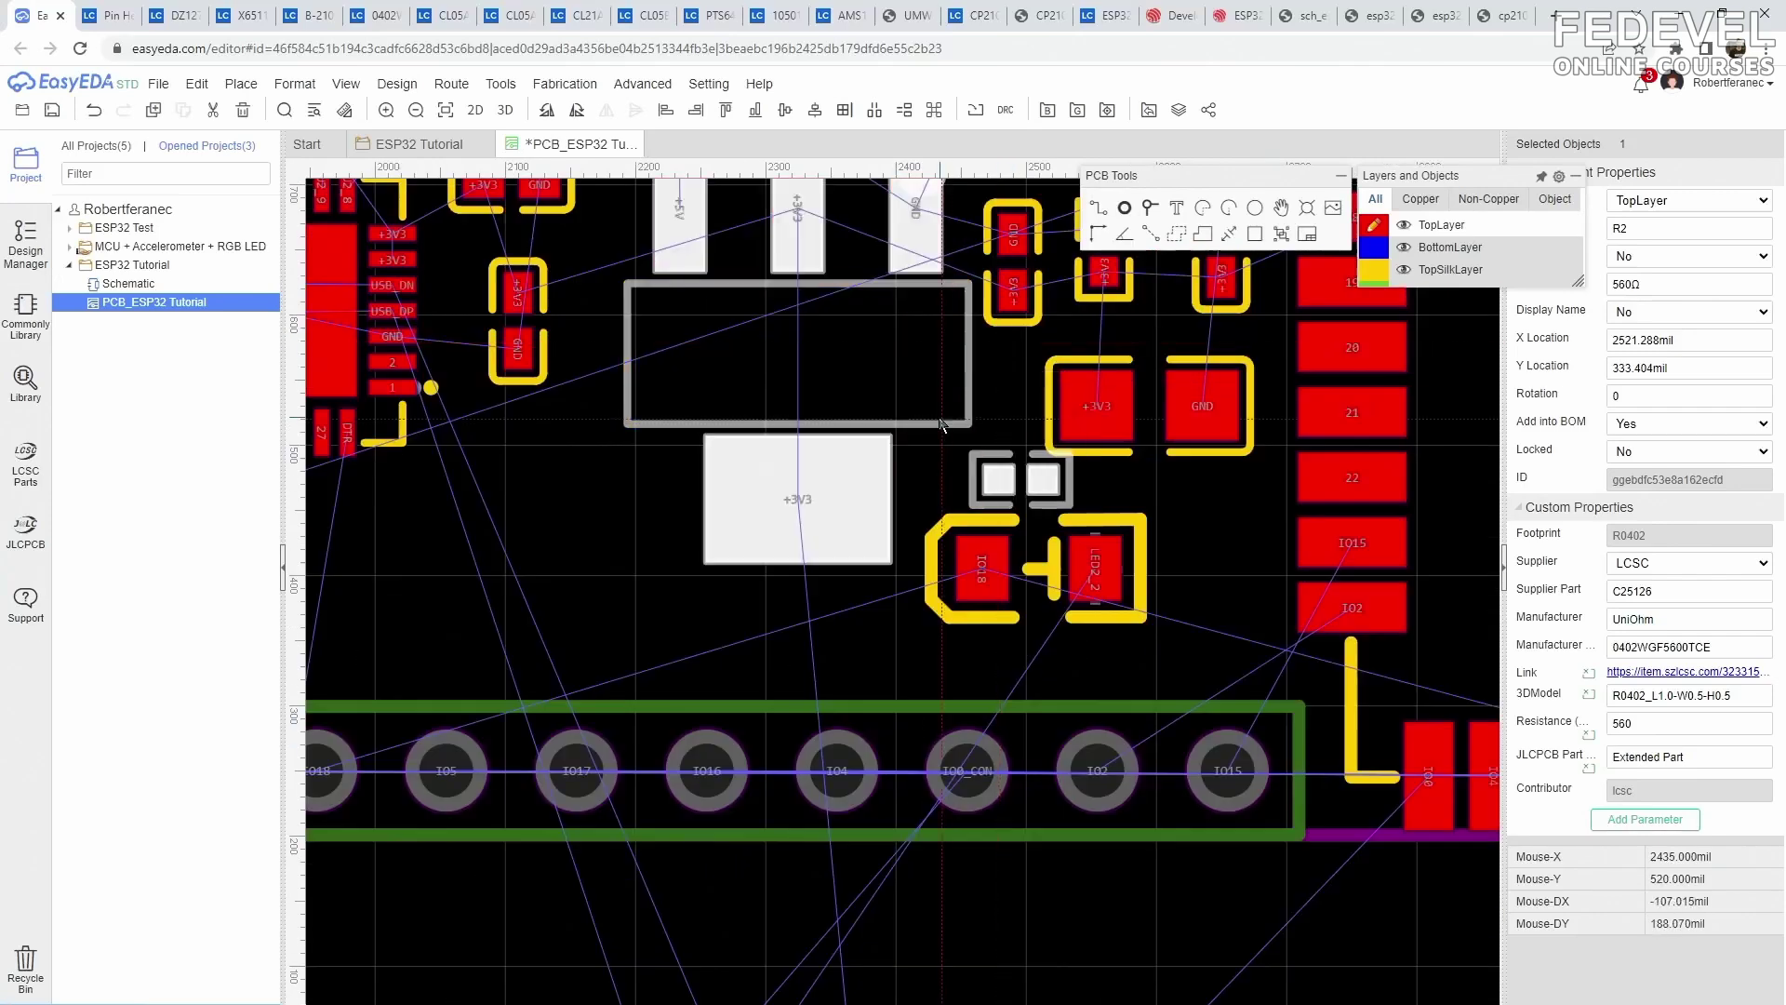
pyautogui.scroll(3, 998, 362)
pyautogui.scroll(-10, 998, 362)
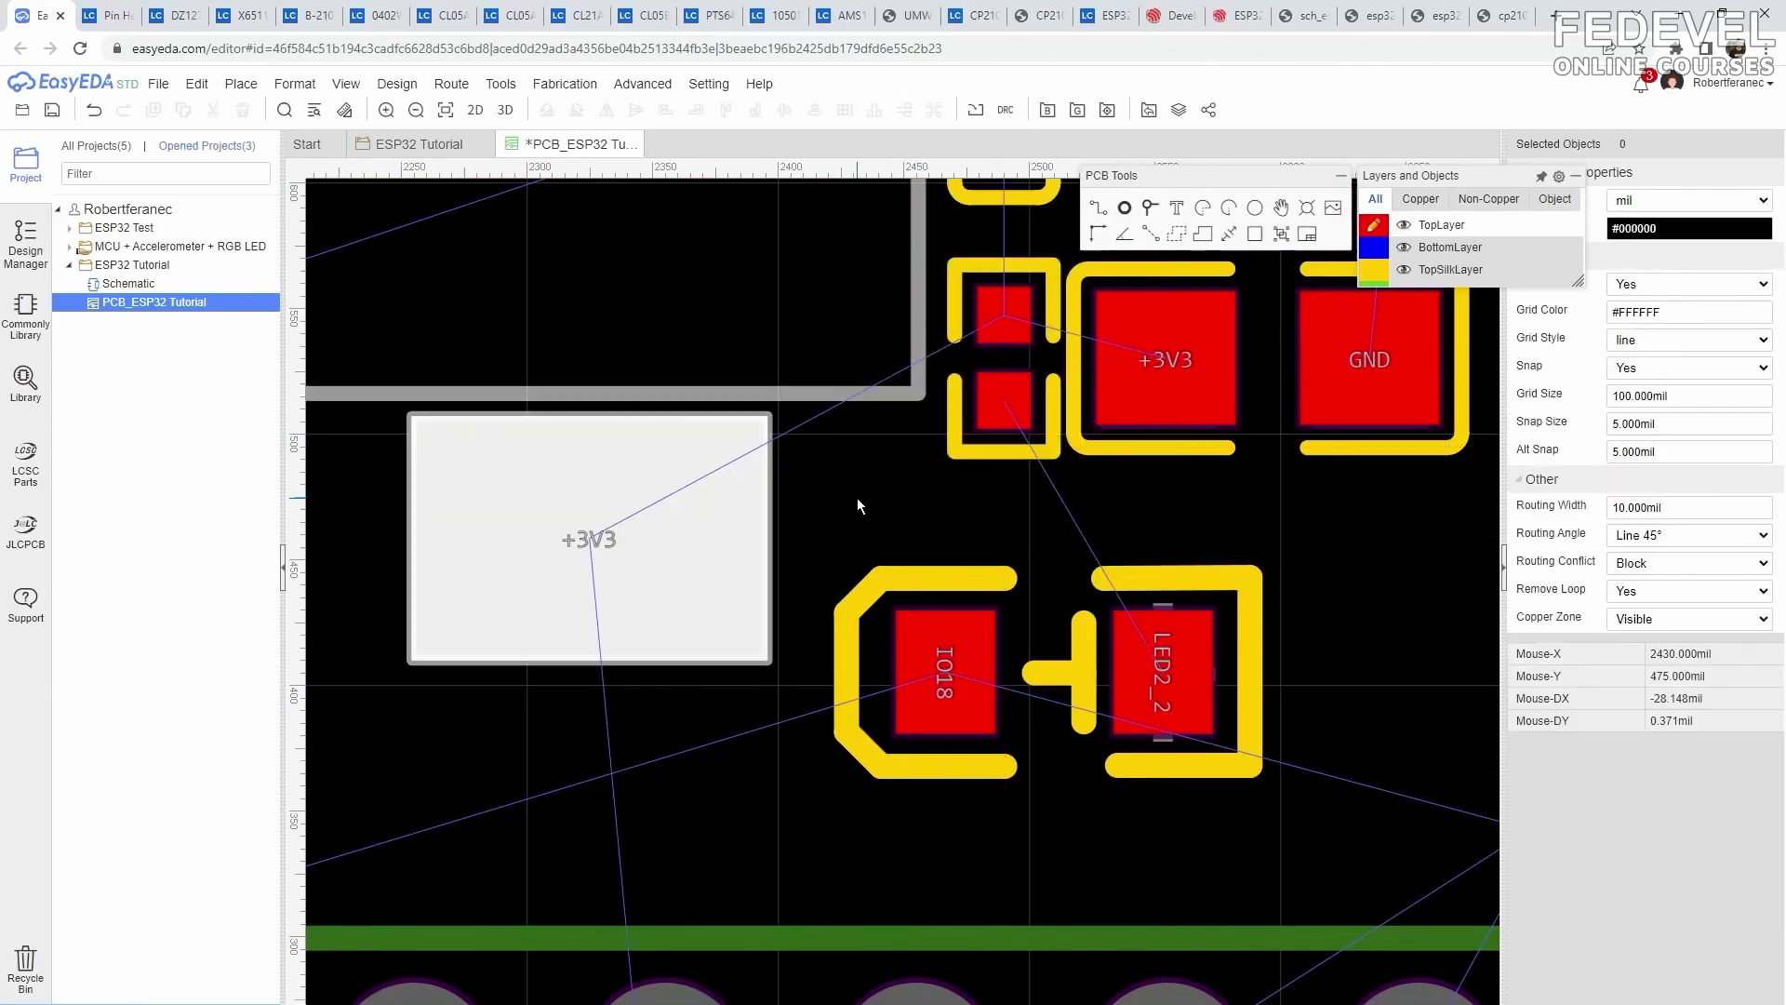
pyautogui.scroll(3, 754, 353)
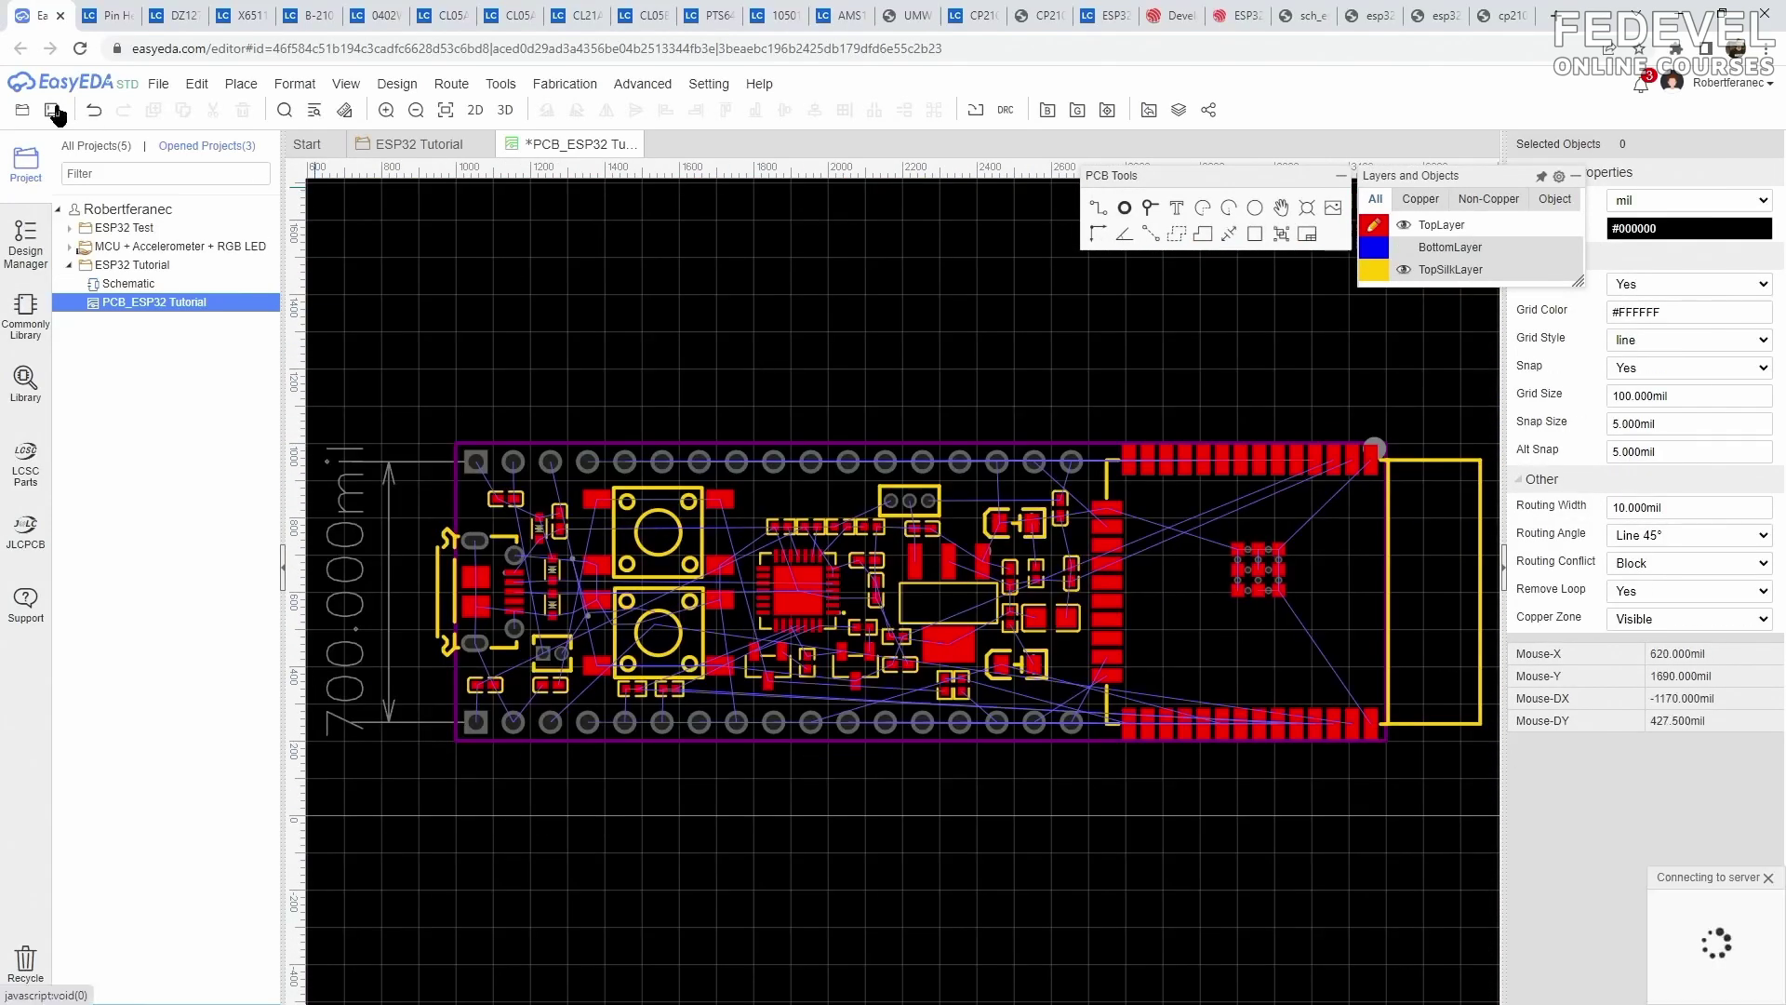
# Save the PCB layout and route the copper tracks on TopLayer
pyautogui.click(53, 110)
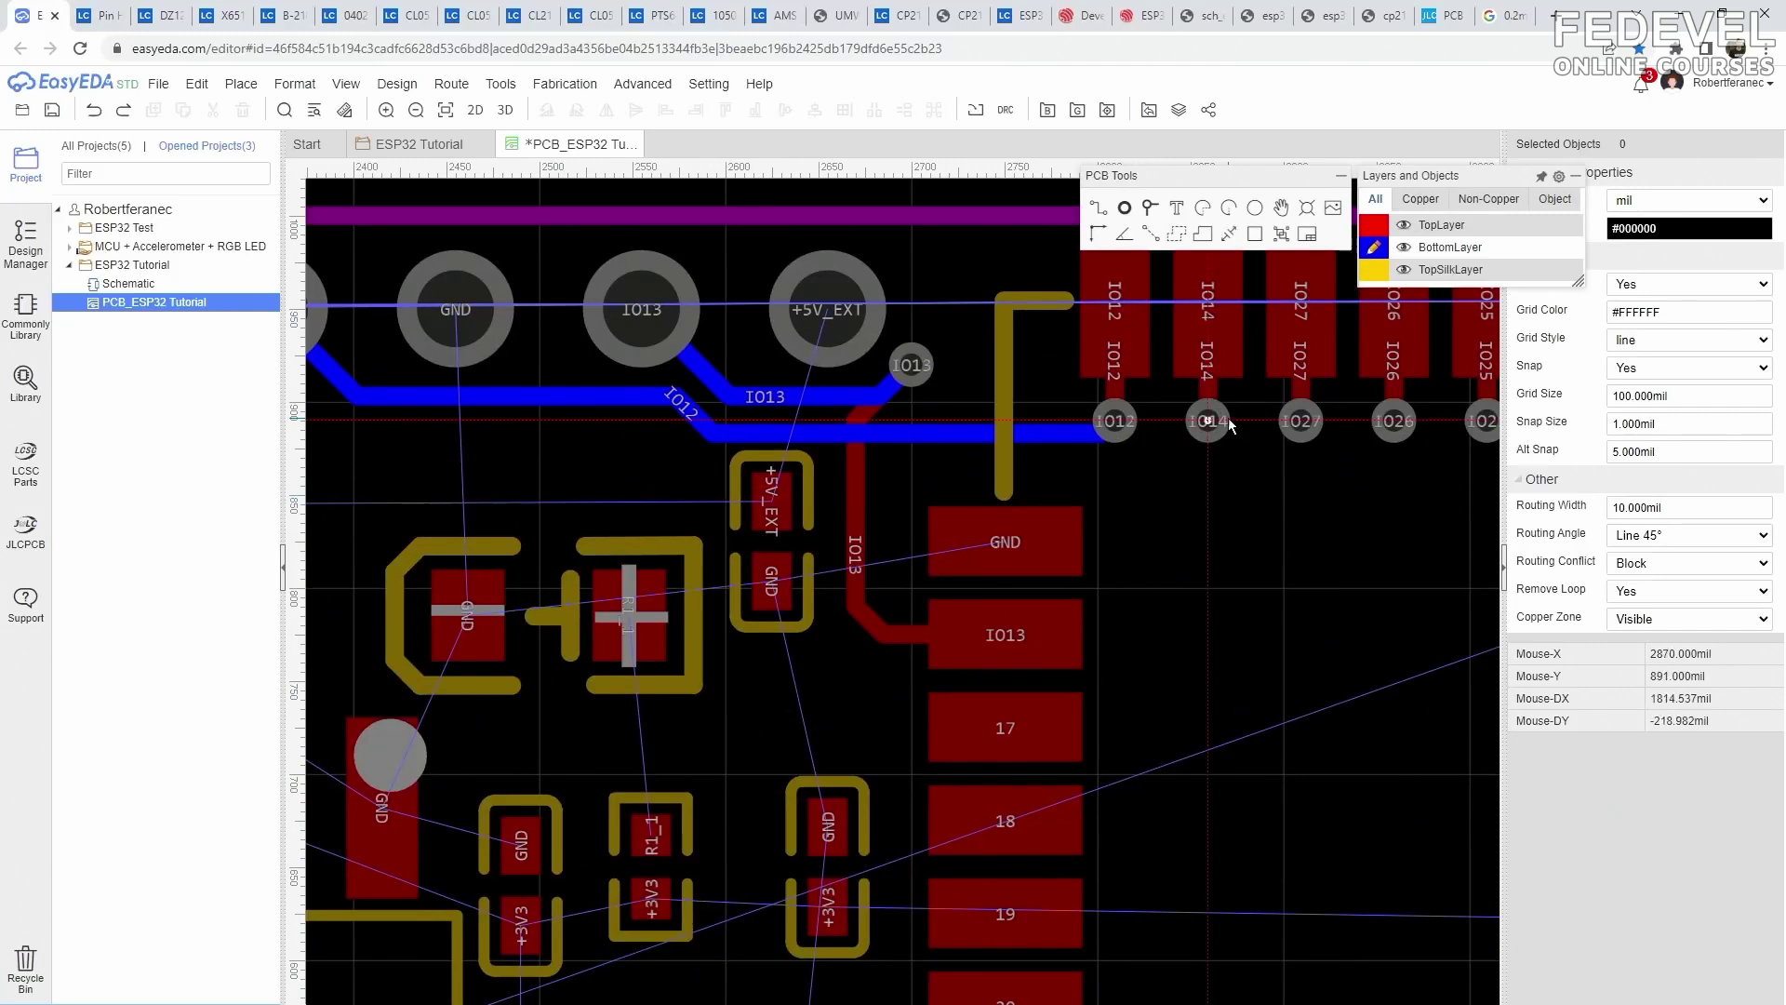
pyautogui.scroll(3, 673, 456)
pyautogui.scroll(-5, 522, 383)
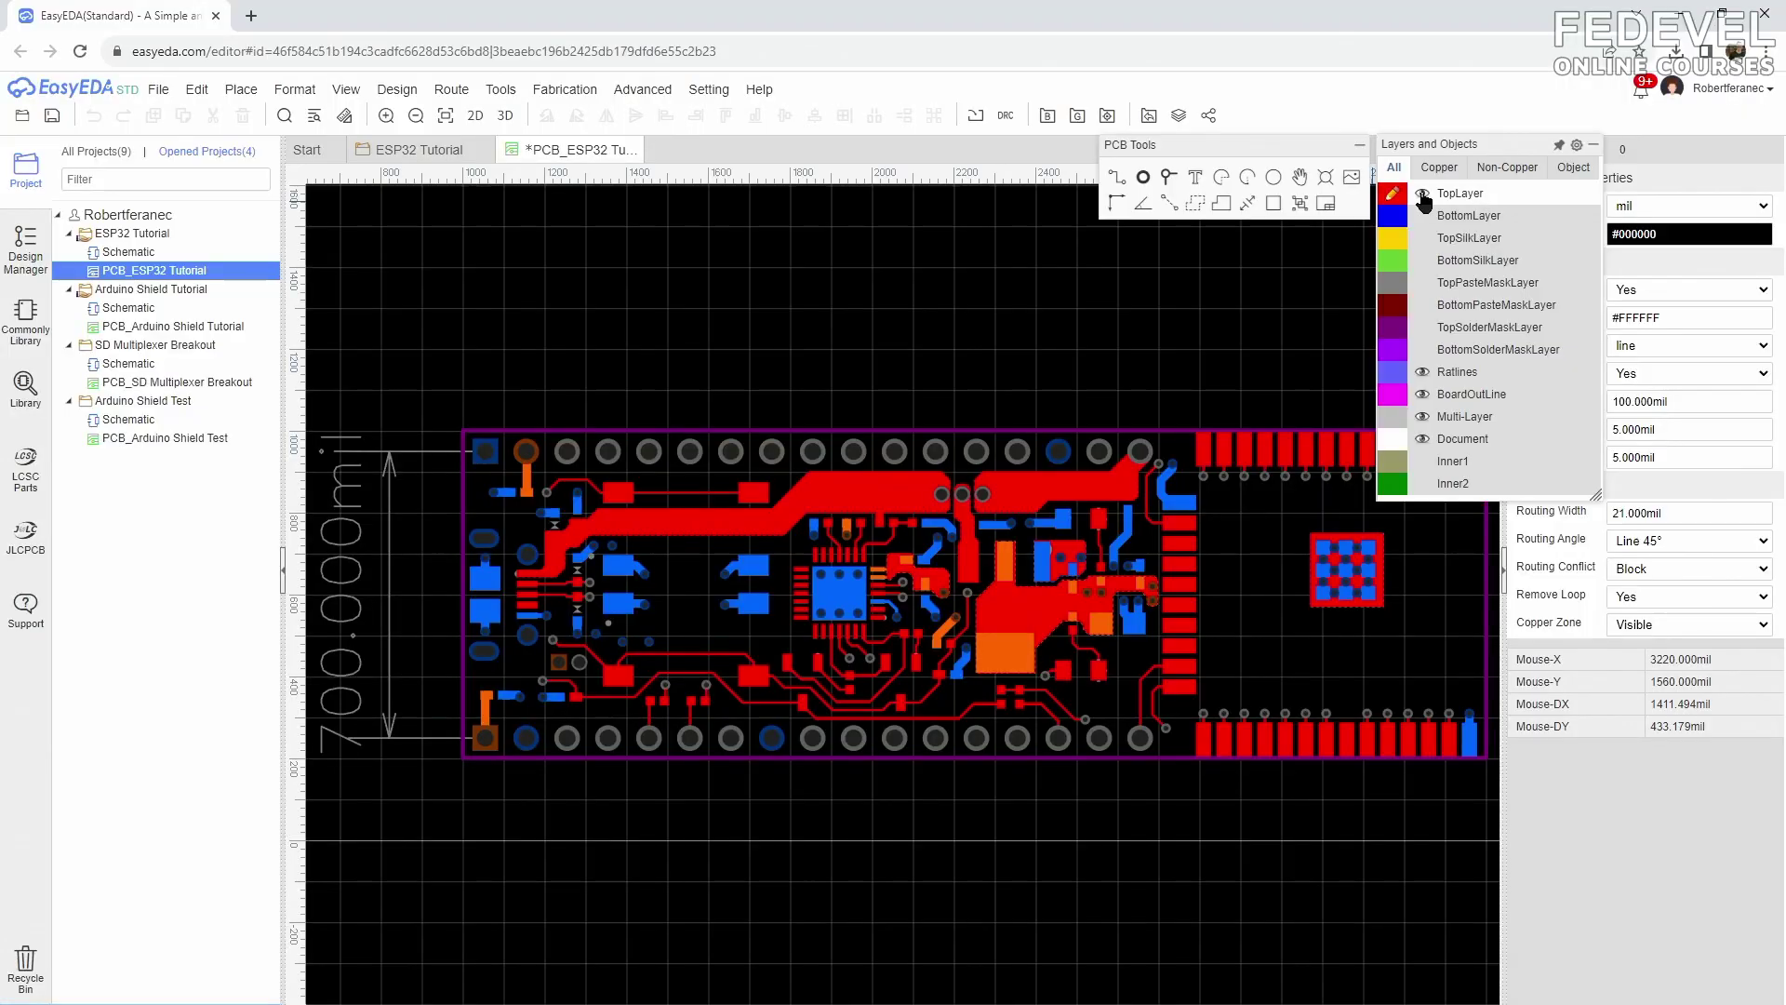
# Activate the bottom layer and orbit the 3D preview to inspect the header pins
pyautogui.click(1443, 217)
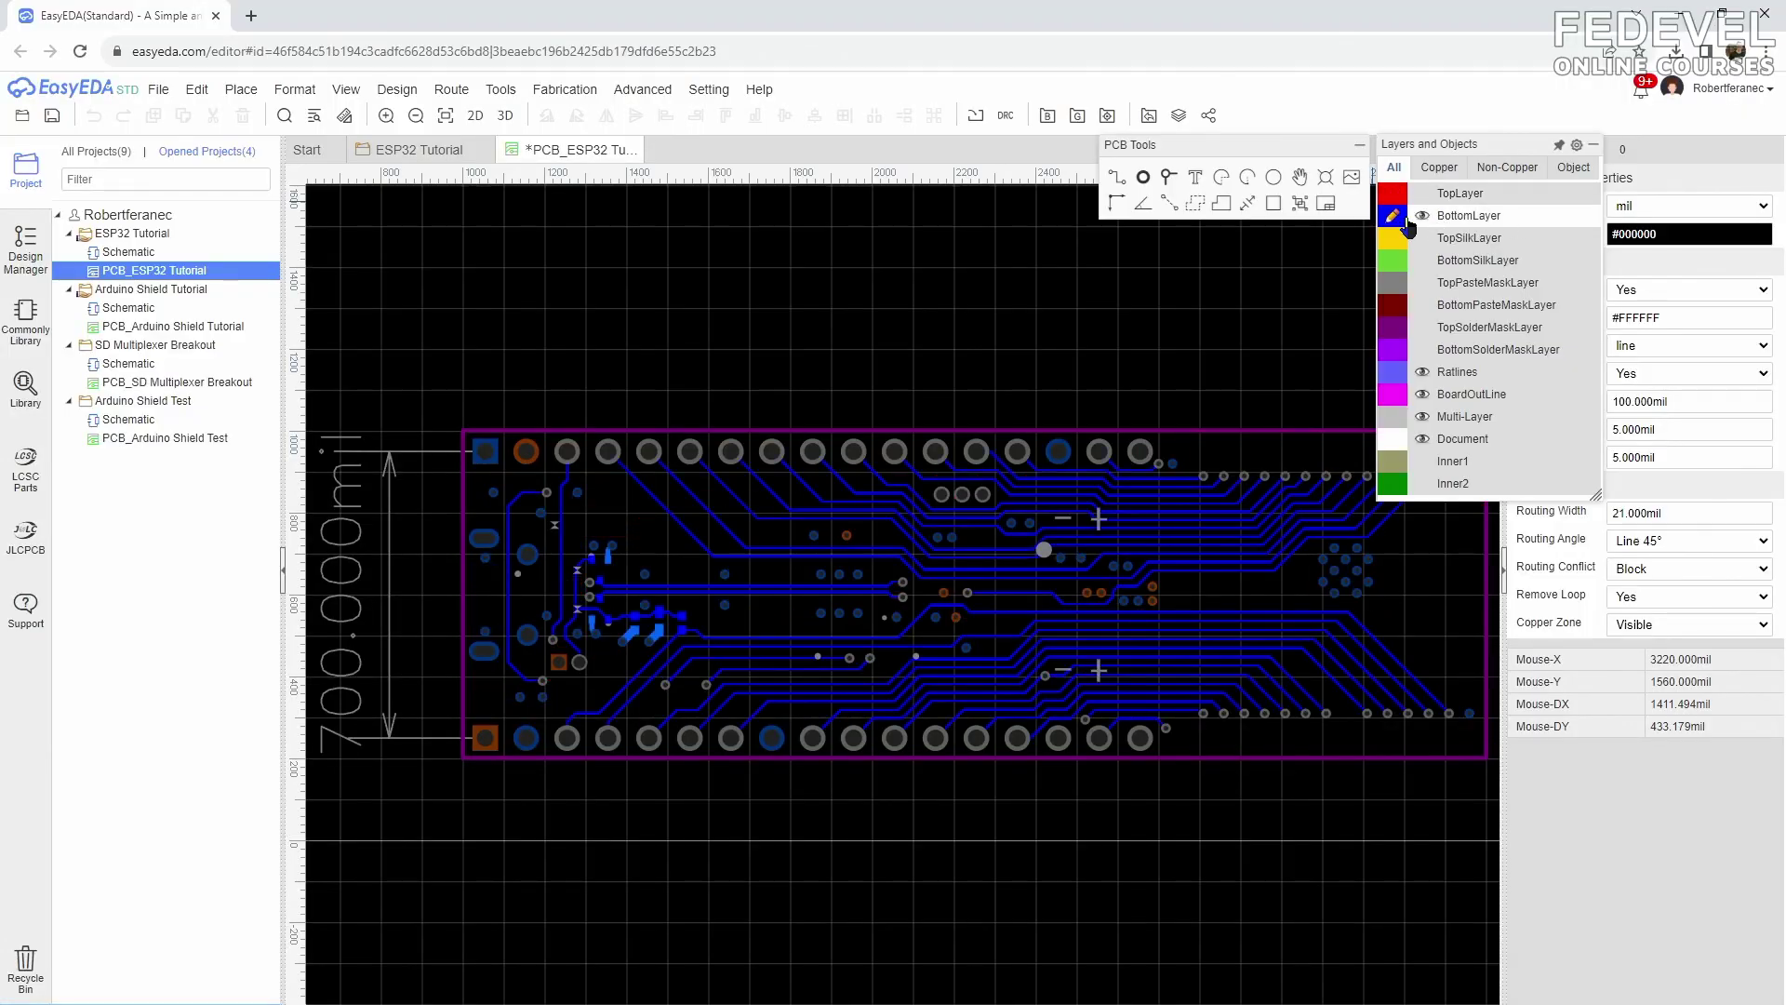
pyautogui.click(505, 116)
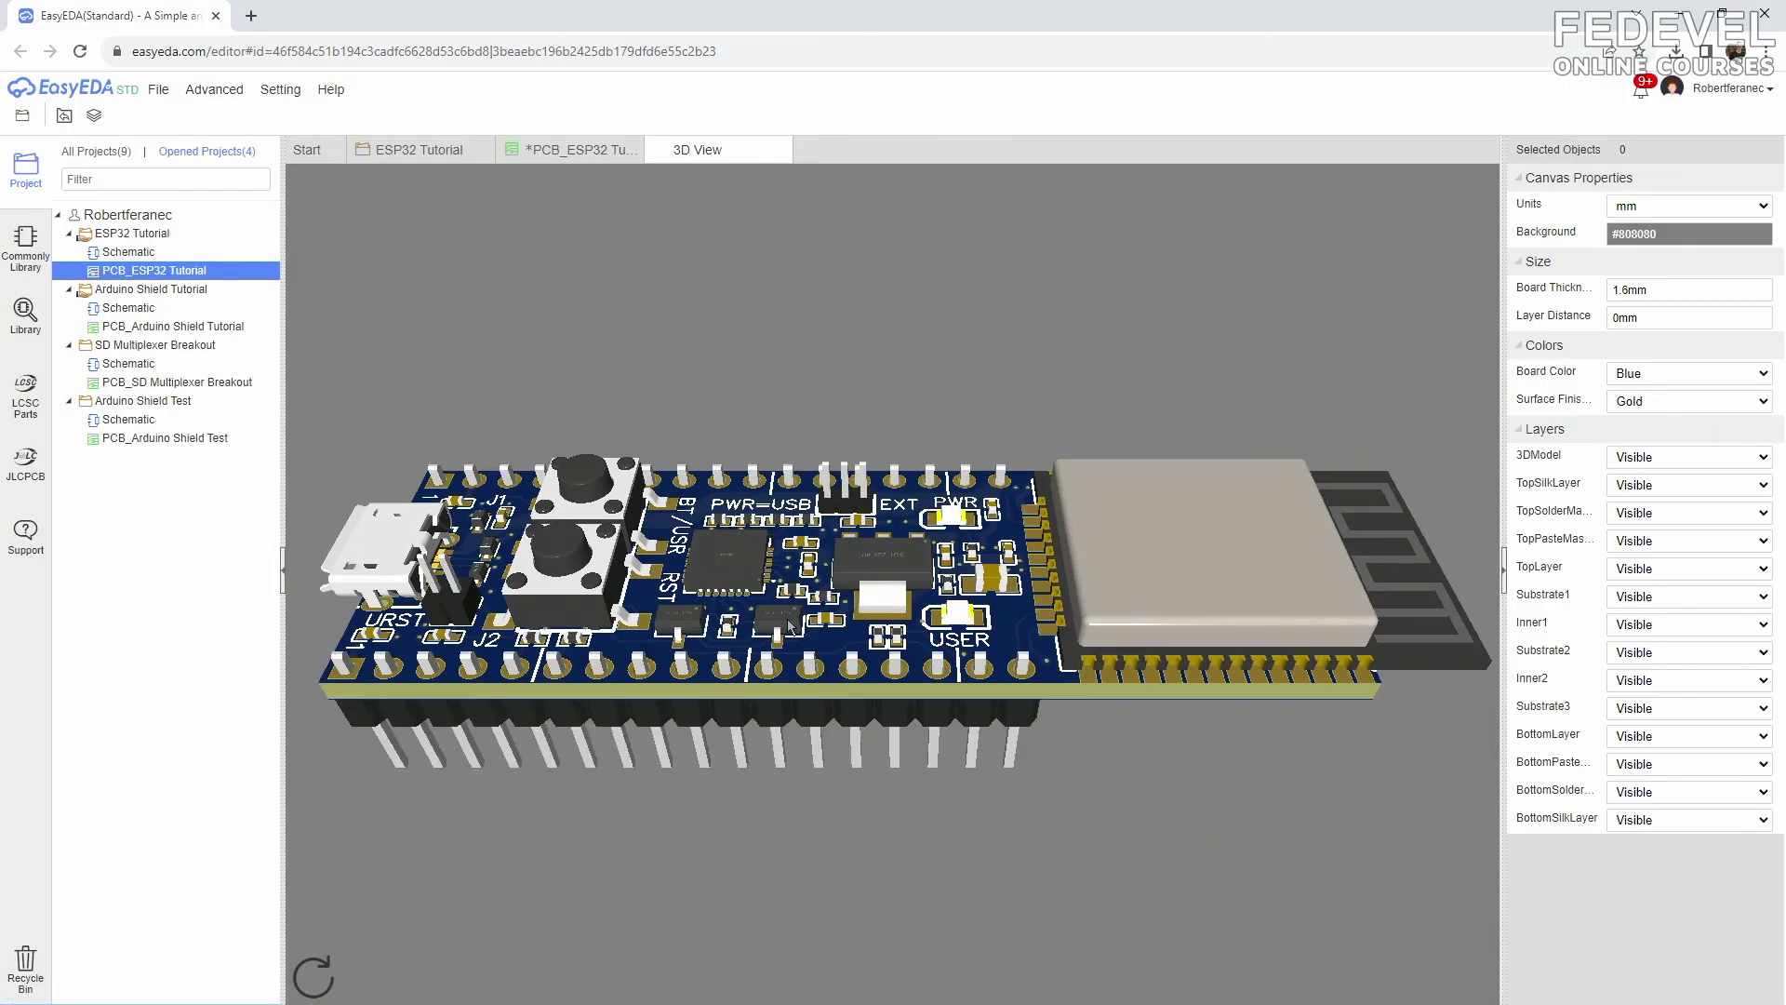
pyautogui.scroll(5, 789, 625)
pyautogui.moveTo(789, 625); pyautogui.dragTo(837, 465)
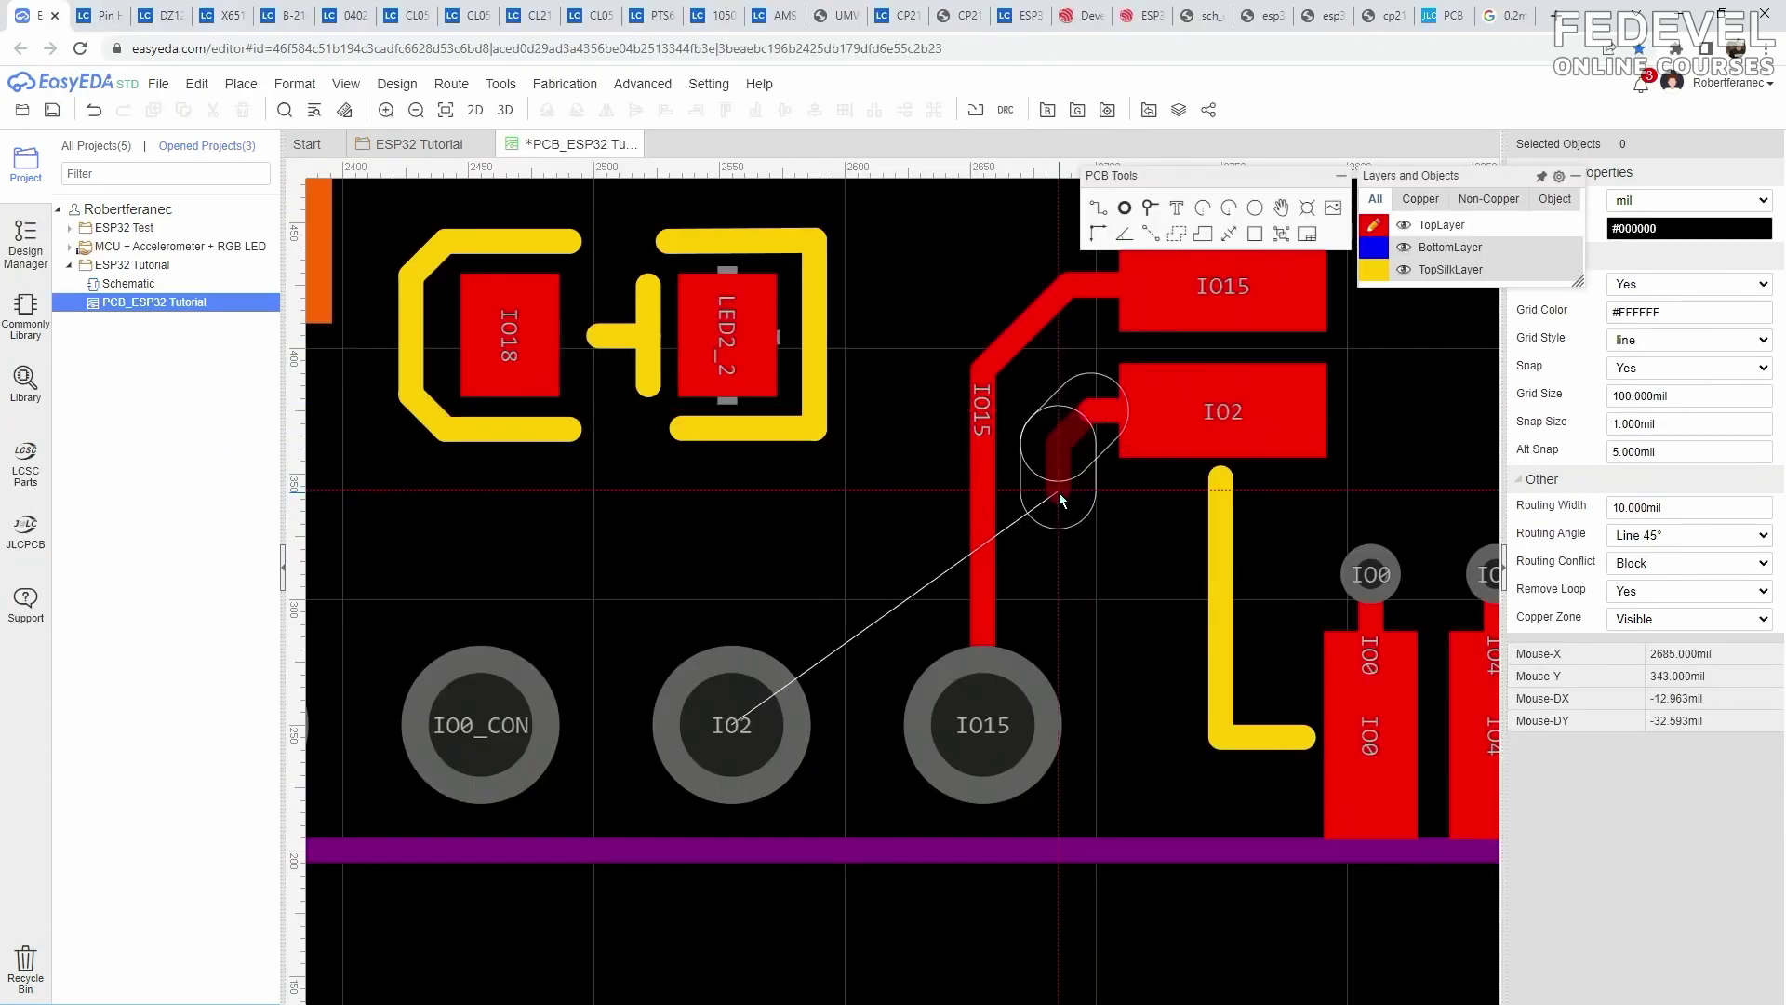
# Route the IO2 track through a via onto BottomLayer to its pad, then fit the board
pyautogui.click(1141, 666)
pyautogui.press('v')
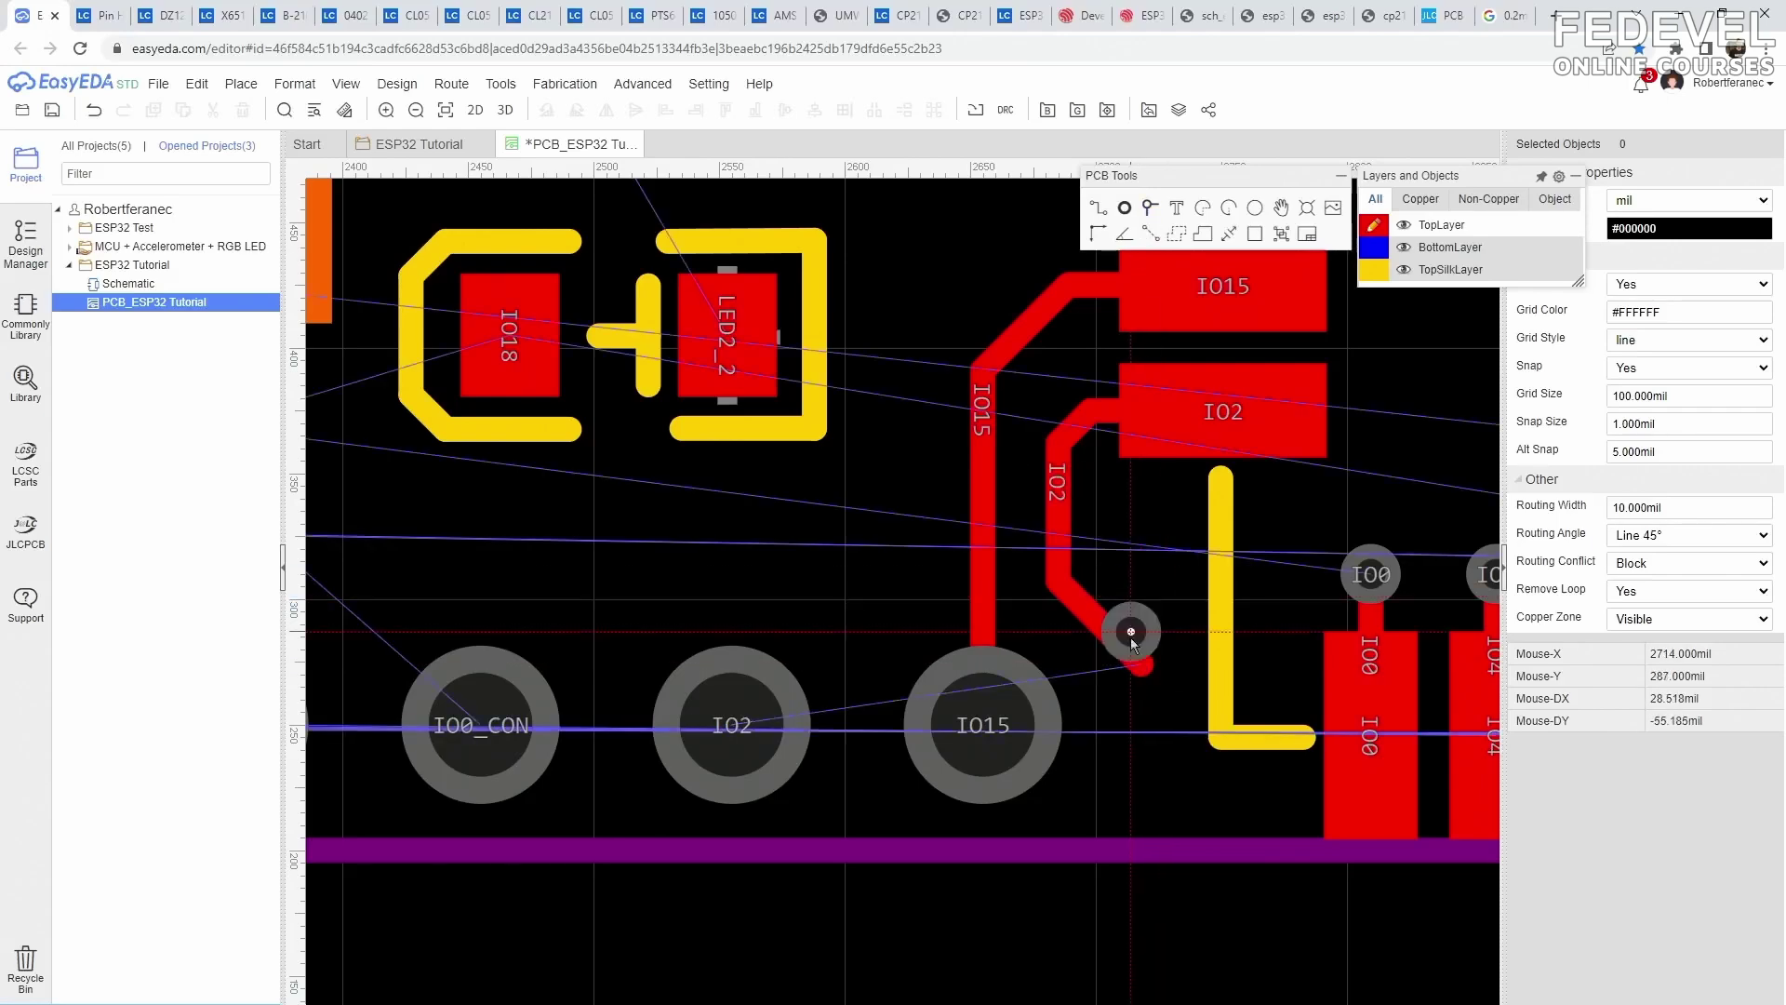
pyautogui.click(1133, 642)
pyautogui.click(937, 607)
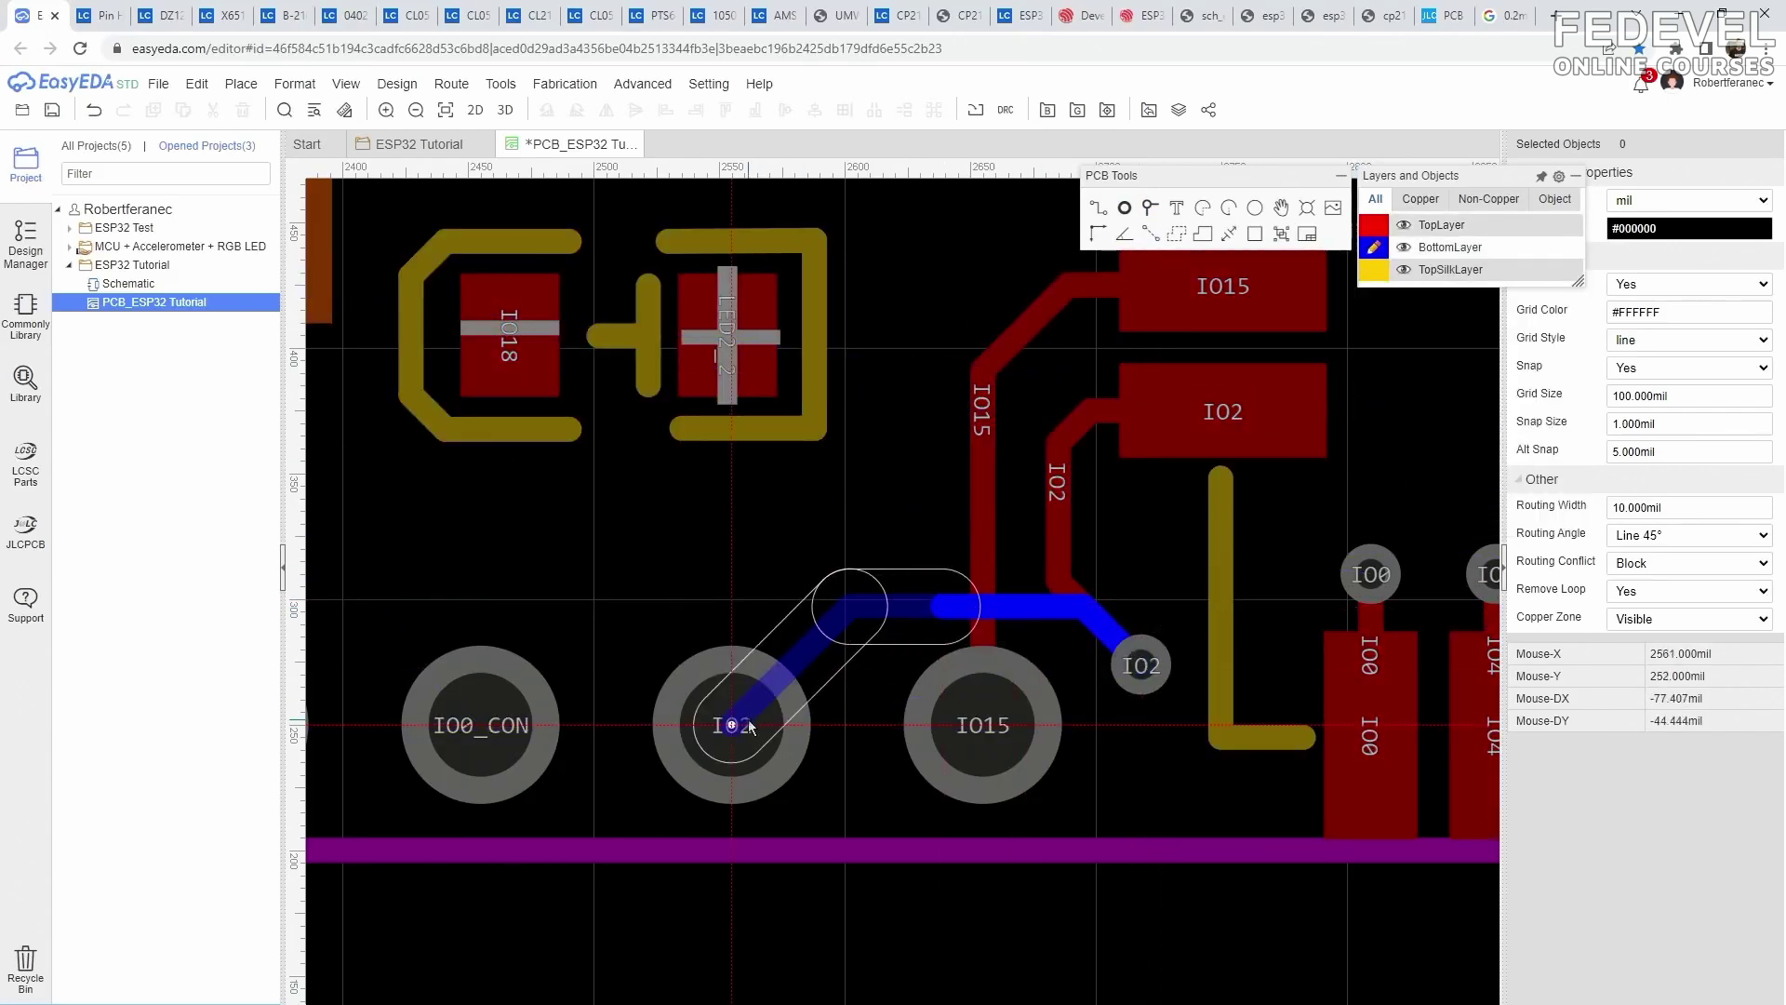
pyautogui.click(750, 723)
pyautogui.press('k')
pyautogui.scroll(5, 1131, 702)
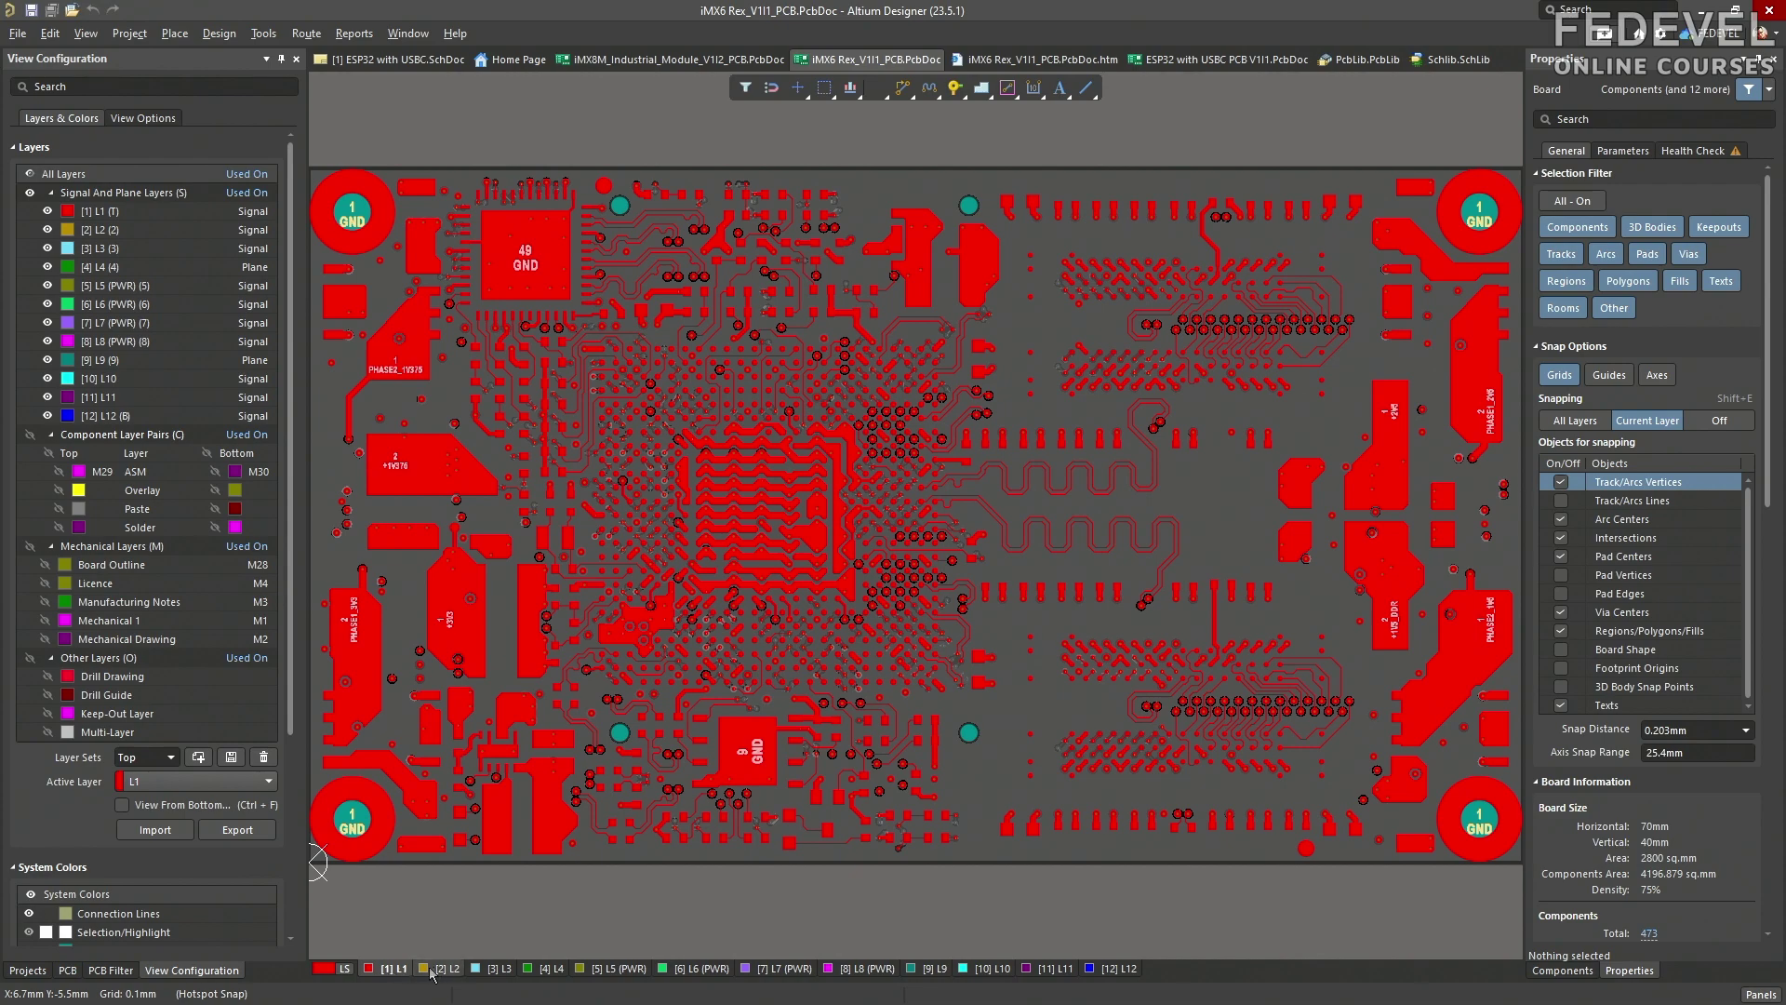
# View the iMX6 Rex board layer by layer from L2 to L12, then open its Layer Stack Manager
pyautogui.click(437, 970)
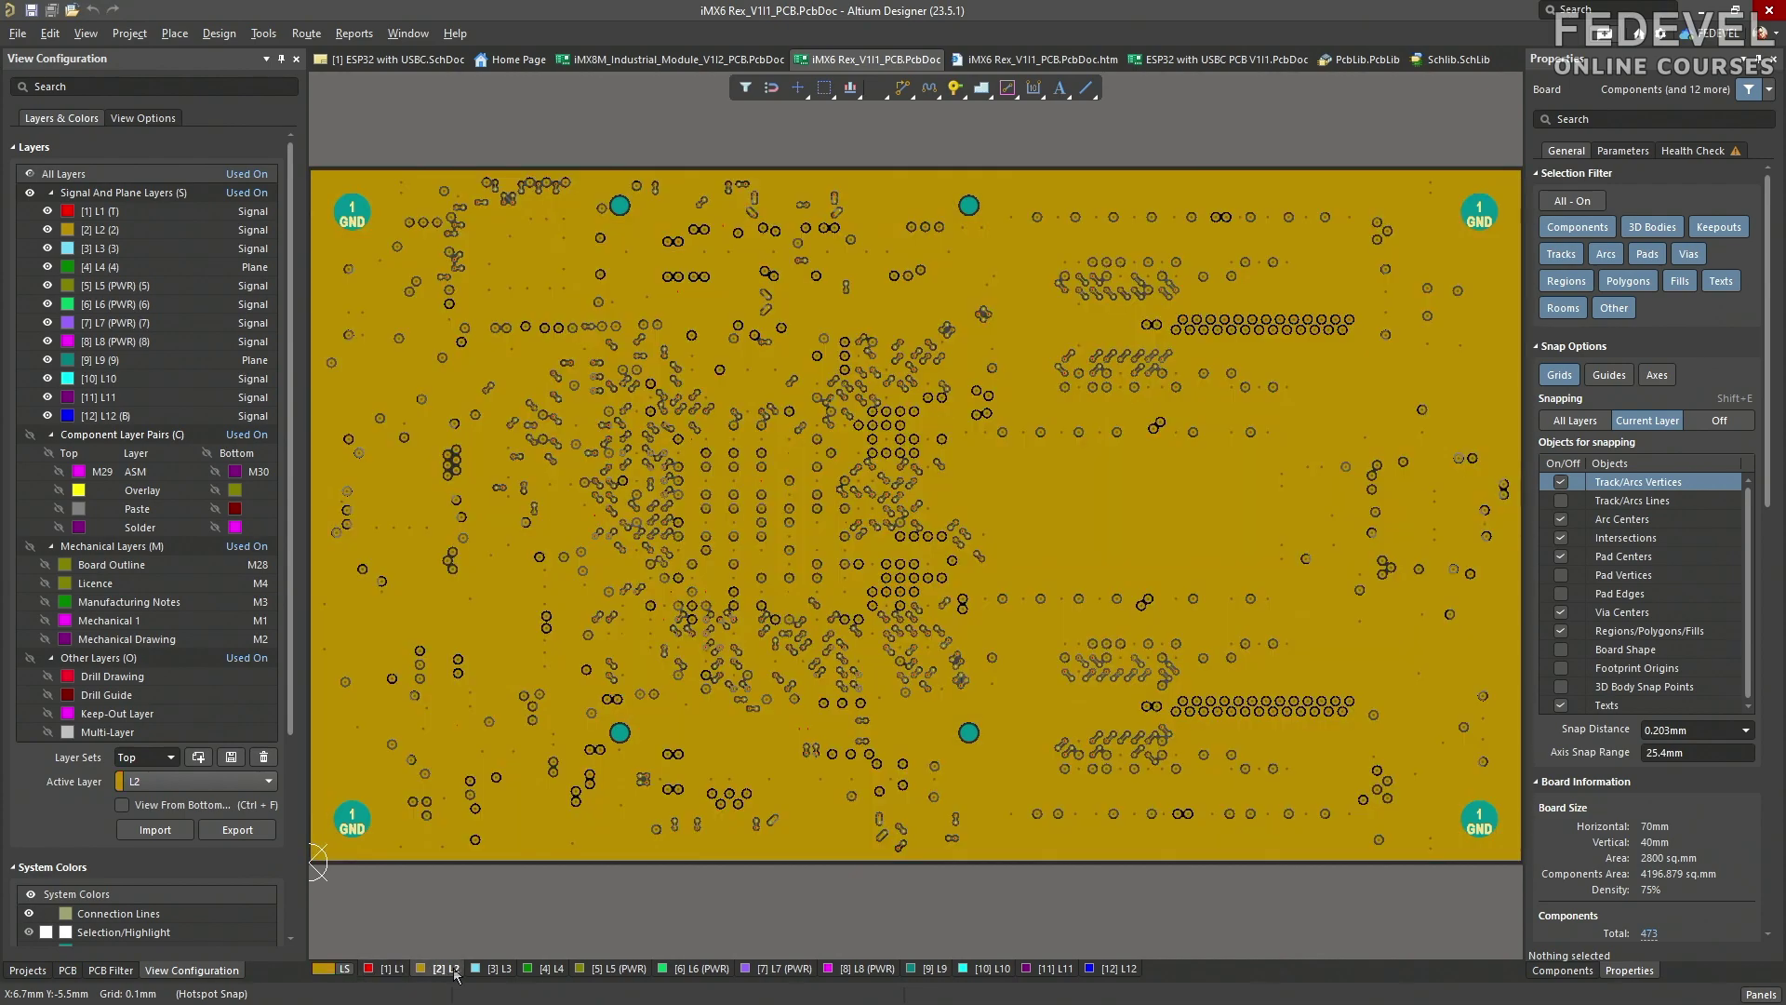
pyautogui.click(495, 970)
pyautogui.click(548, 970)
pyautogui.click(609, 970)
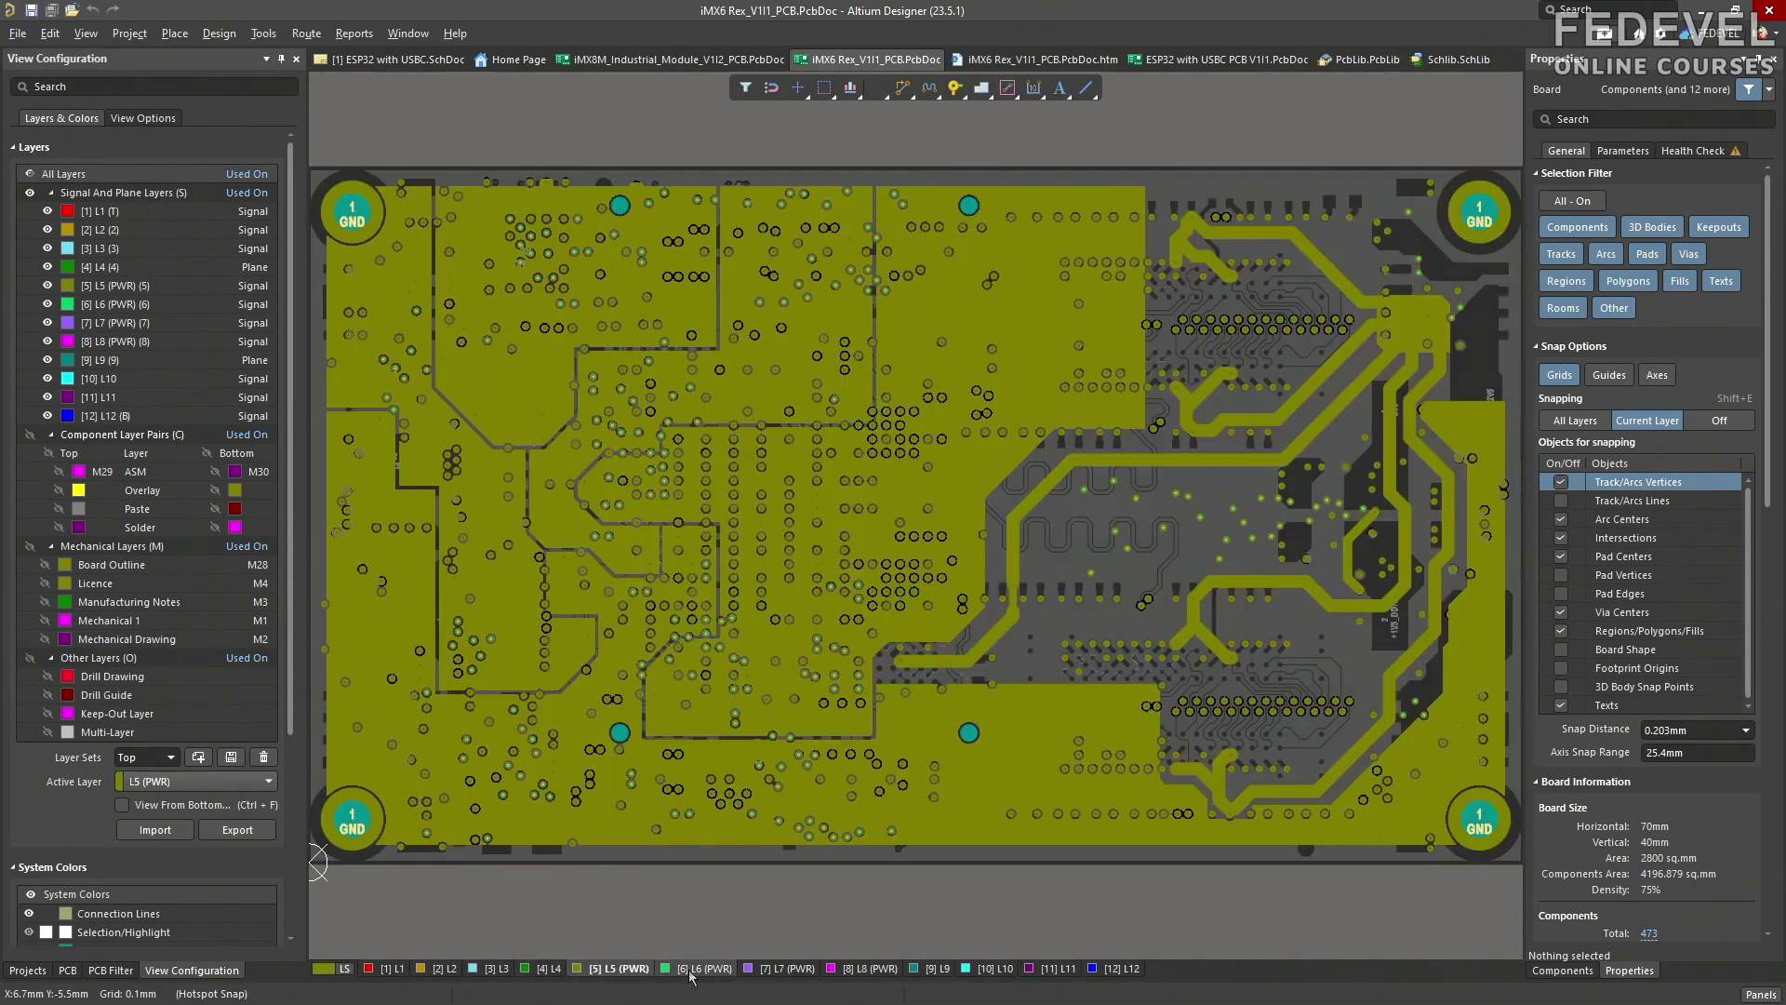
pyautogui.click(699, 970)
pyautogui.click(782, 970)
pyautogui.click(873, 970)
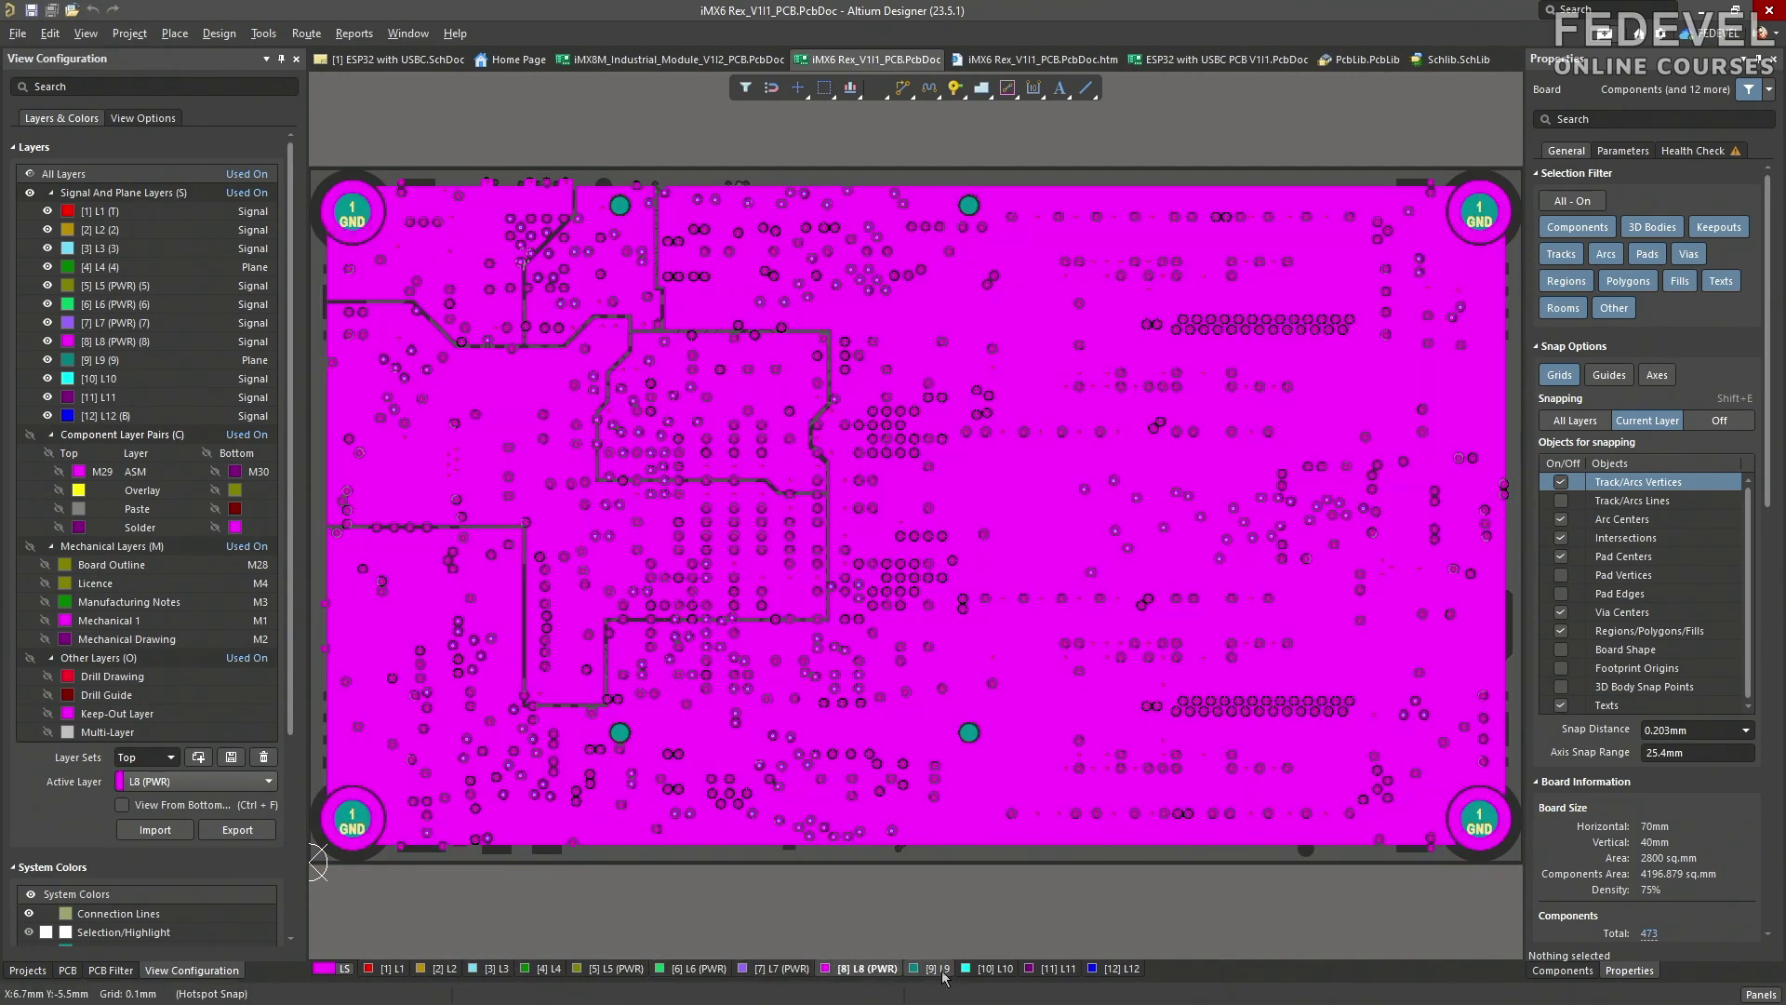
pyautogui.click(932, 970)
pyautogui.click(992, 970)
pyautogui.click(1054, 971)
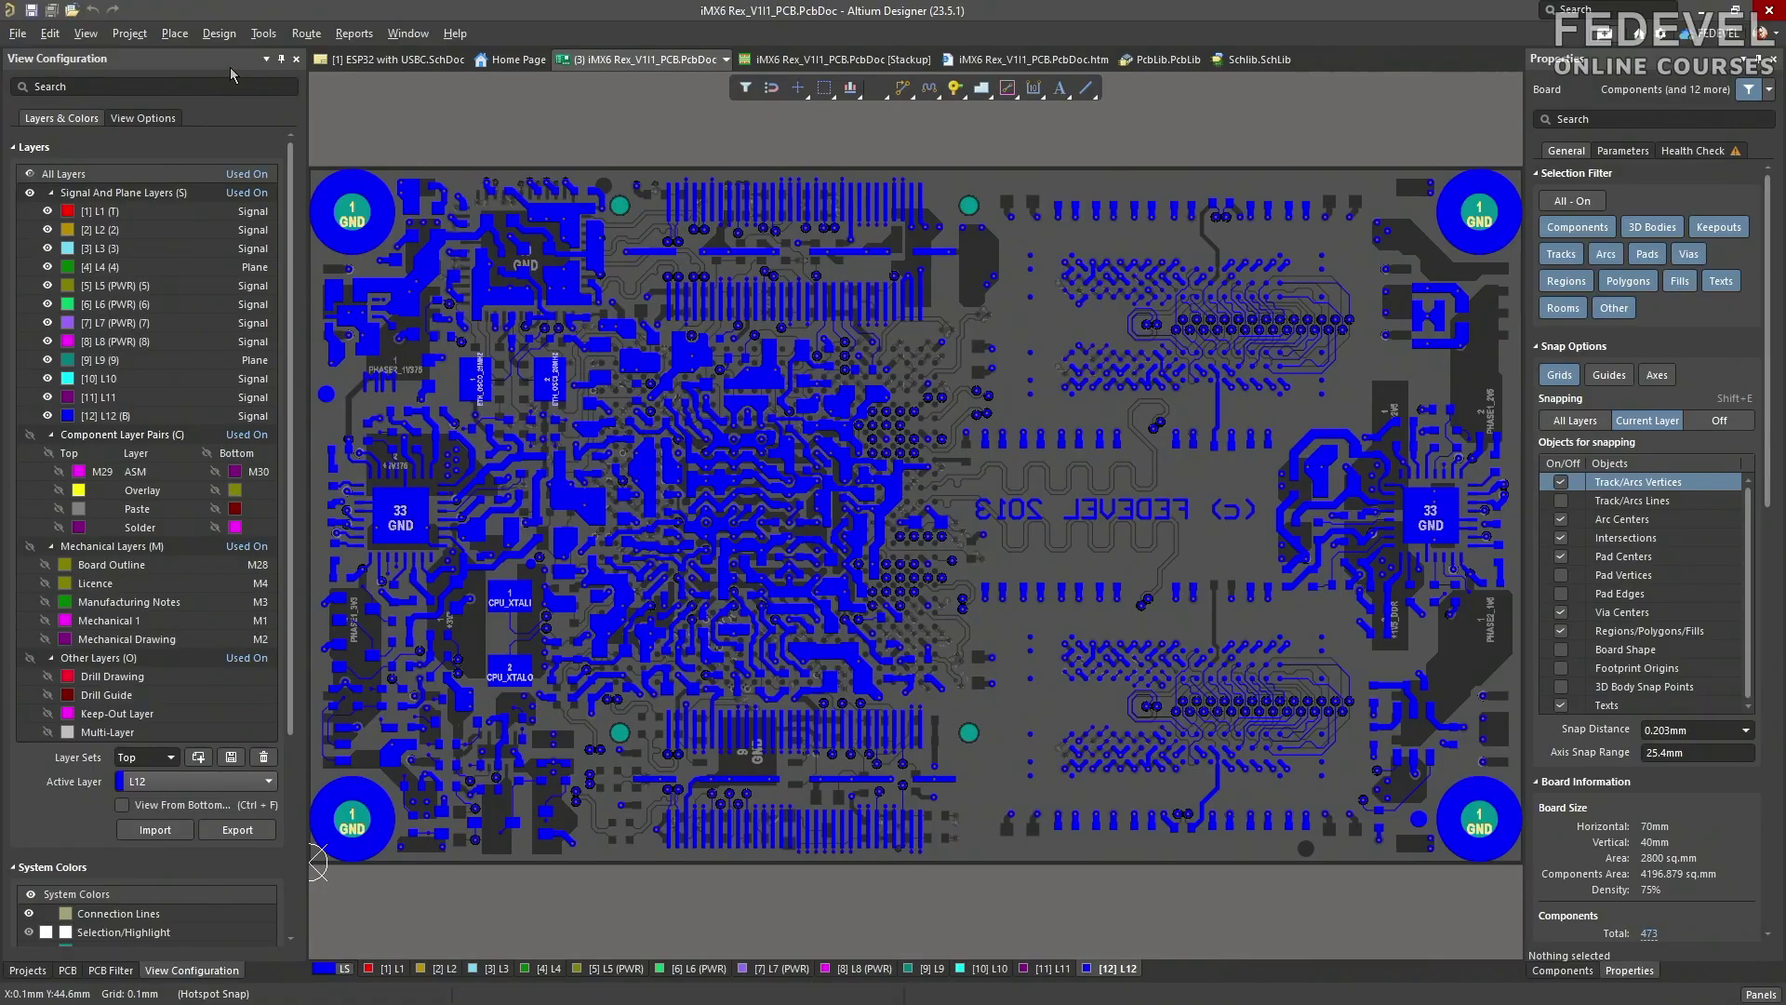
pyautogui.click(222, 41)
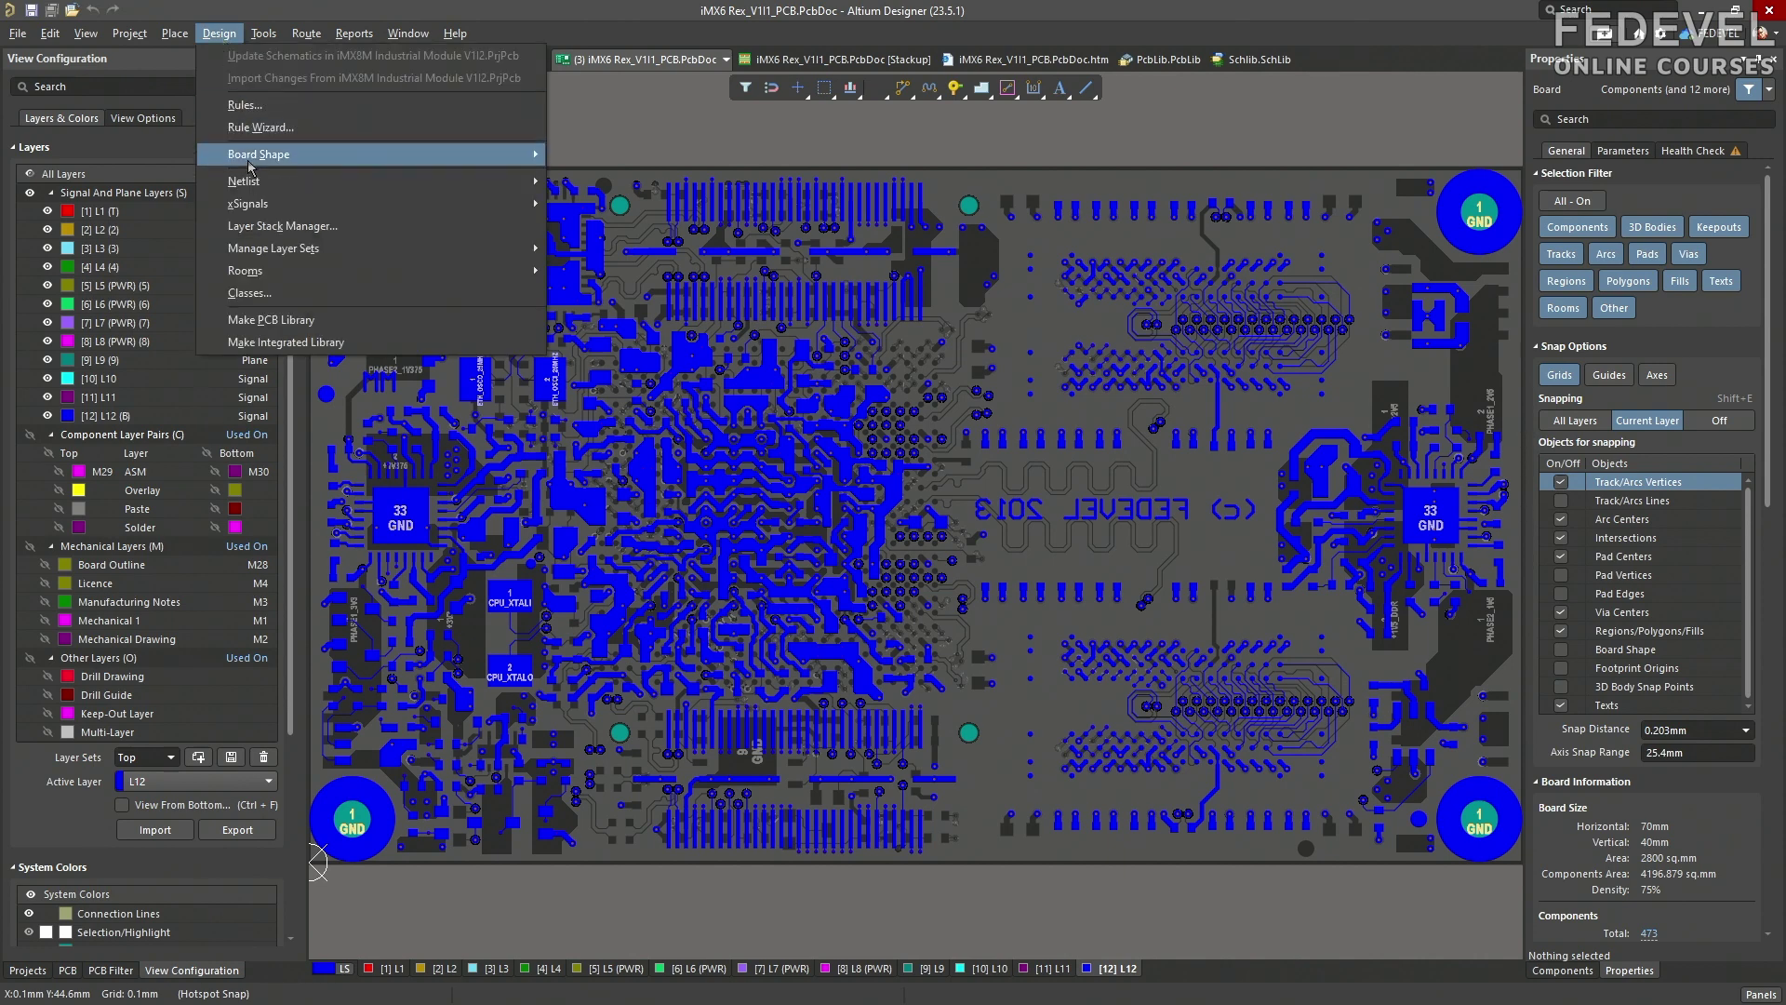
pyautogui.click(356, 232)
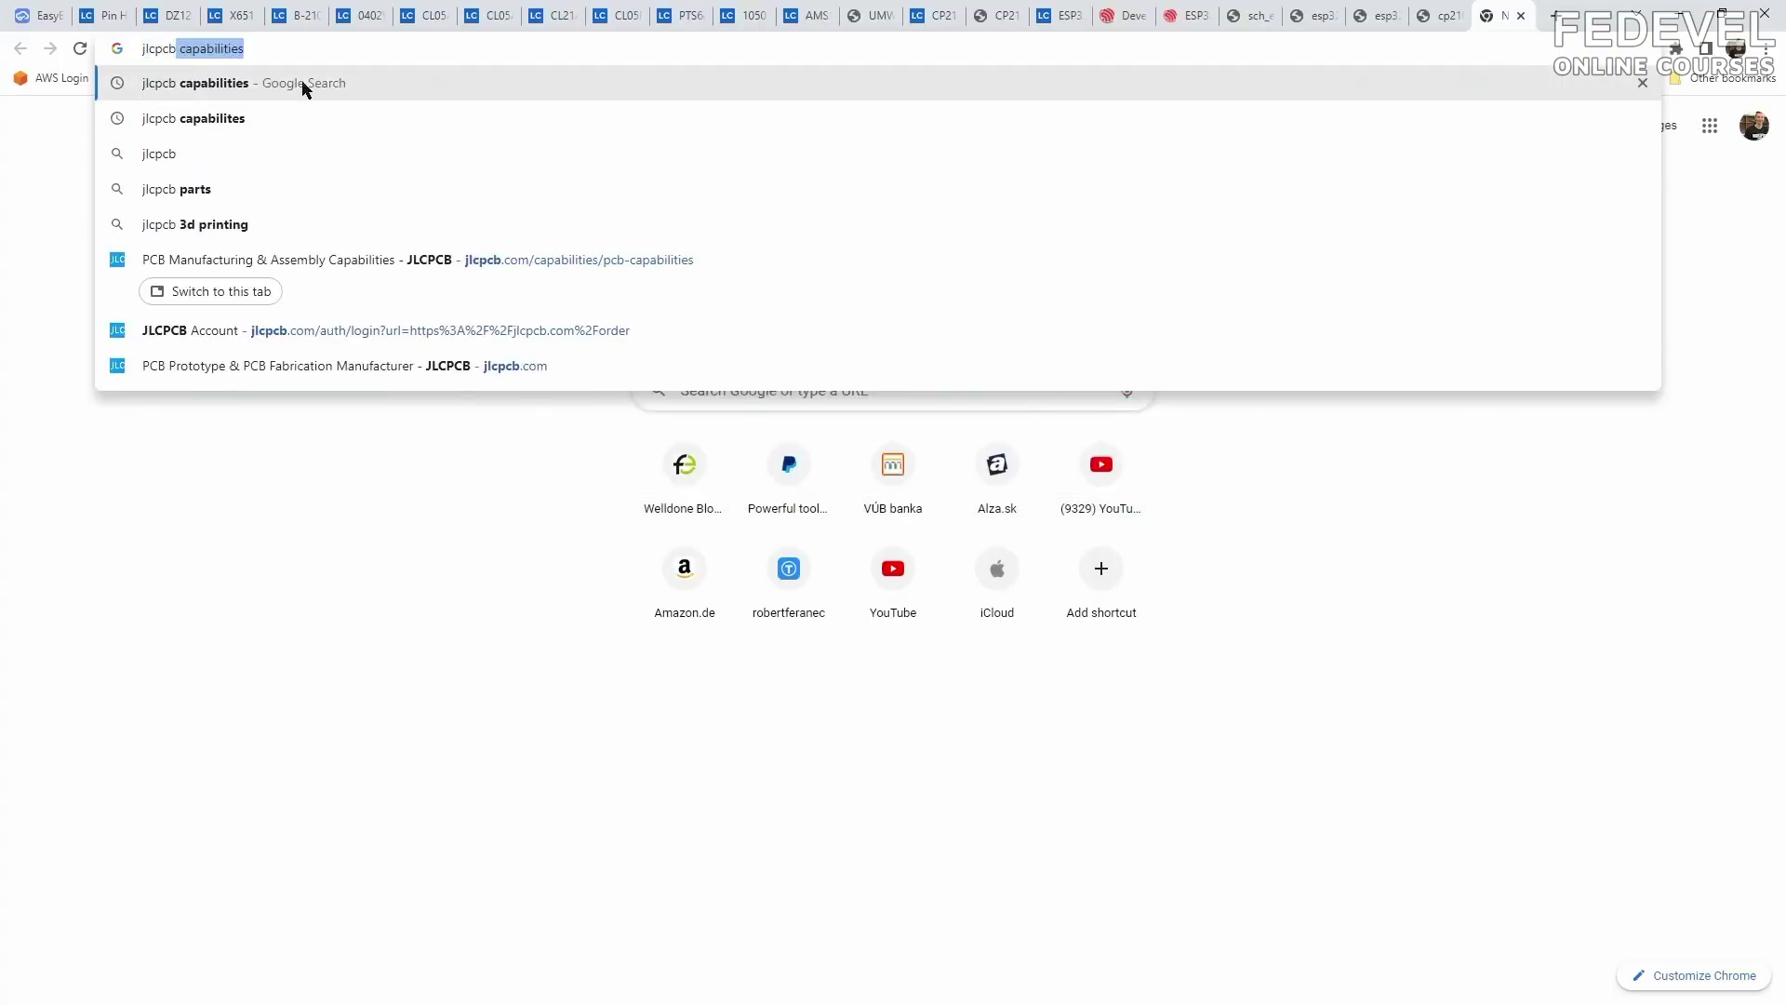
# Search 'jlcpcb capabilities' and open the minimum trace width and spacing table on the PCB capabilities page
pyautogui.click(302, 86)
pyautogui.scroll(-5, 226, 327)
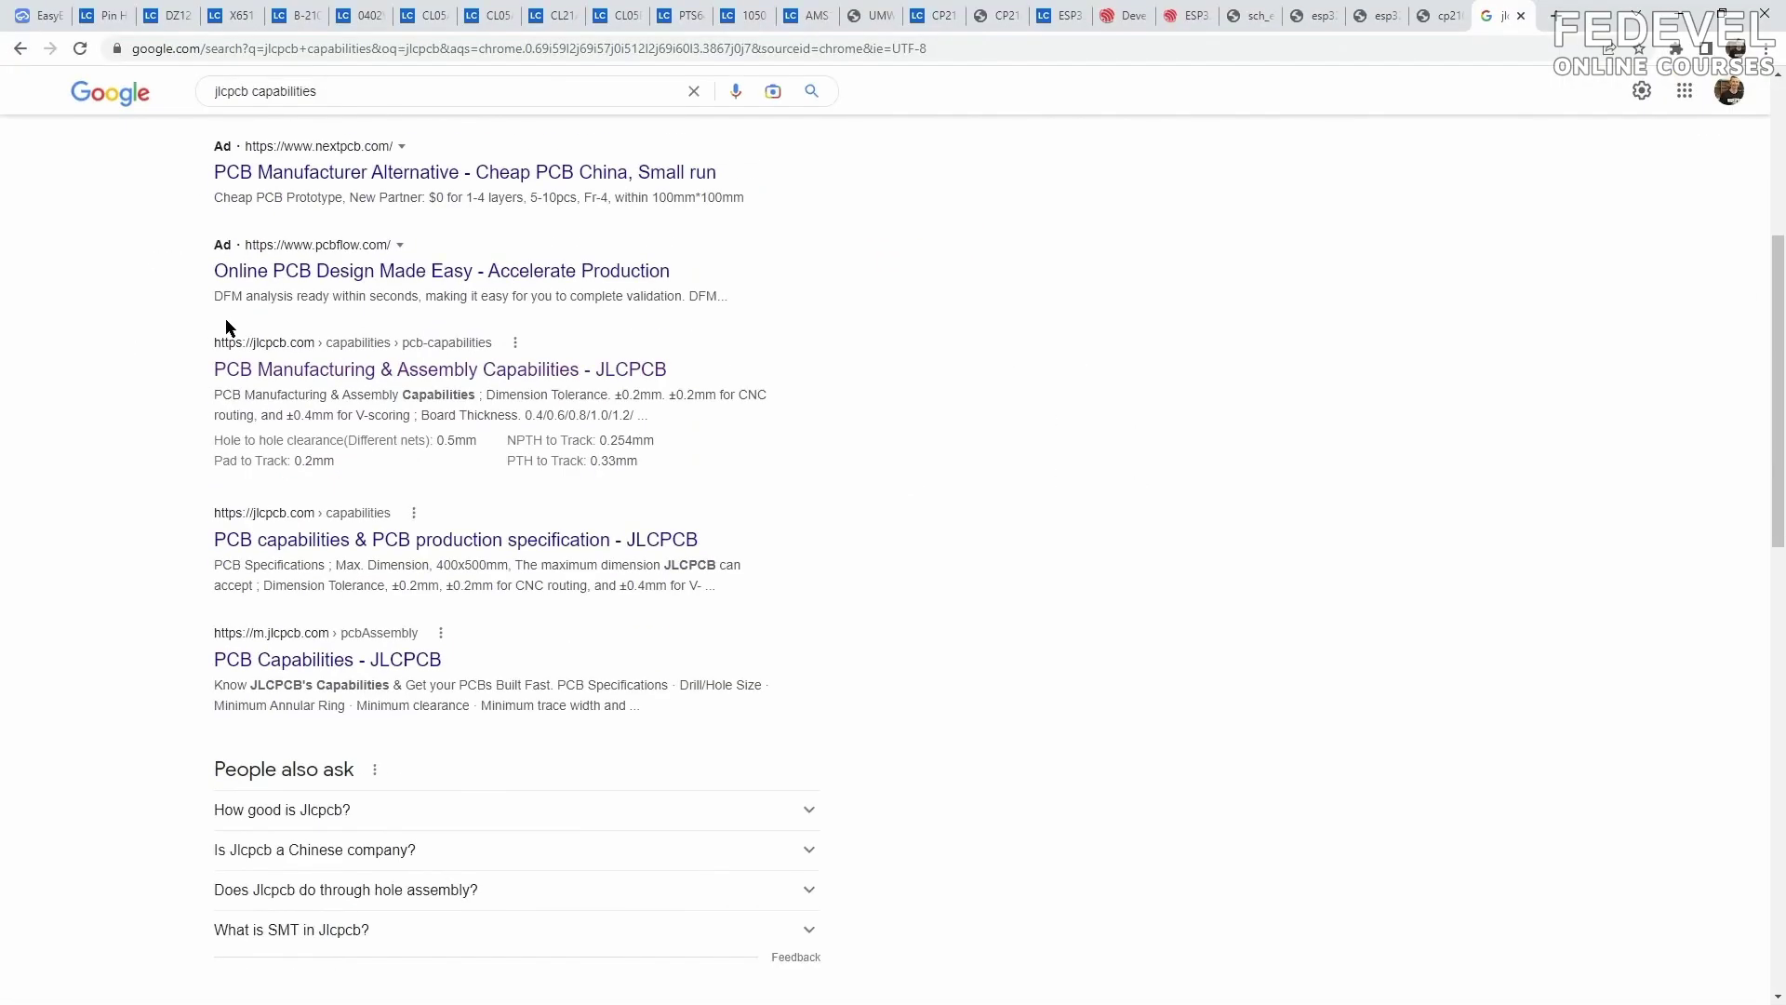
pyautogui.click(530, 369)
pyautogui.scroll(-15, 527, 364)
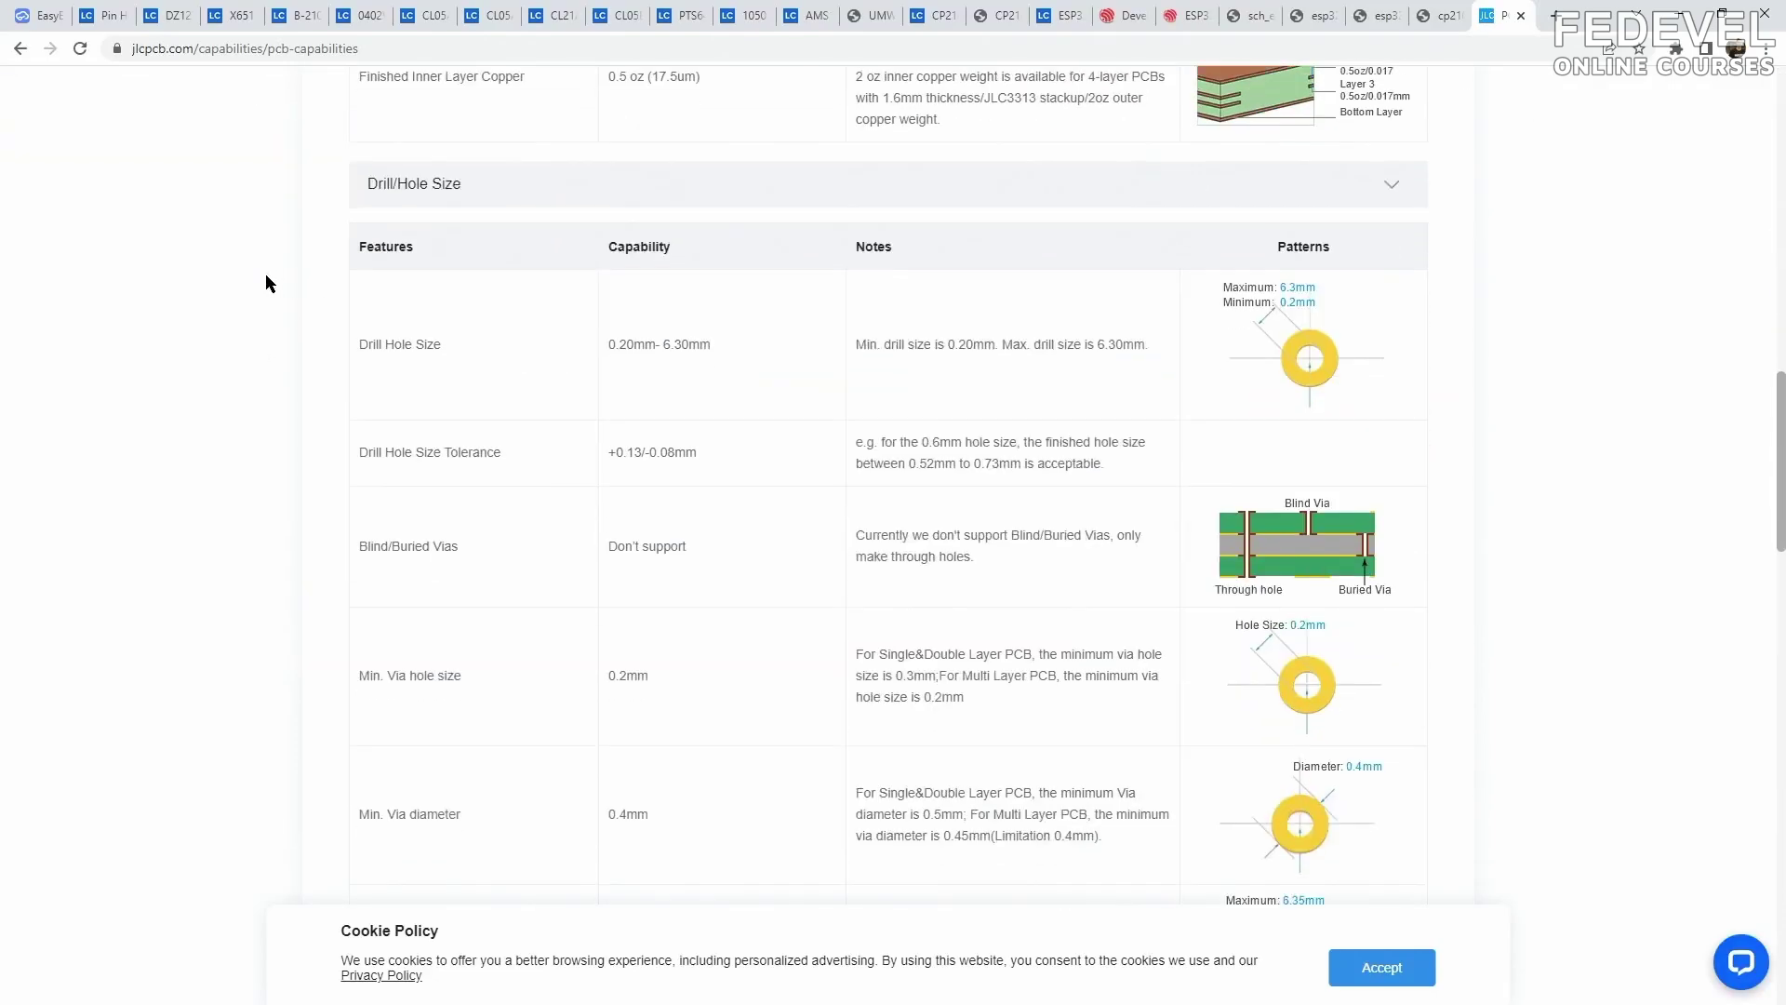
pyautogui.scroll(-19, 416, 470)
pyautogui.click(459, 359)
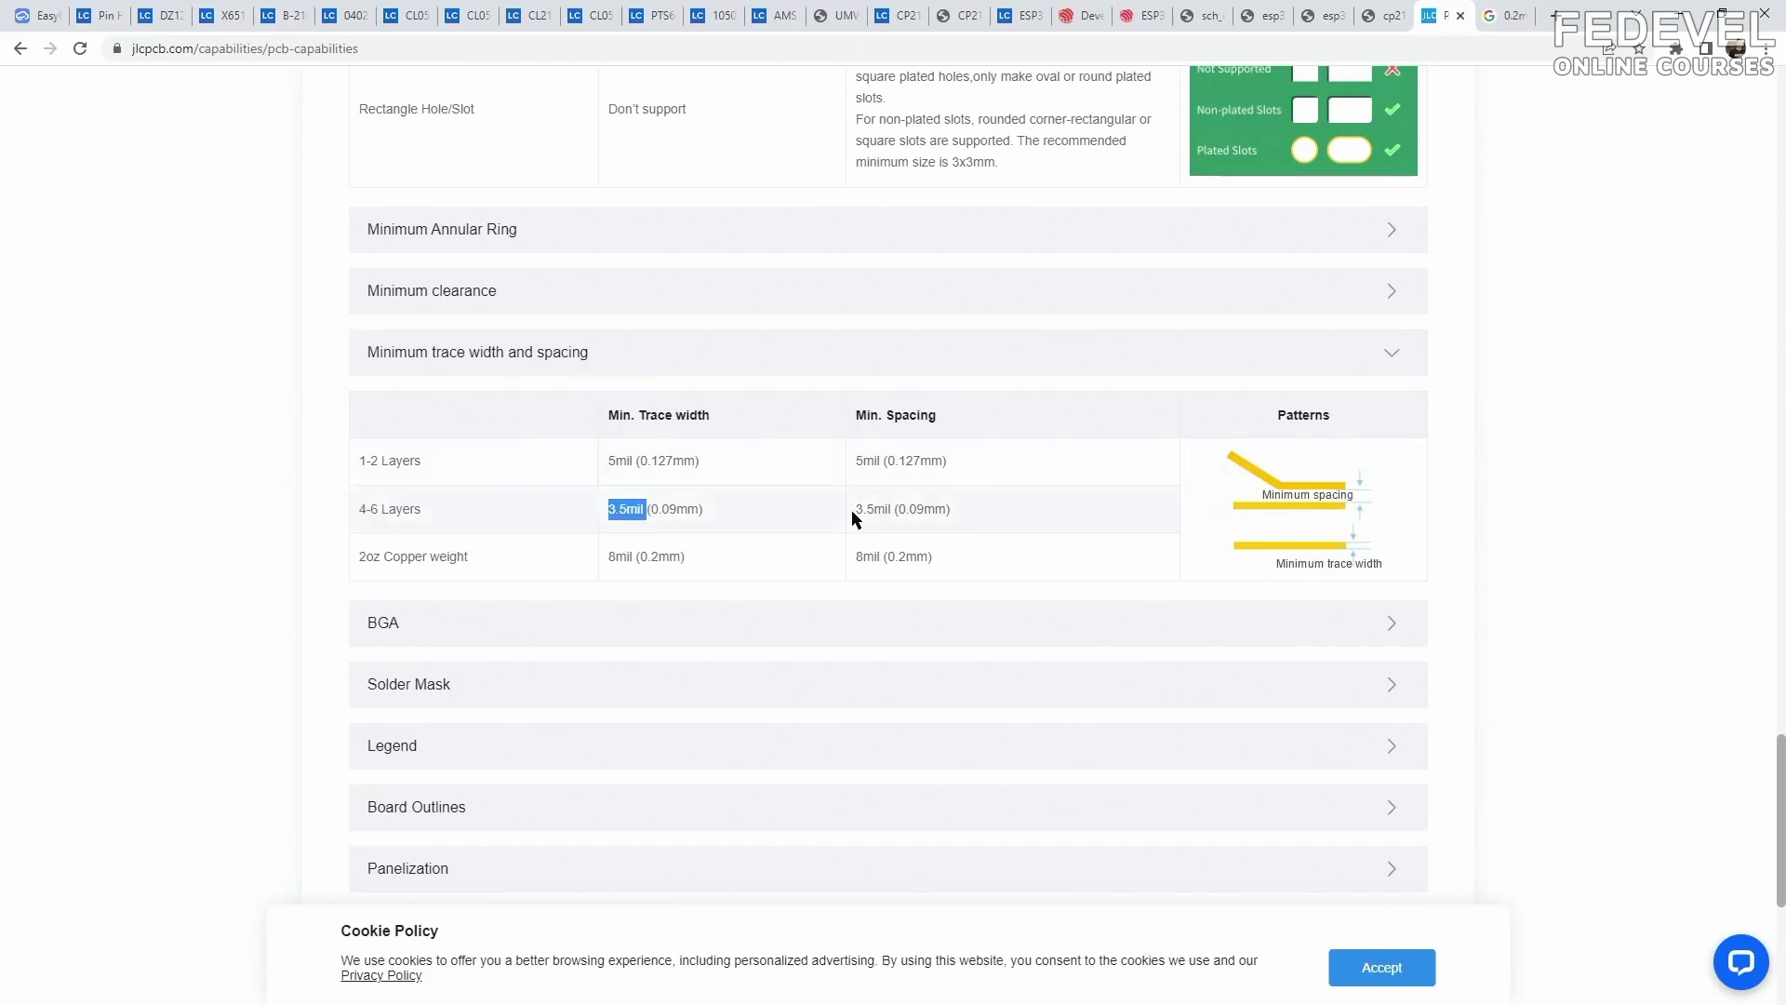
# Accept the design rule settings and route the remaining track, ending it on the IO0_BTN pad
pyautogui.click(42, 19)
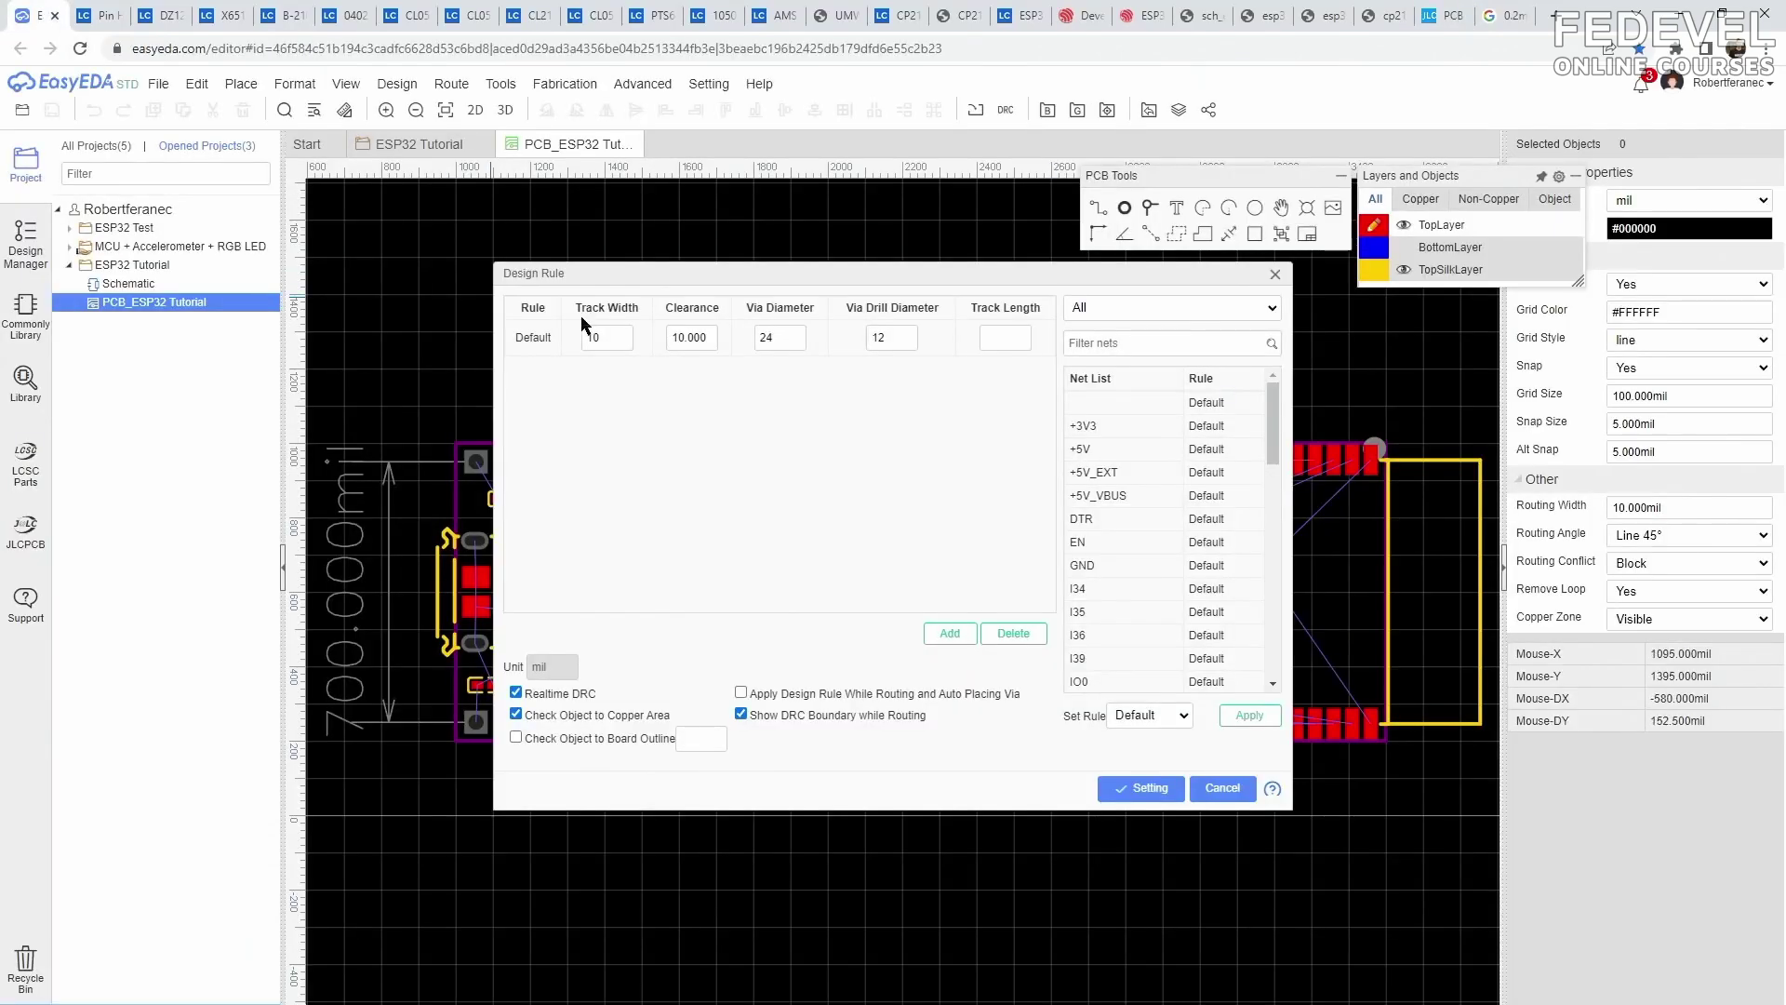
pyautogui.click(1140, 788)
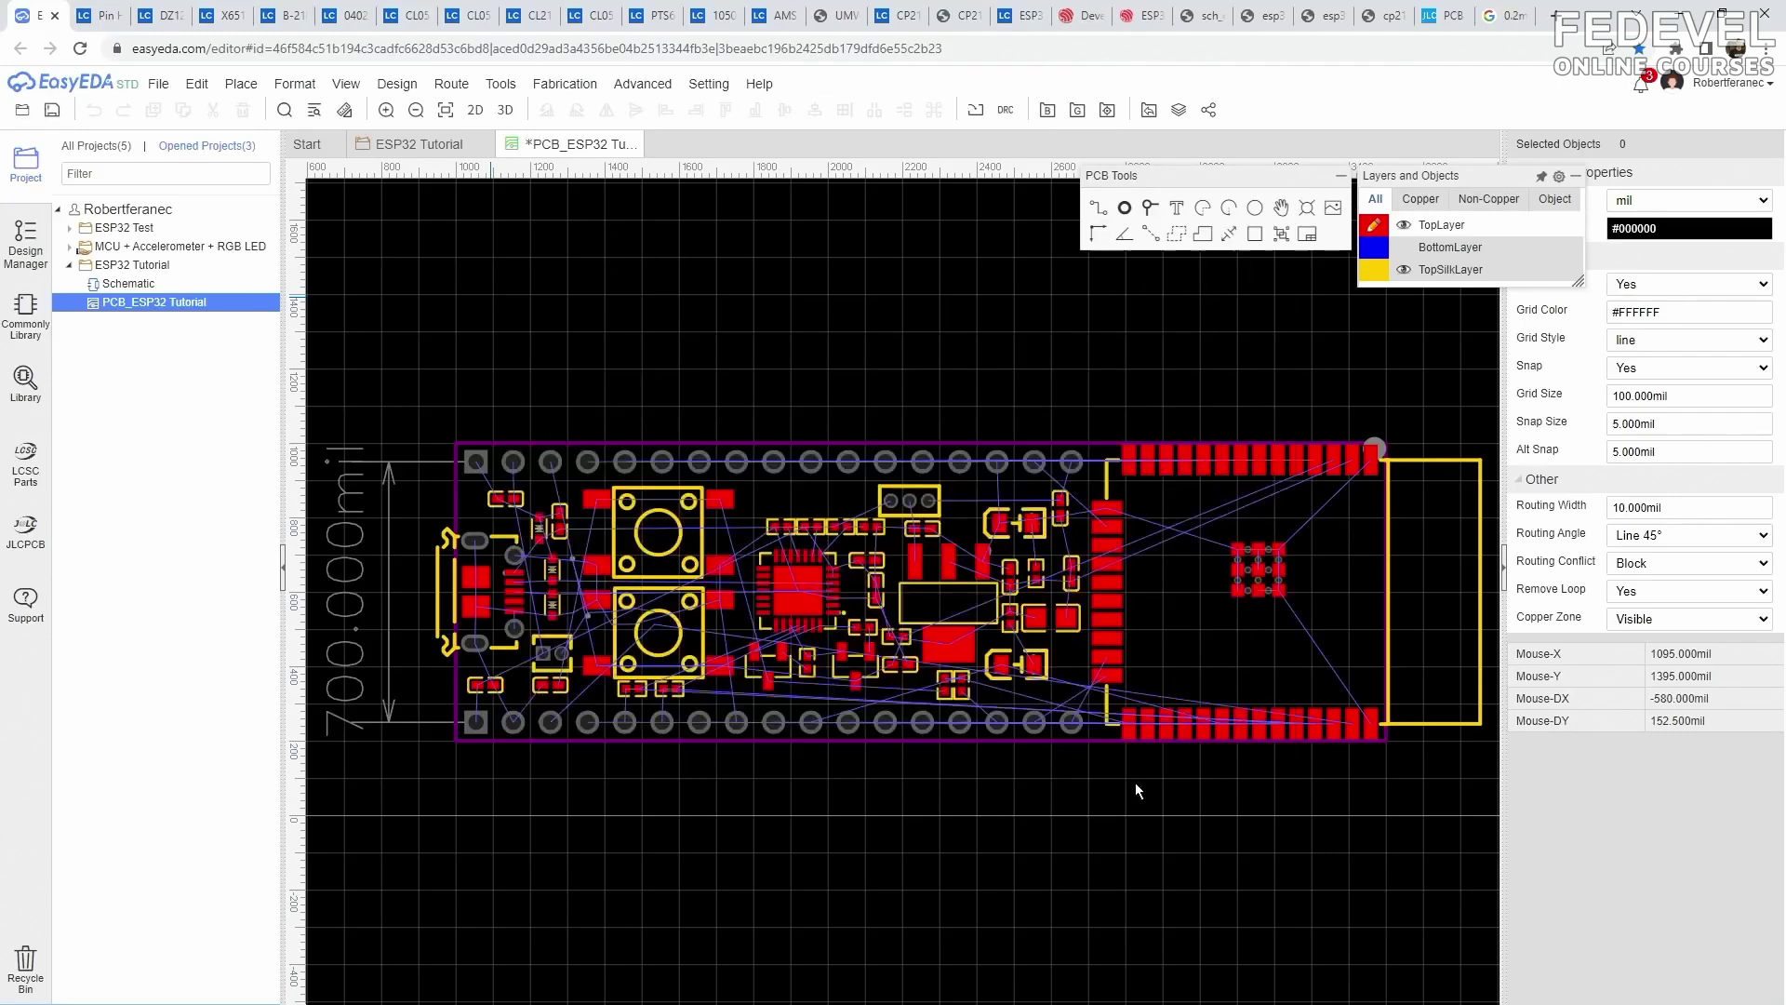
pyautogui.scroll(7, 986, 579)
pyautogui.click(967, 598)
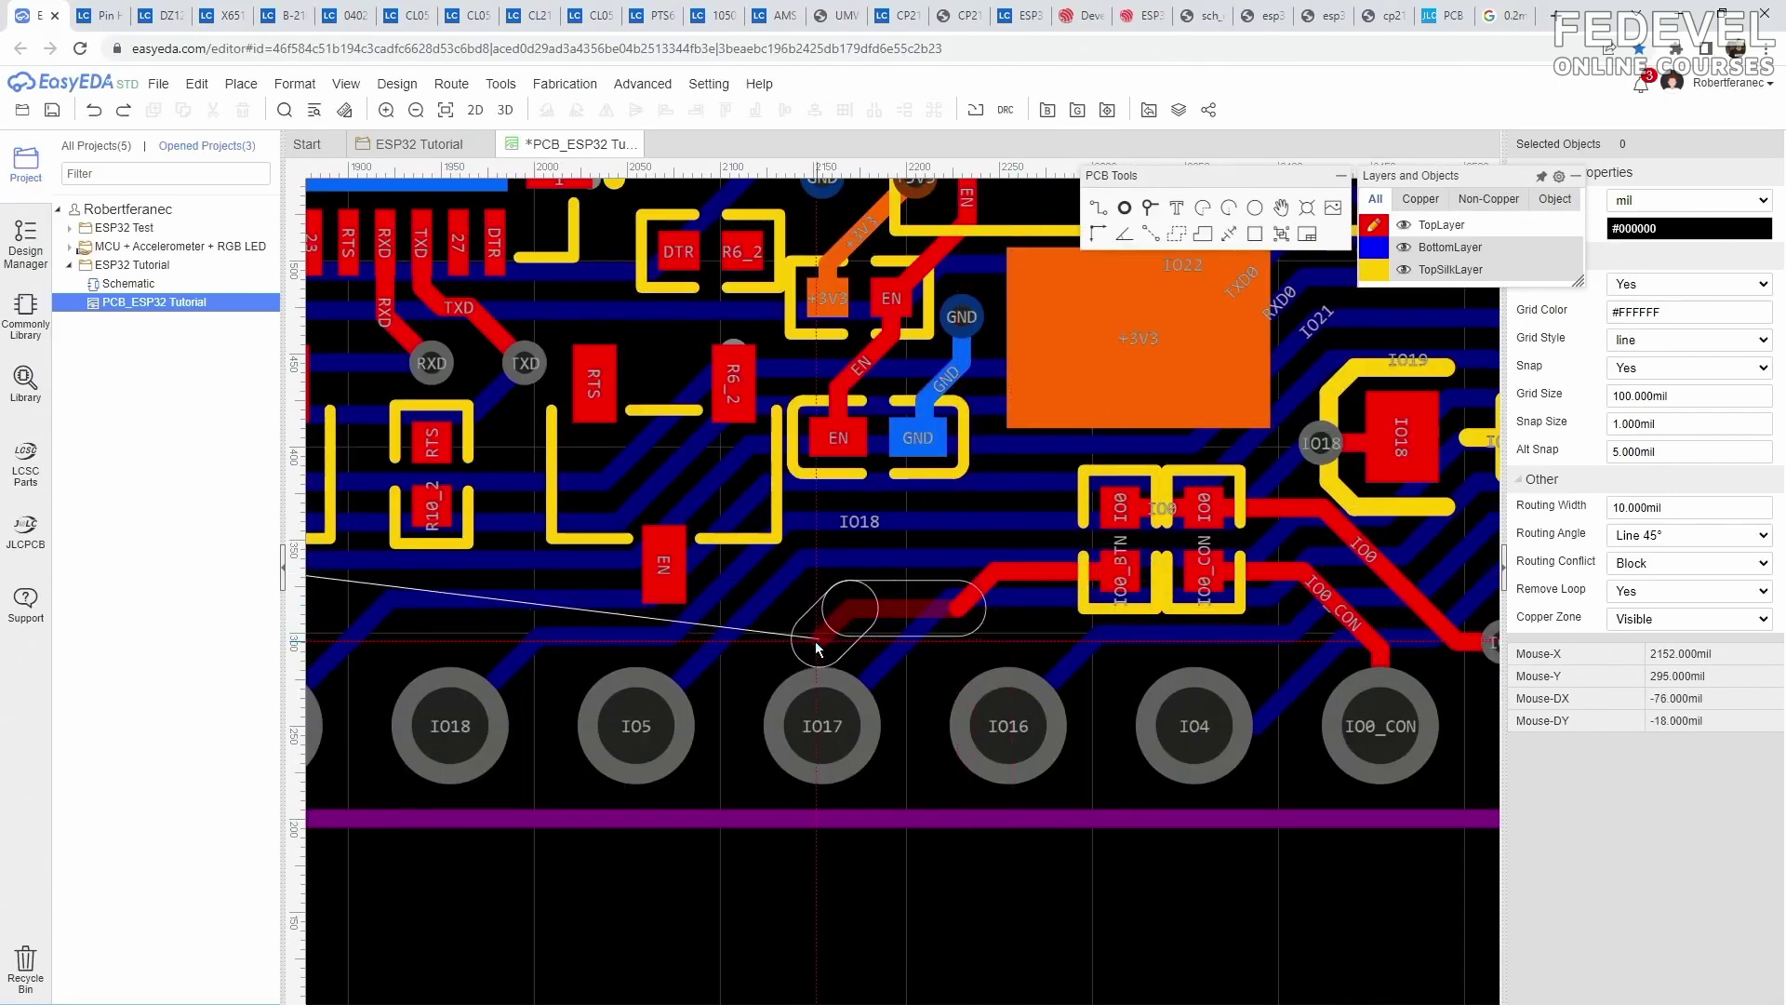
pyautogui.scroll(-3, 796, 638)
pyautogui.scroll(3, 707, 623)
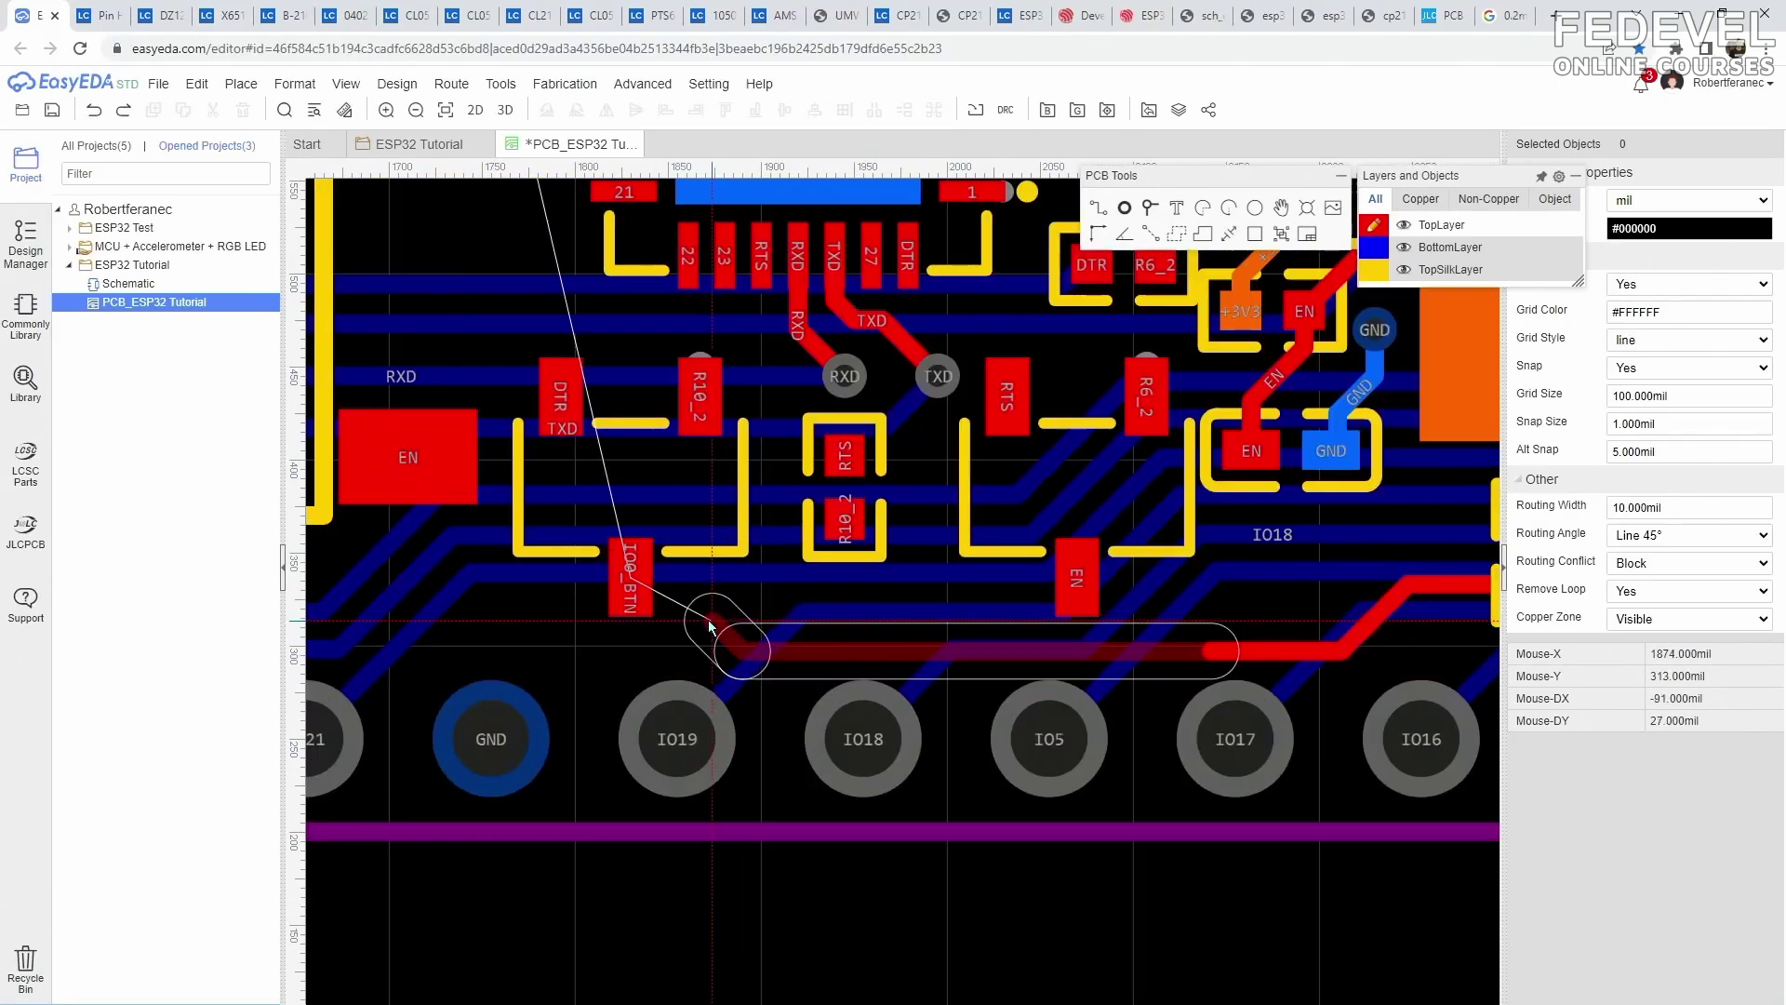
pyautogui.click(625, 569)
pyautogui.scroll(-2, 621, 619)
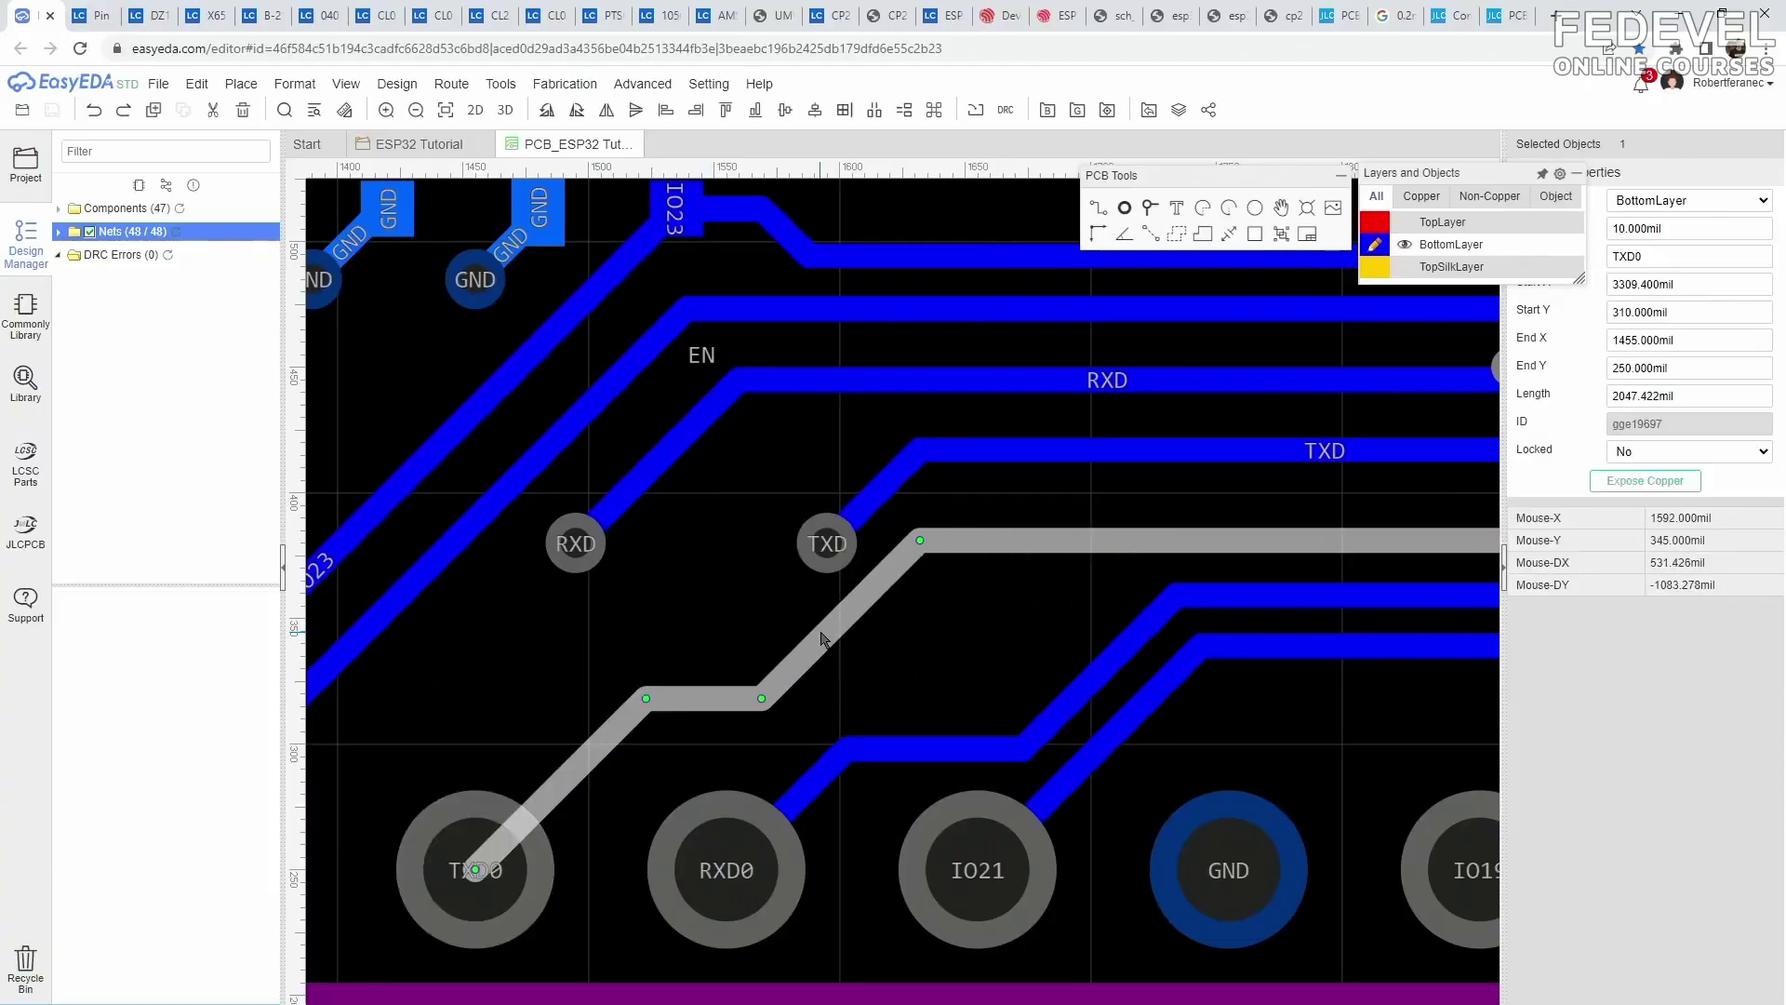
# Re-route a segment of the RXD0 trace and adjust the I39 trace
pyautogui.moveTo(930, 739)
pyautogui.mouseDown()
pyautogui.moveTo(930, 596)
pyautogui.moveTo(884, 651)
pyautogui.mouseUp()
pyautogui.scroll(-4, 865, 641)
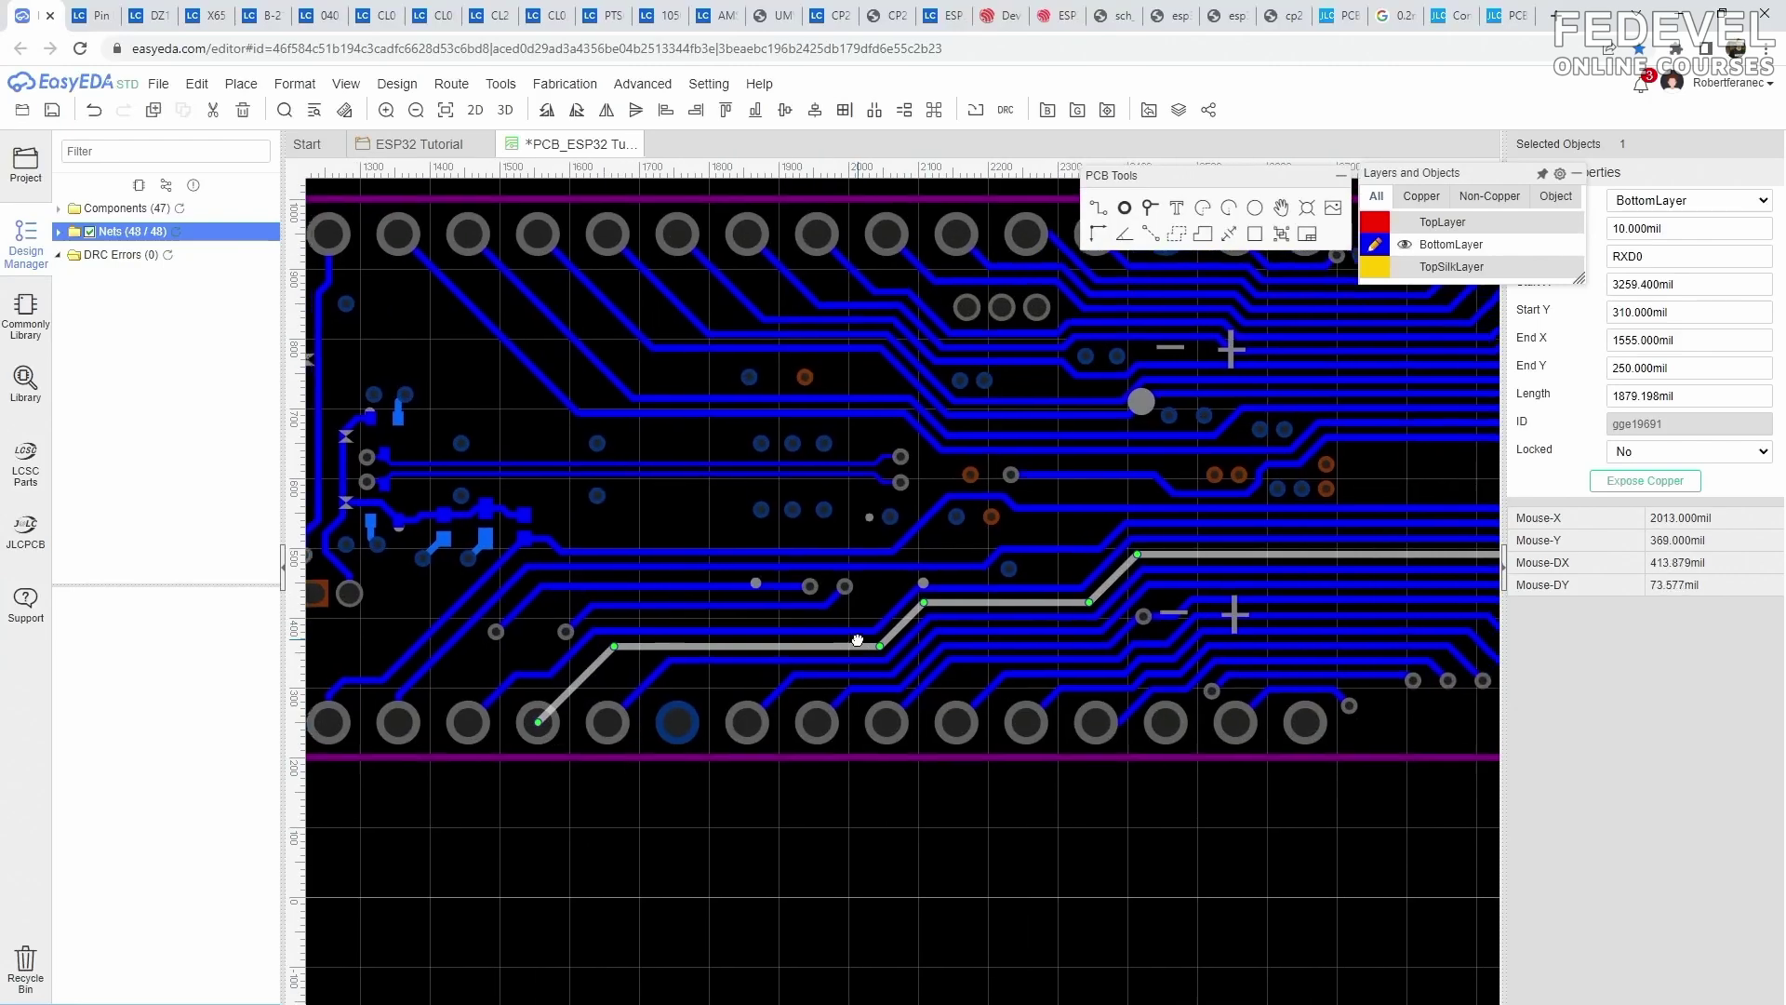
pyautogui.scroll(5, 857, 641)
pyautogui.click(897, 532)
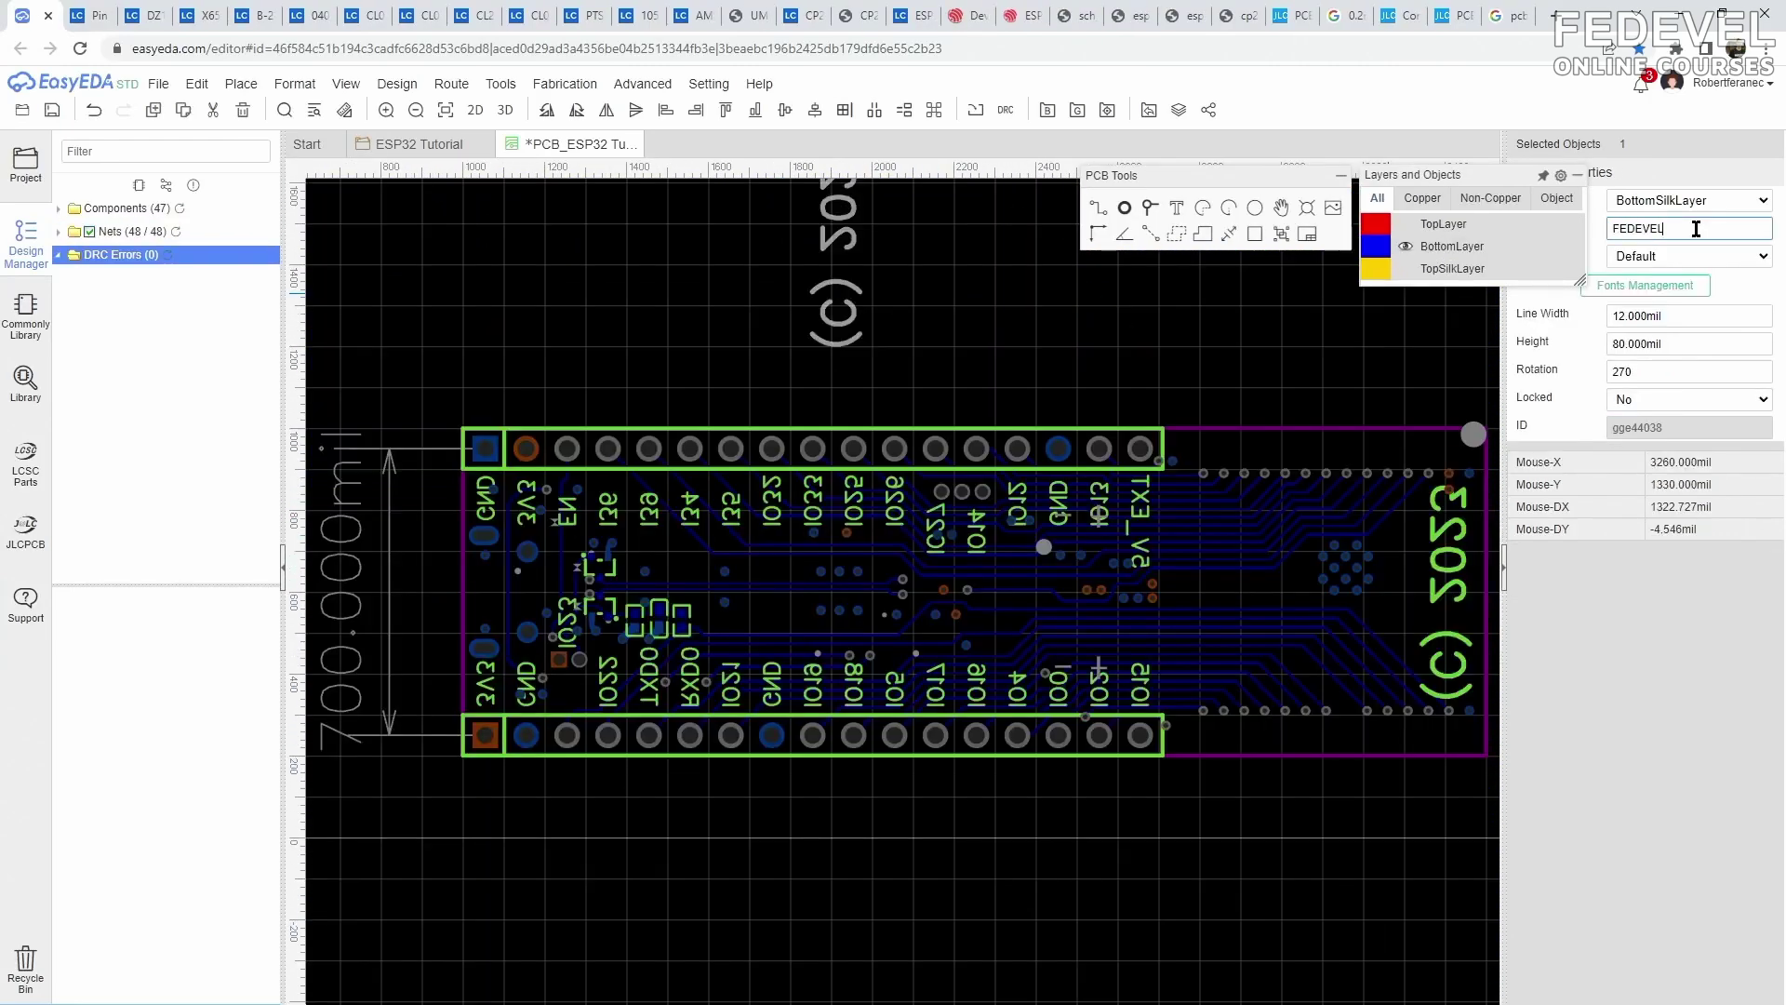
pyautogui.press('Return')
pyautogui.moveTo(841, 298); pyautogui.dragTo(1407, 609)
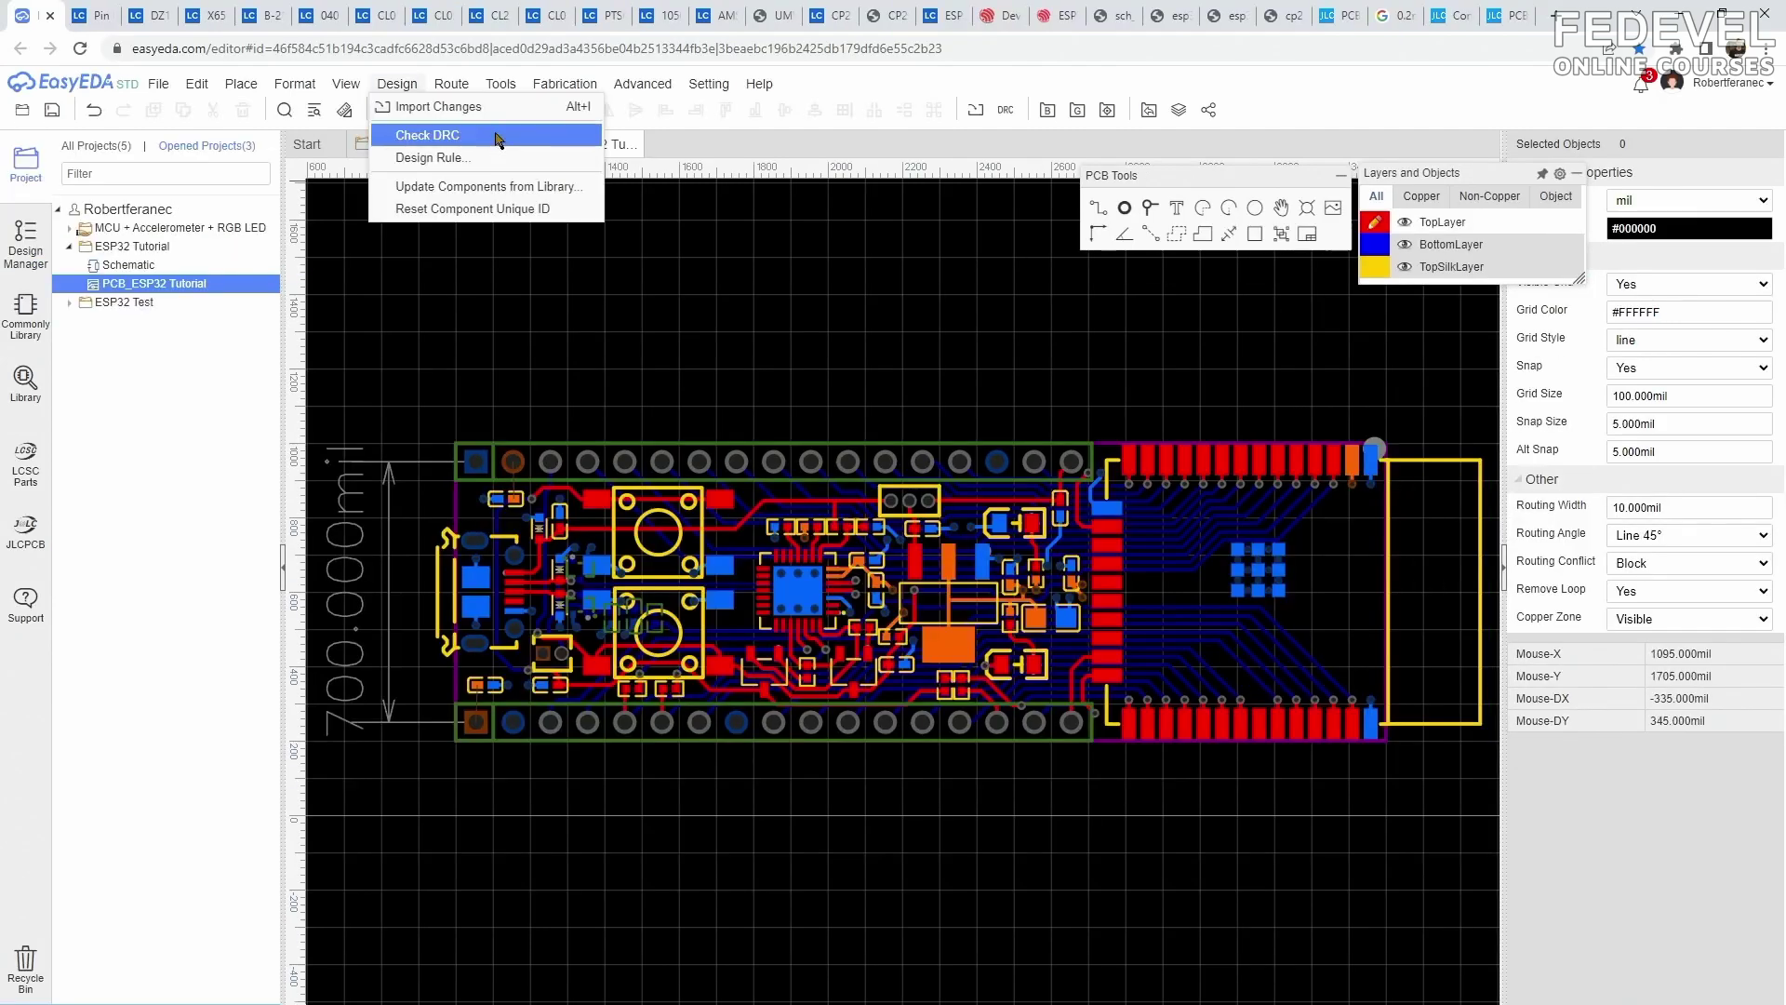
# Run DRC, route the flagged +3V3 connection, re-check for zero errors and save the board
pyautogui.click(498, 136)
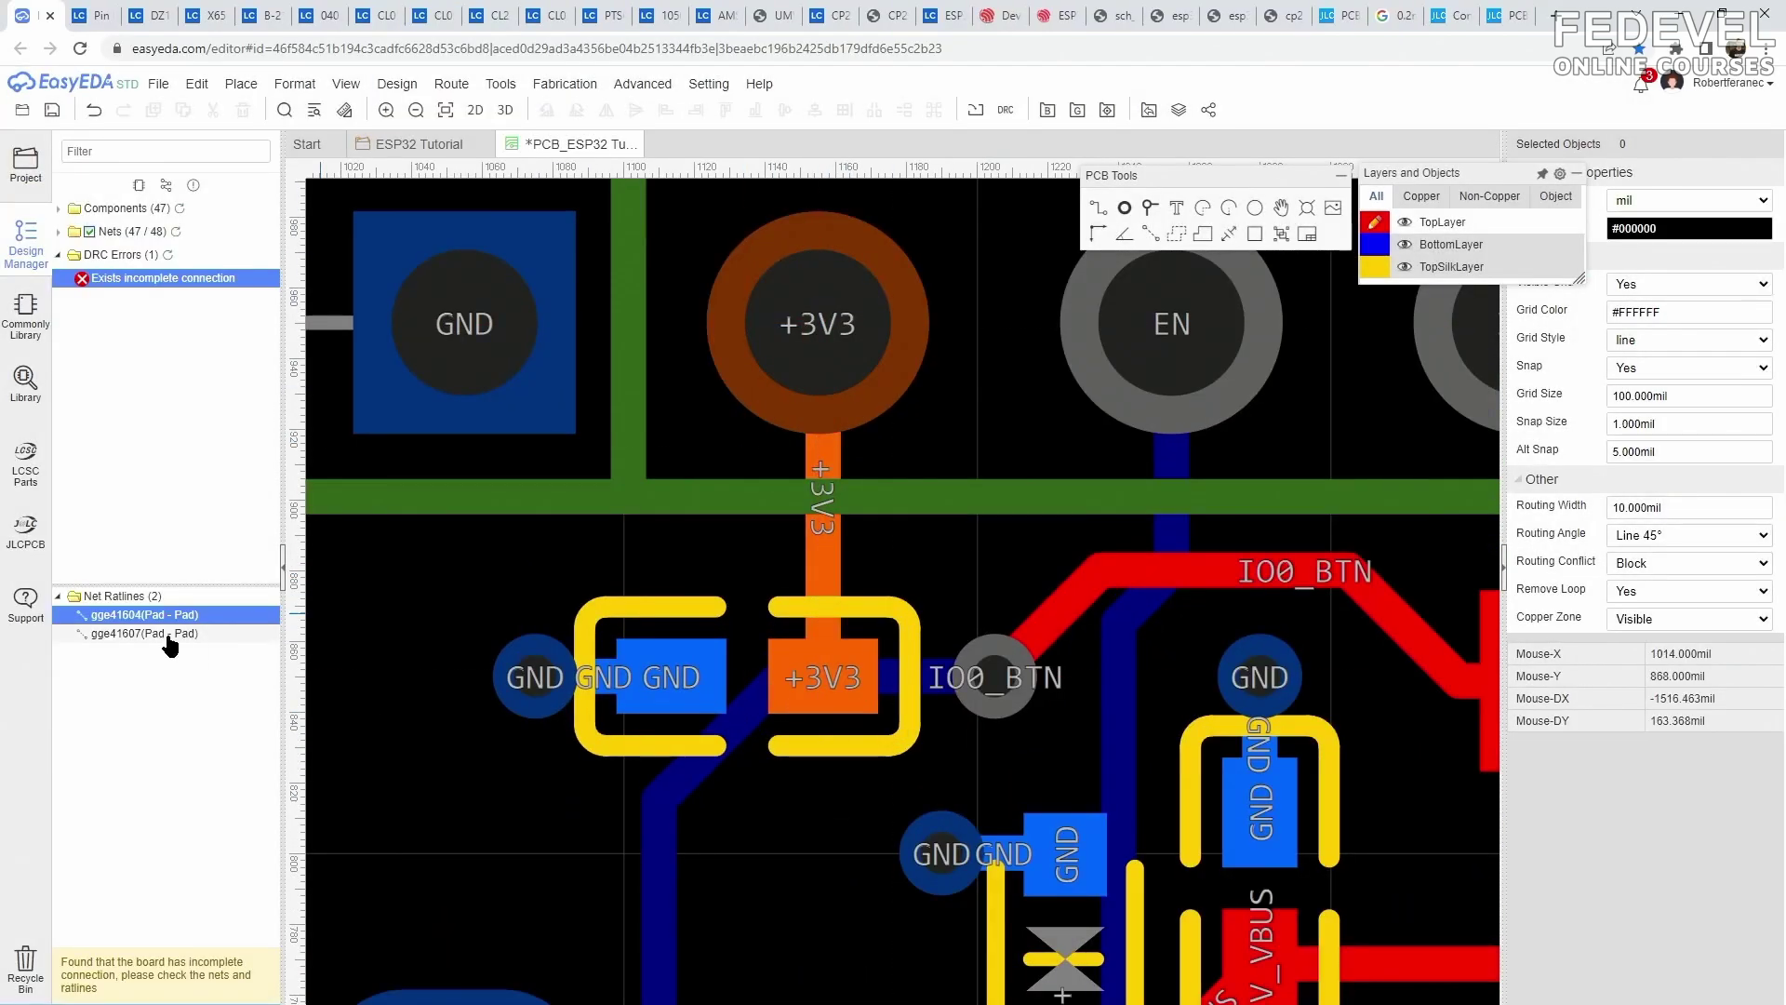
pyautogui.click(170, 616)
pyautogui.click(913, 434)
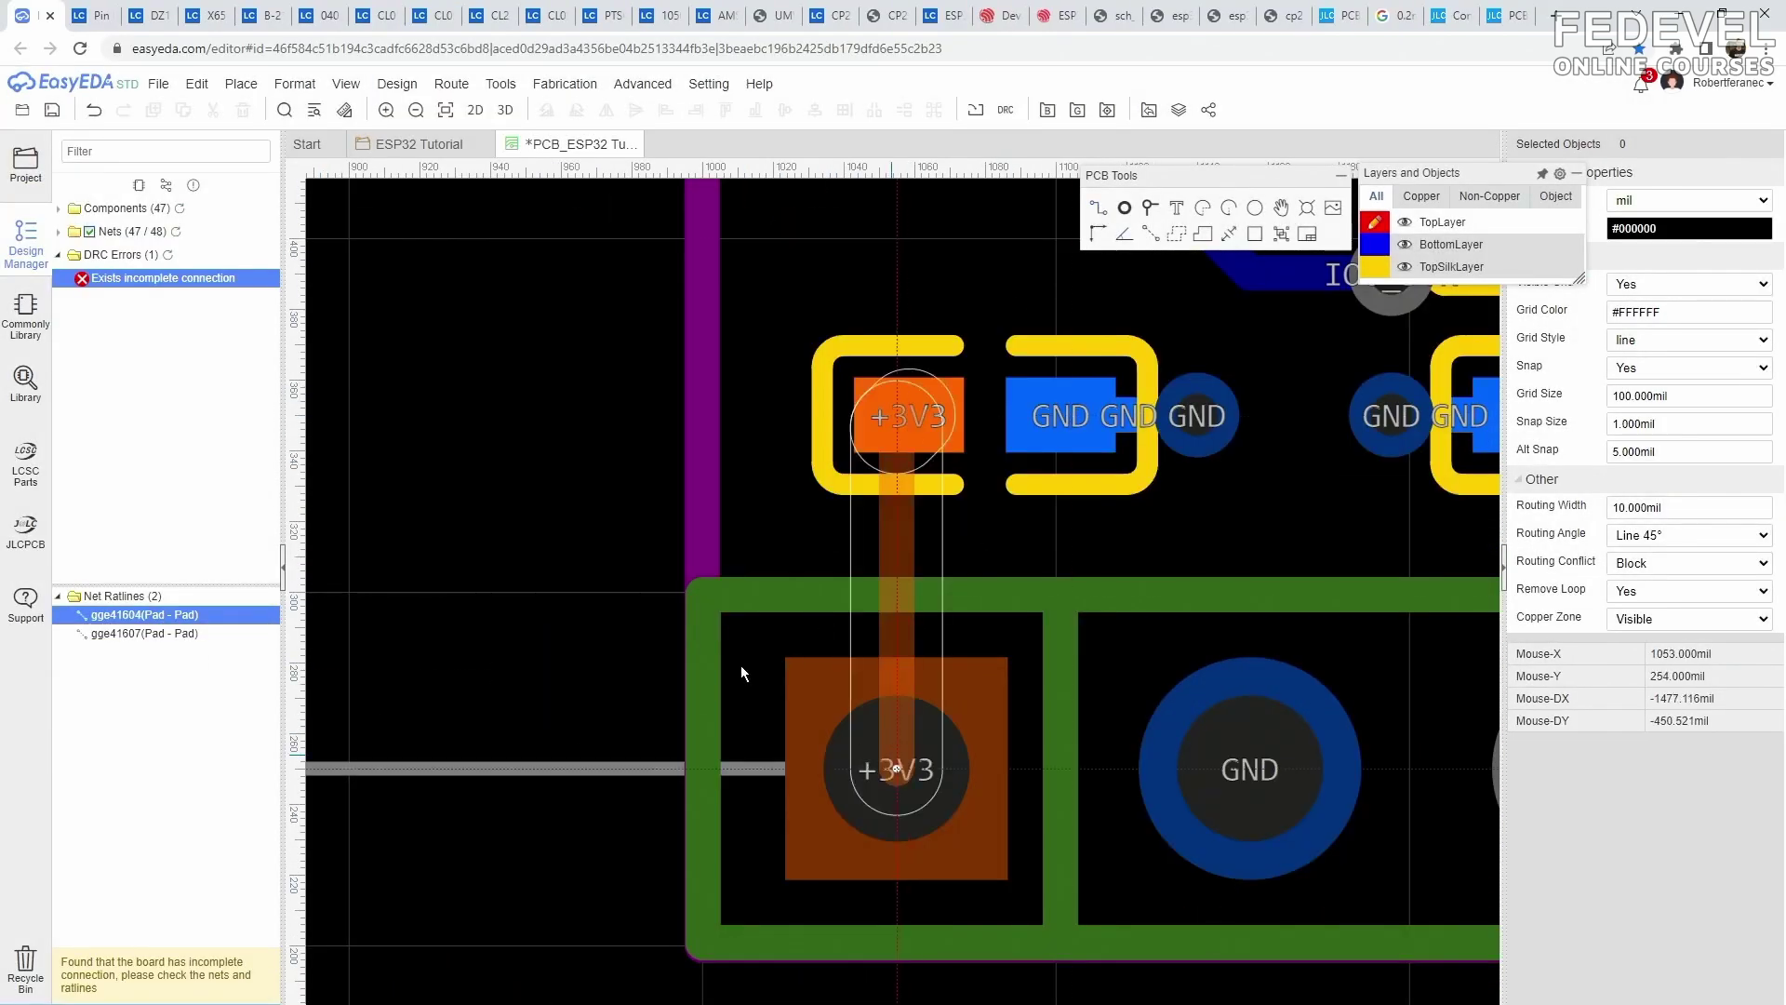
pyautogui.press('k')
pyautogui.click(397, 83)
pyautogui.click(486, 137)
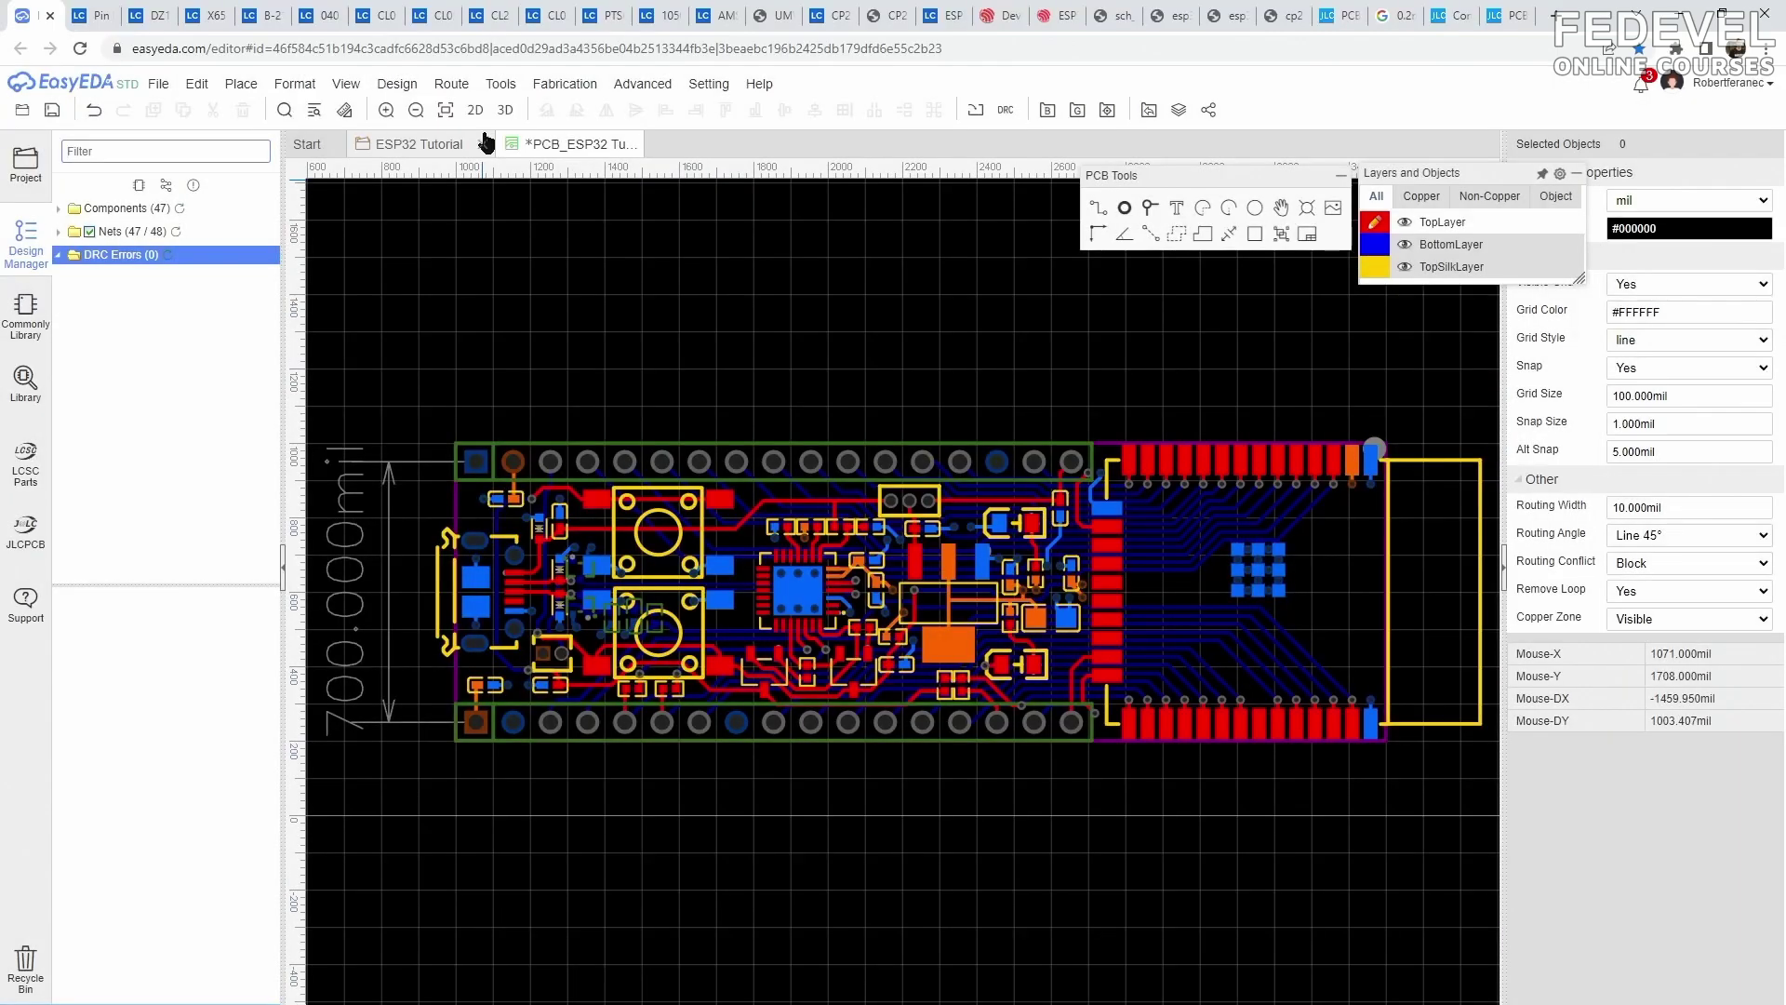
pyautogui.click(52, 110)
# Generate and download the Gerber fabrication files after the design check
pyautogui.click(565, 84)
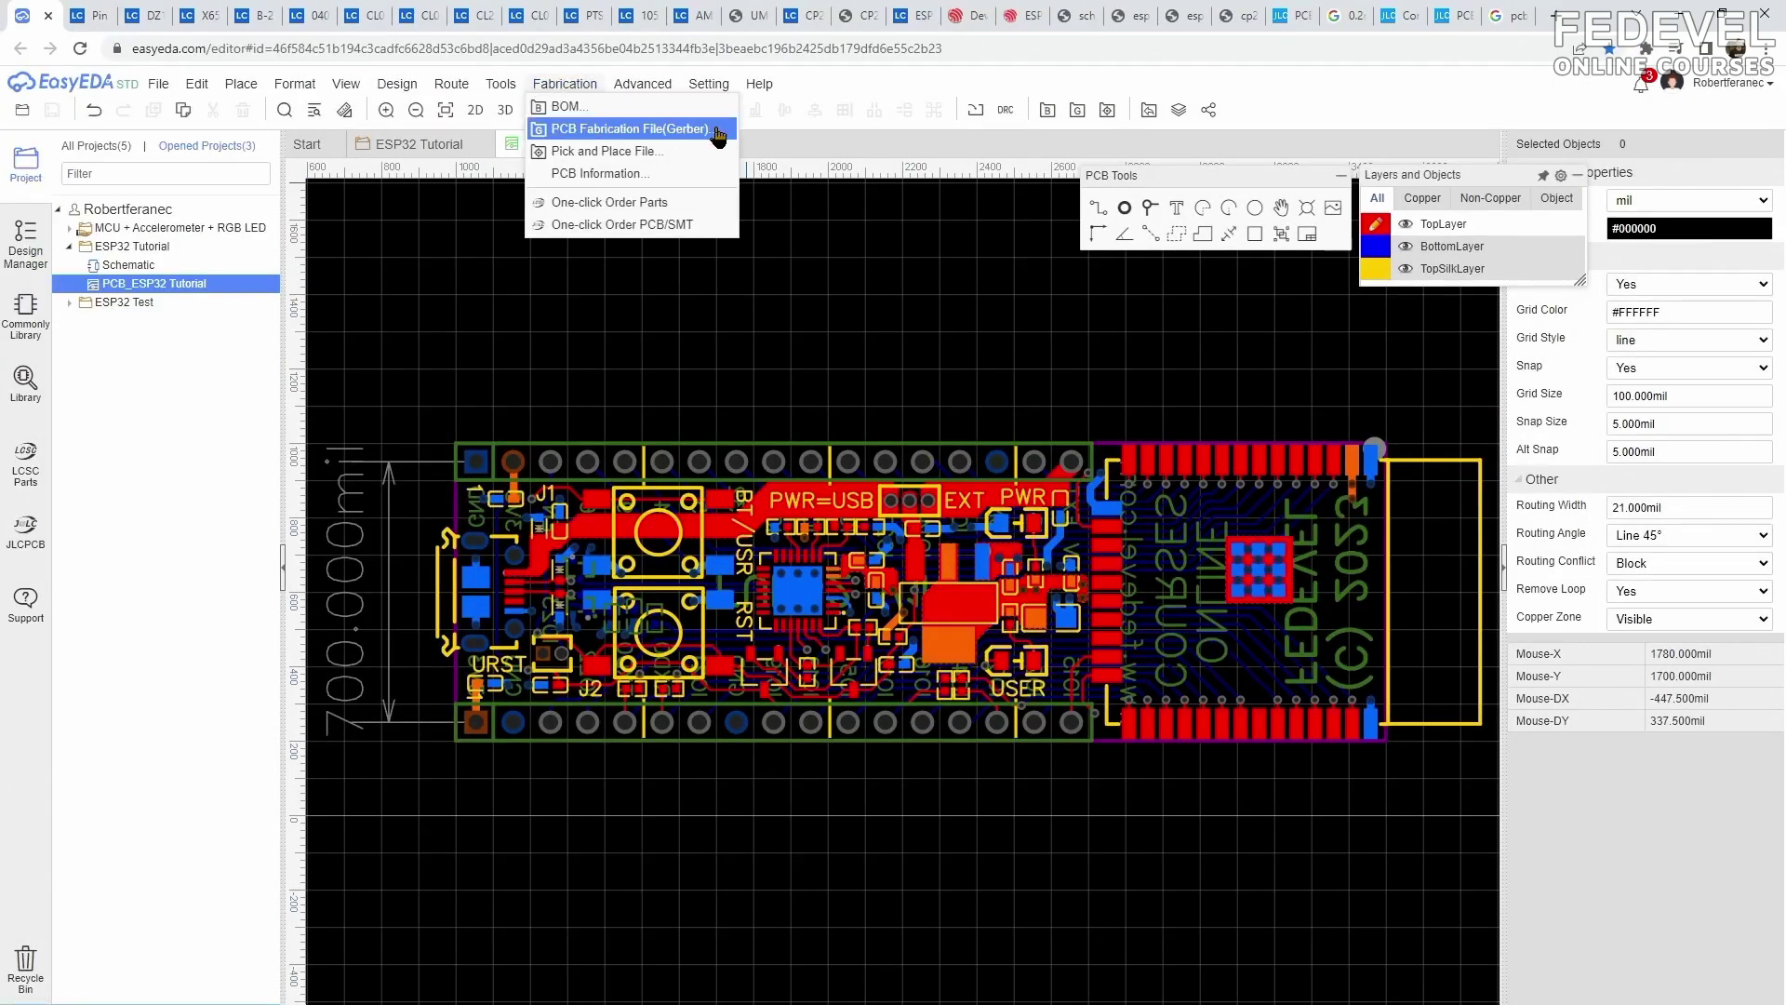
pyautogui.click(651, 128)
pyautogui.click(802, 569)
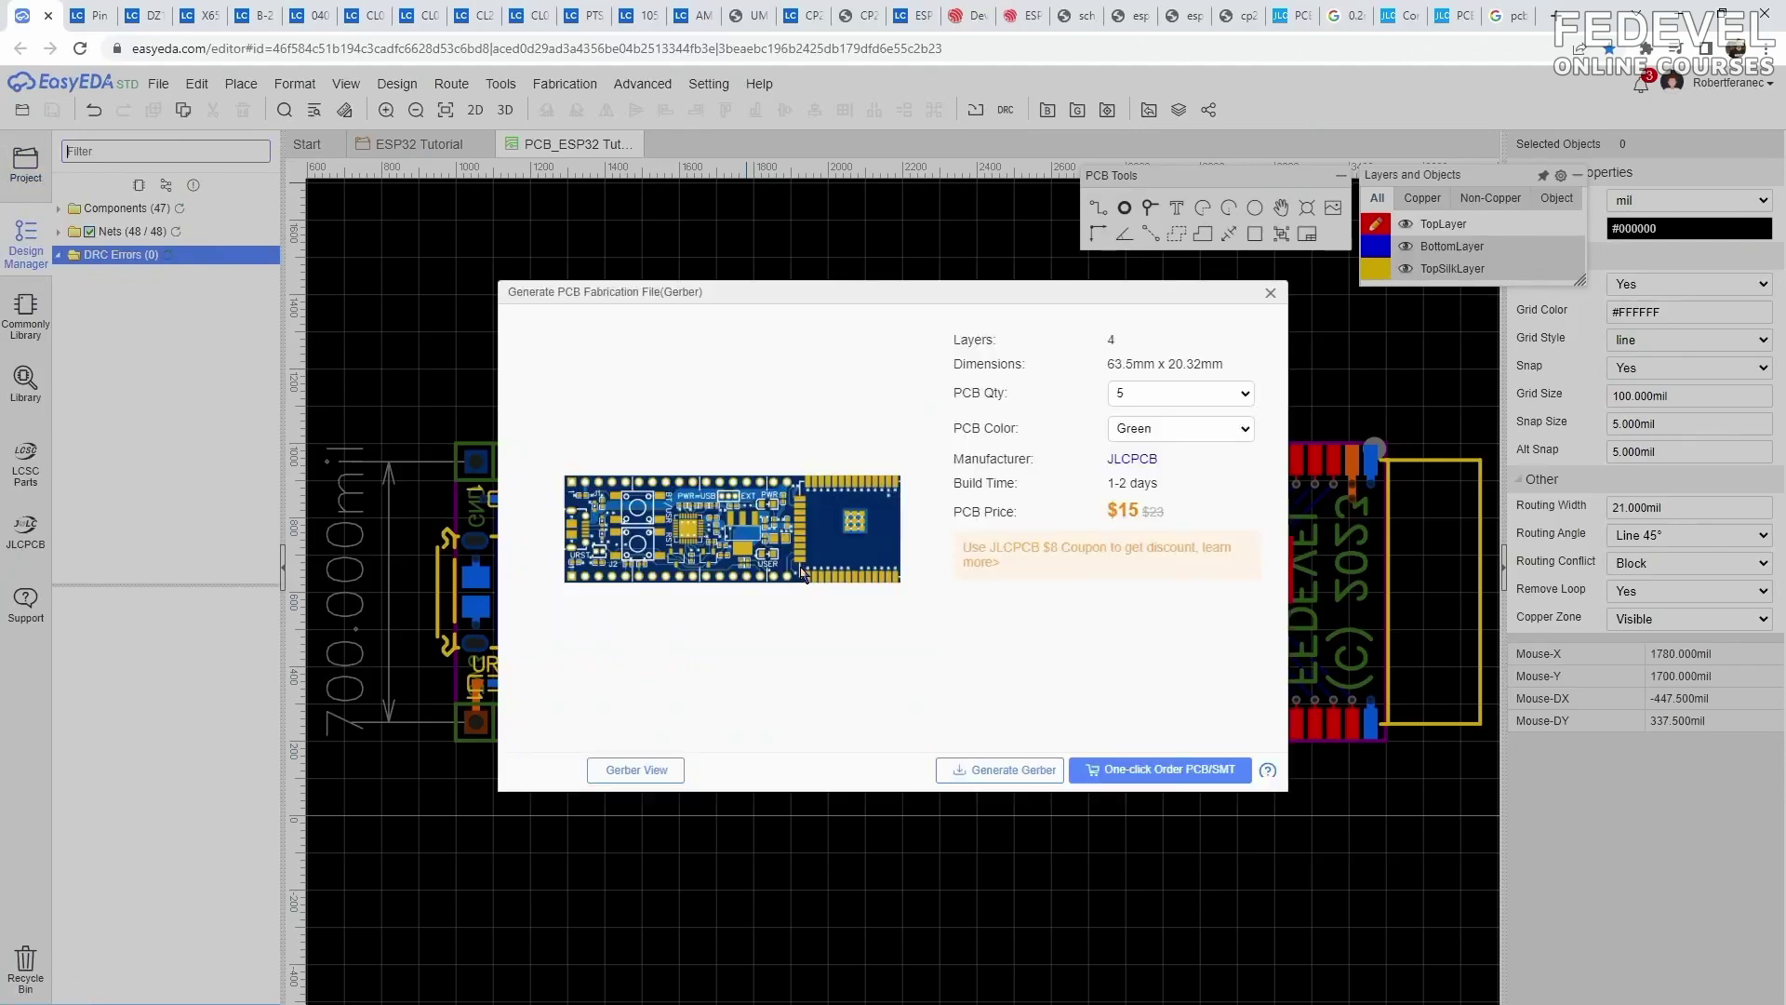
pyautogui.click(992, 772)
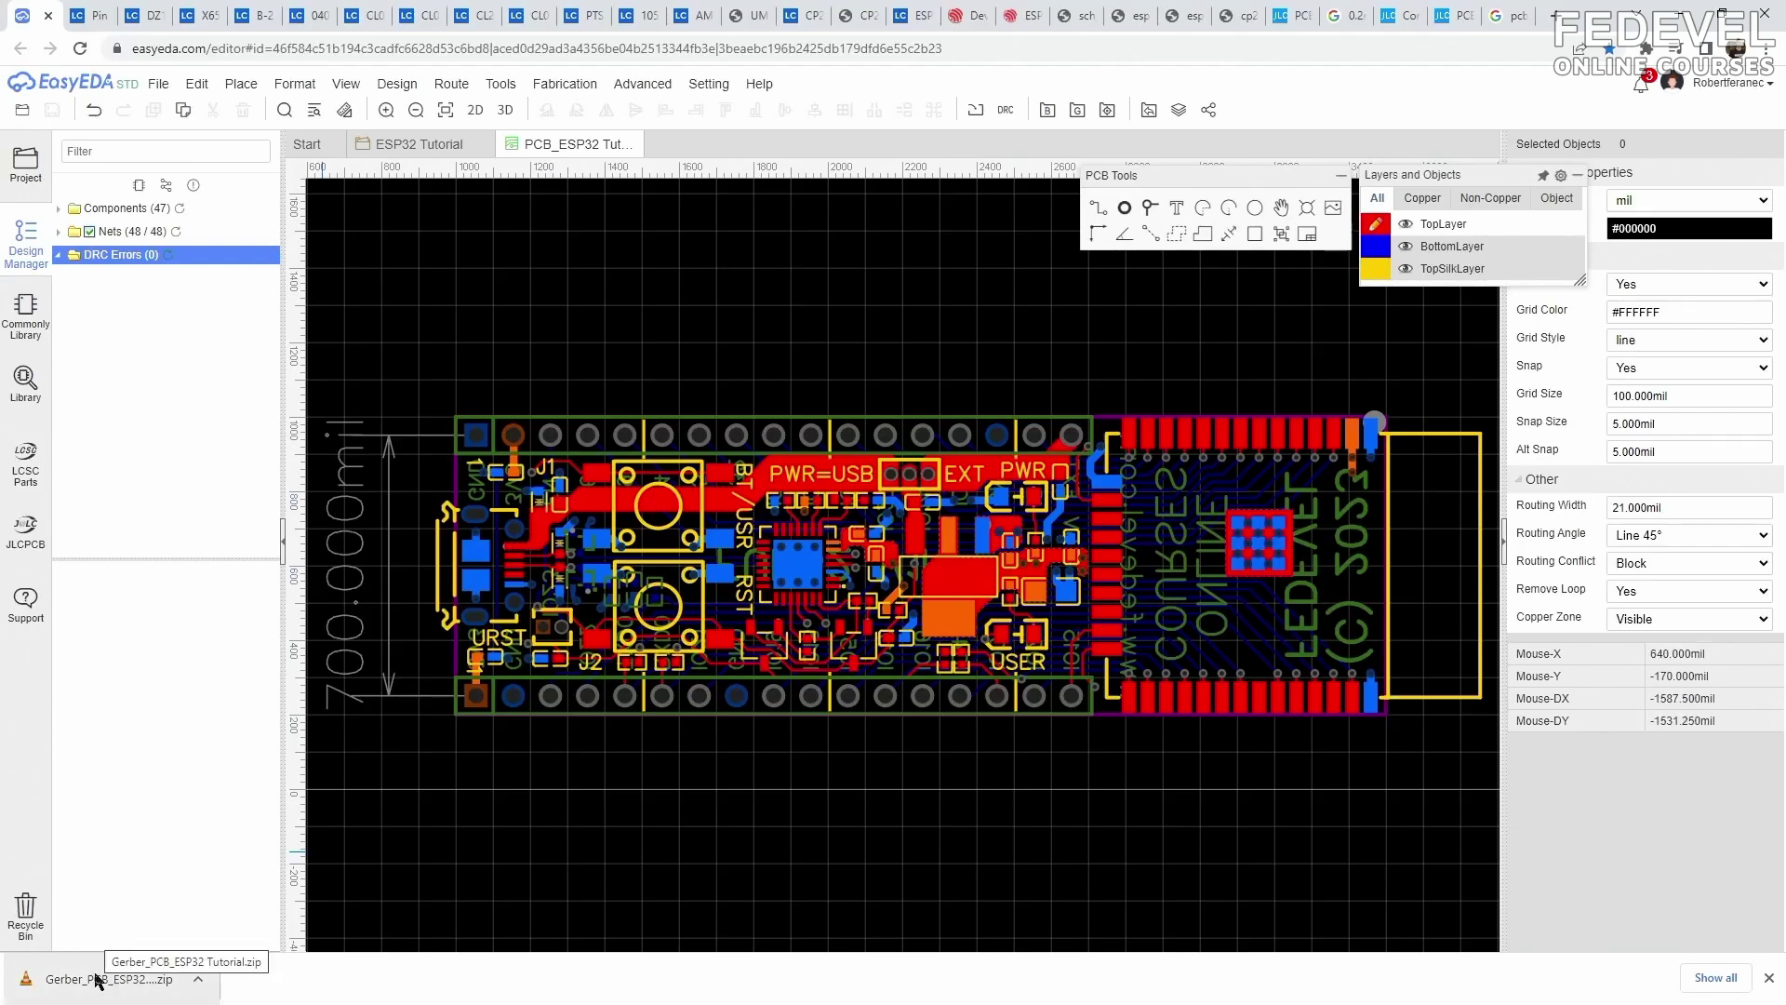
# Export the BOM and auto-fit columns A through J in the spreadsheet
pyautogui.click(554, 86)
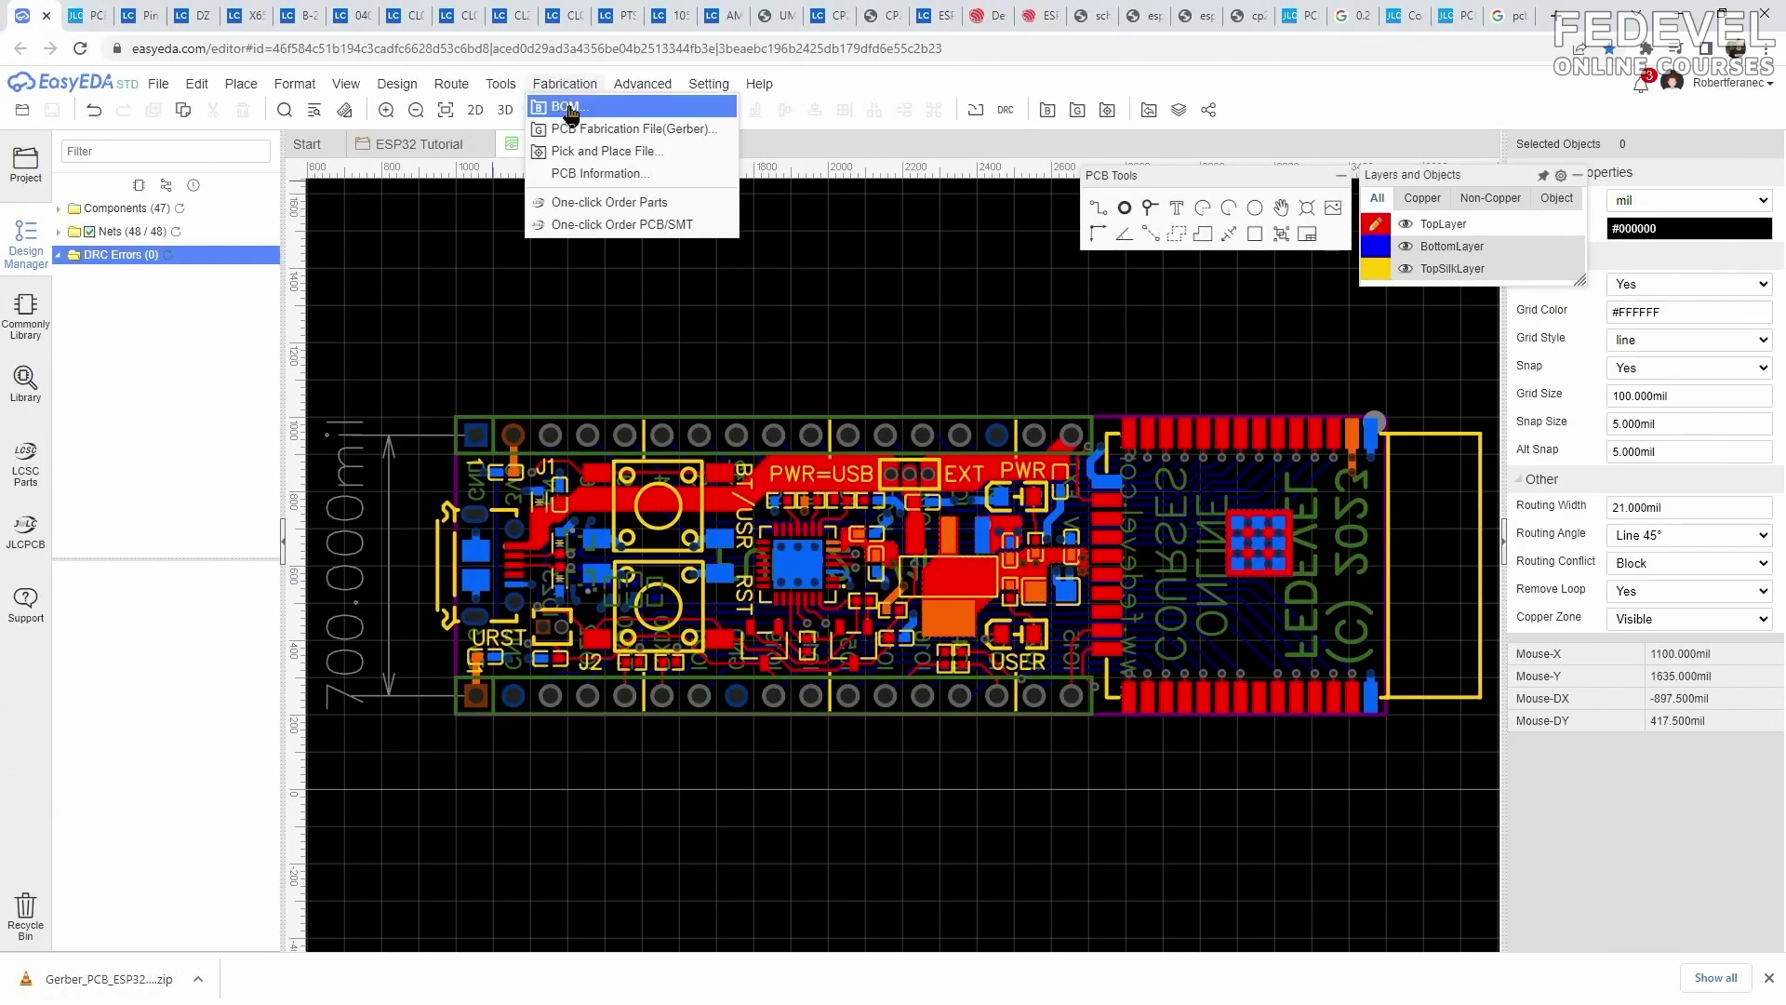
pyautogui.click(568, 108)
pyautogui.click(974, 713)
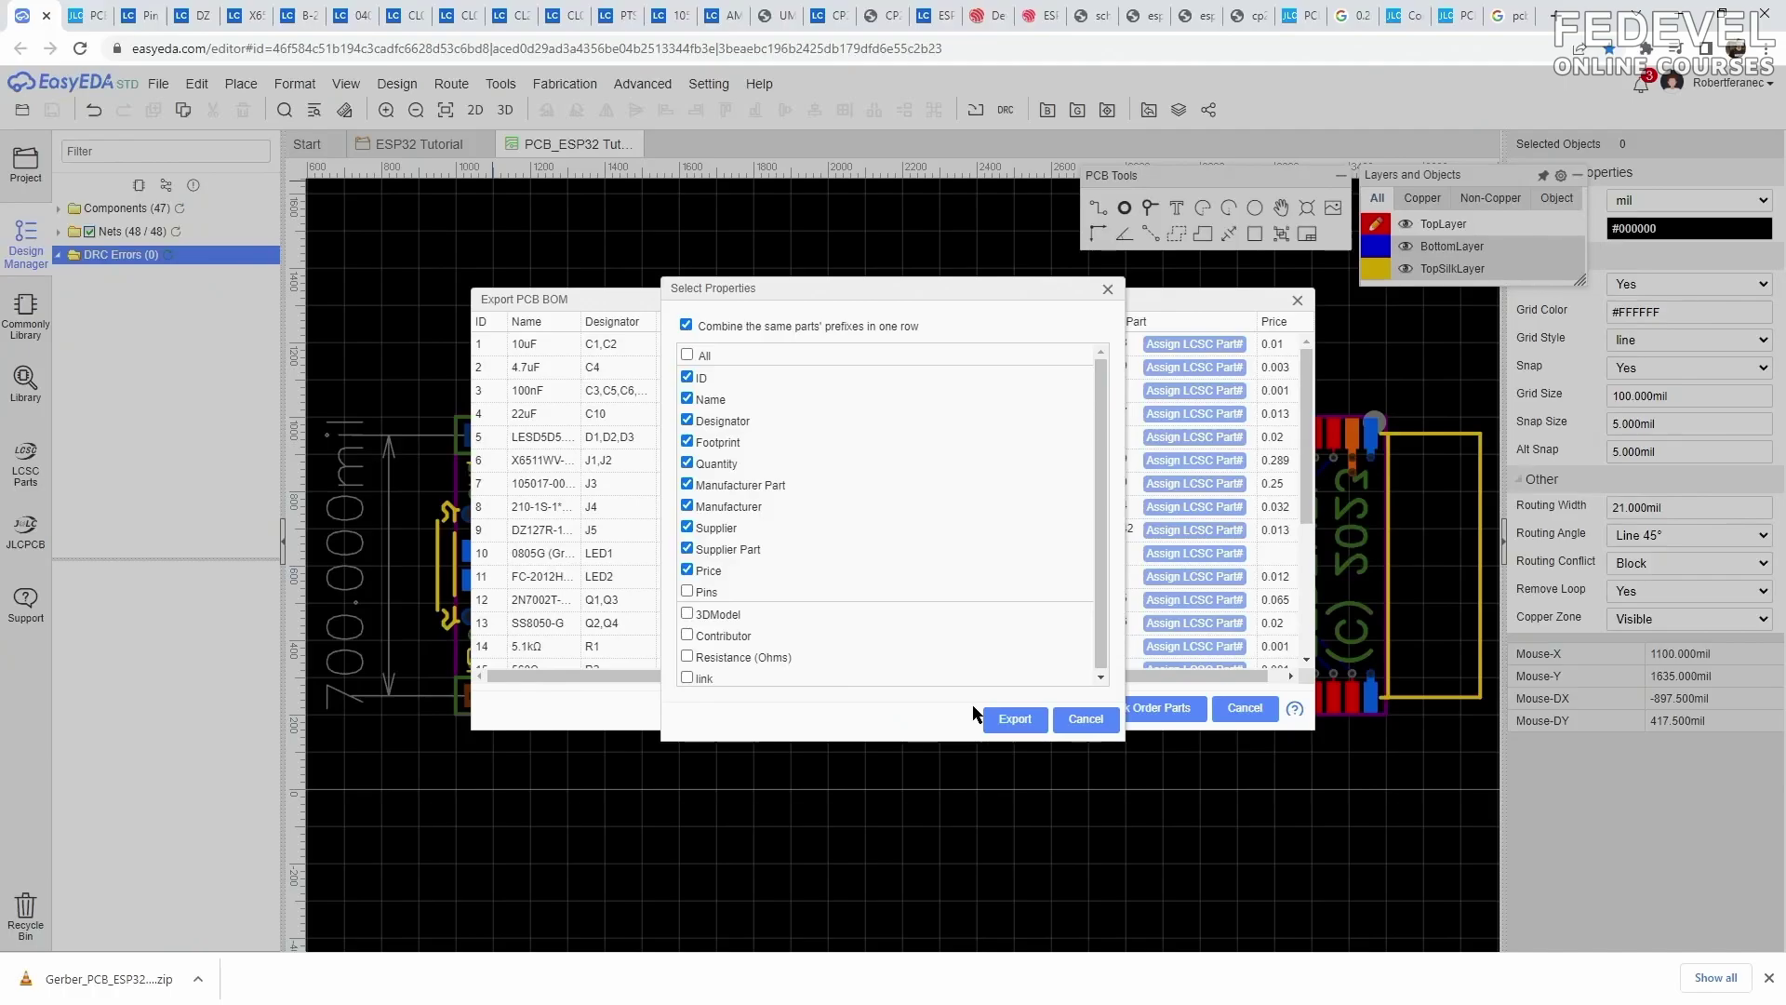
pyautogui.click(1016, 719)
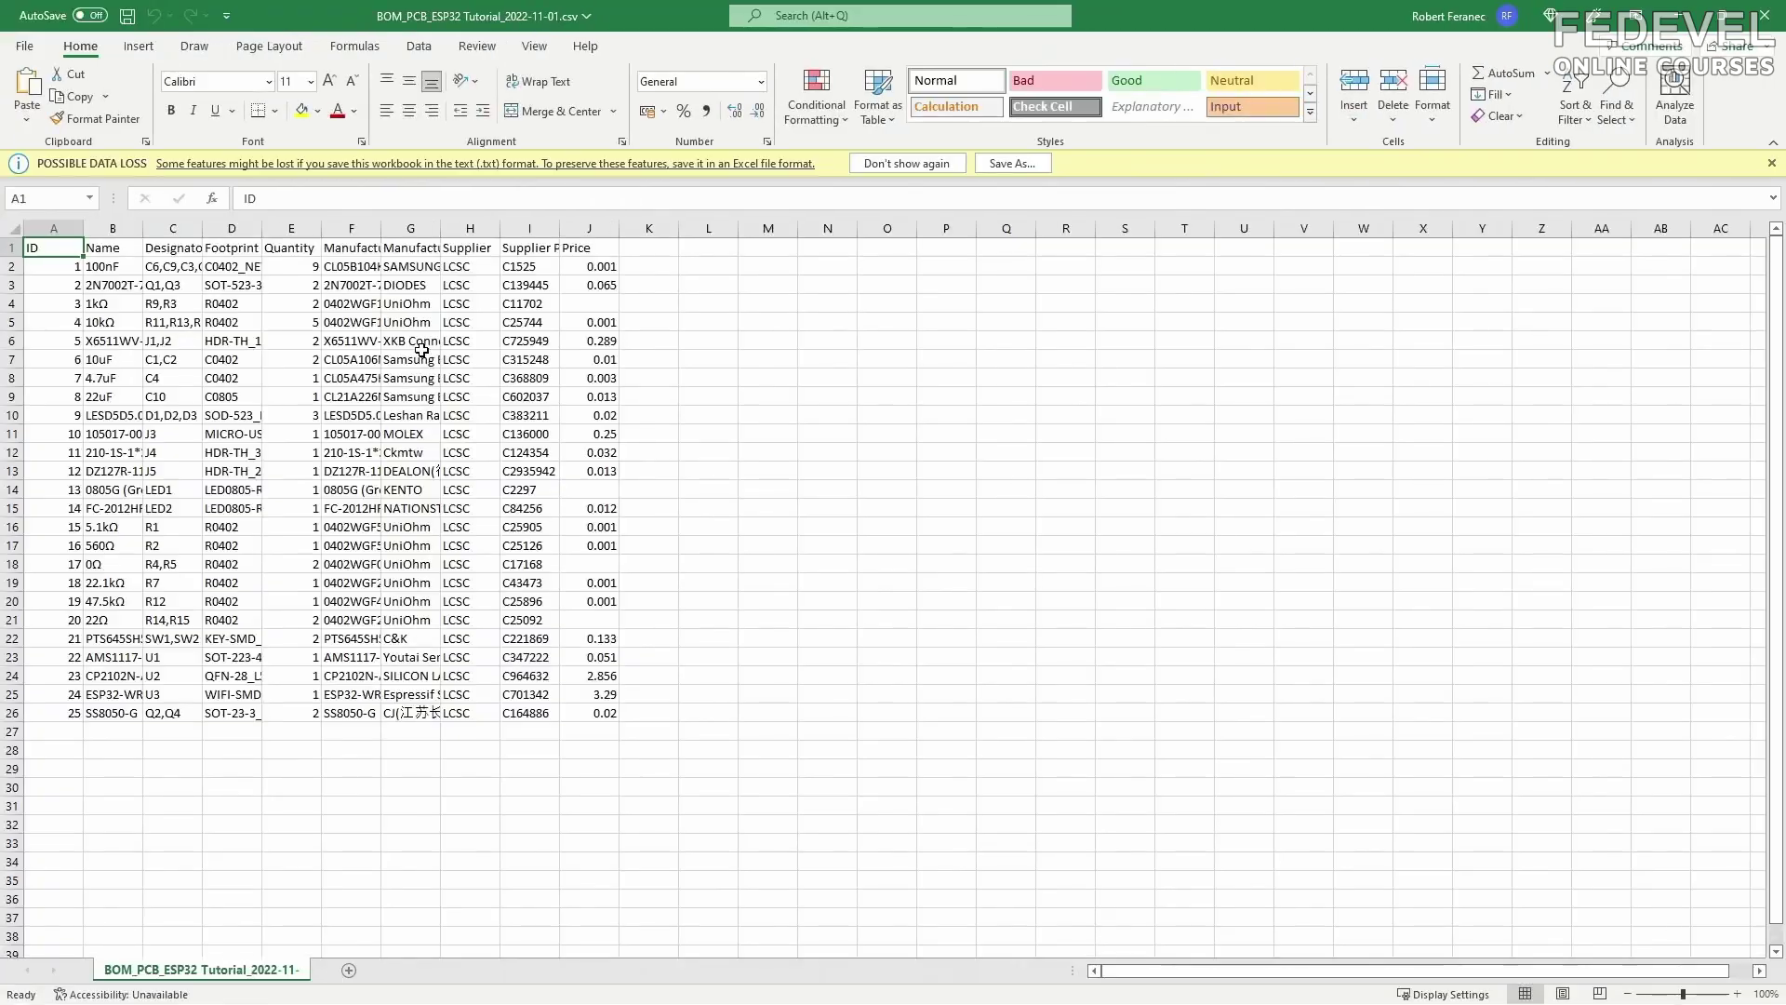
pyautogui.click(66, 226)
pyautogui.keyDown('shift'); pyautogui.click(580, 226); pyautogui.keyUp('shift')
pyautogui.doubleClick(559, 227)
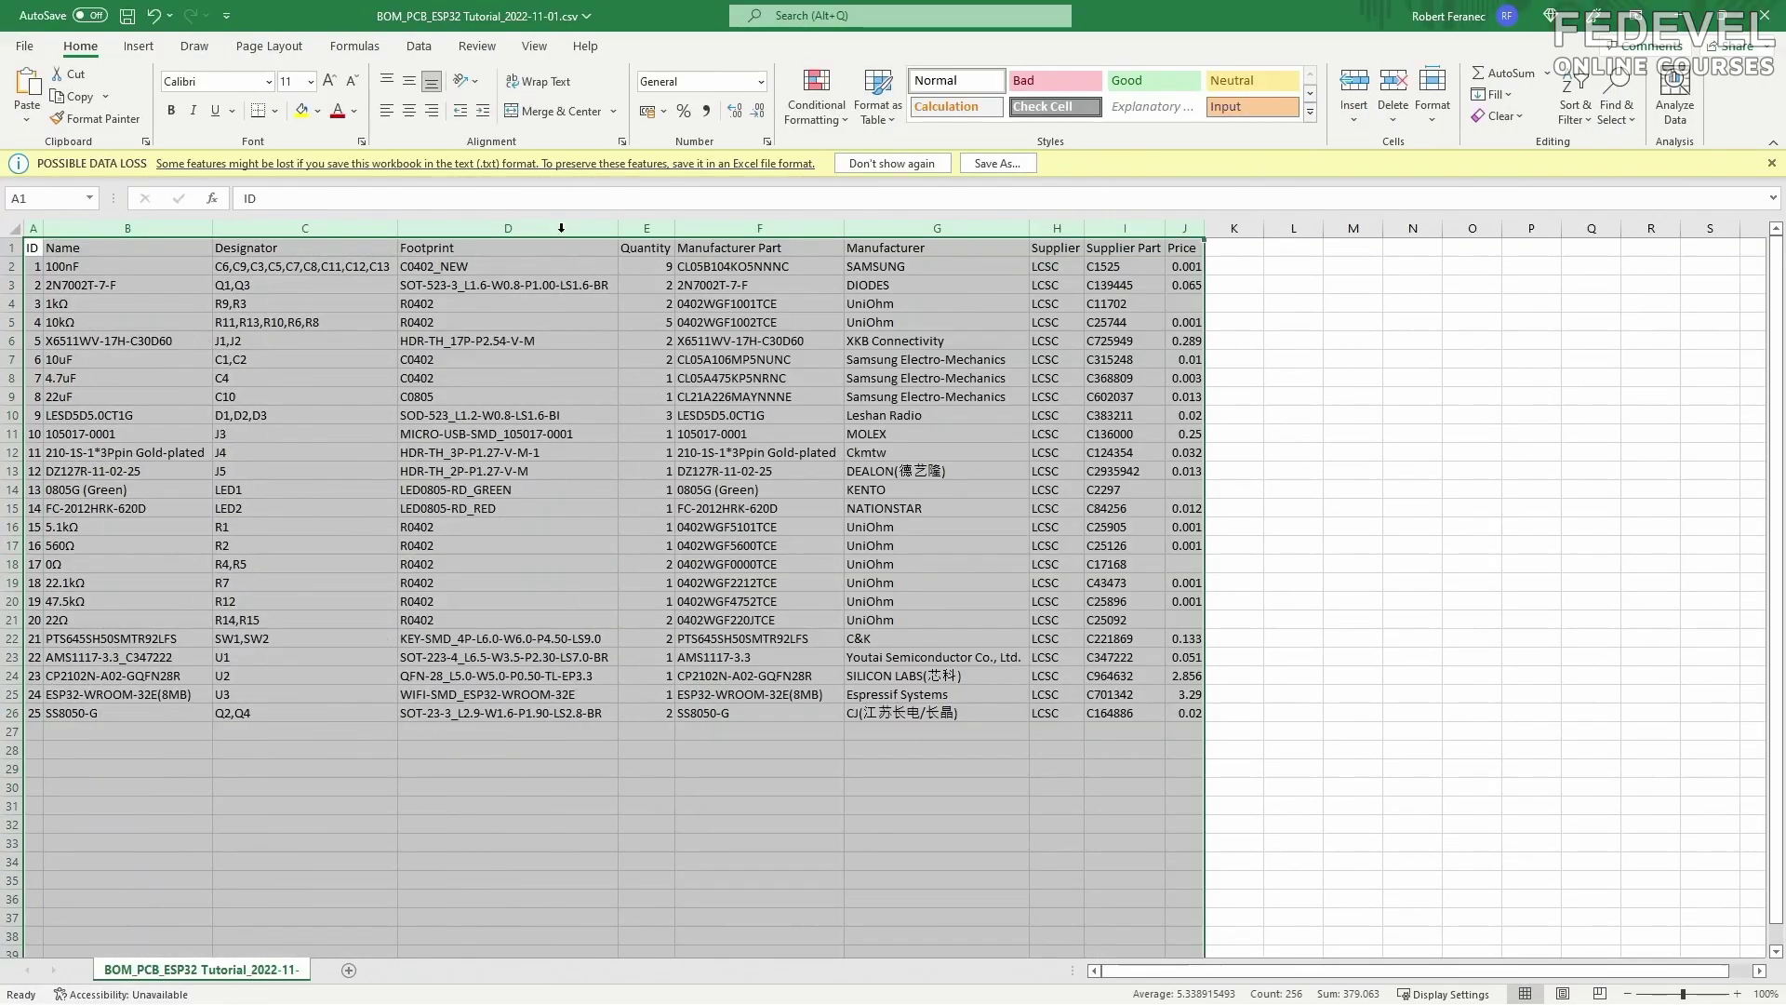
pyautogui.click(1244, 248)
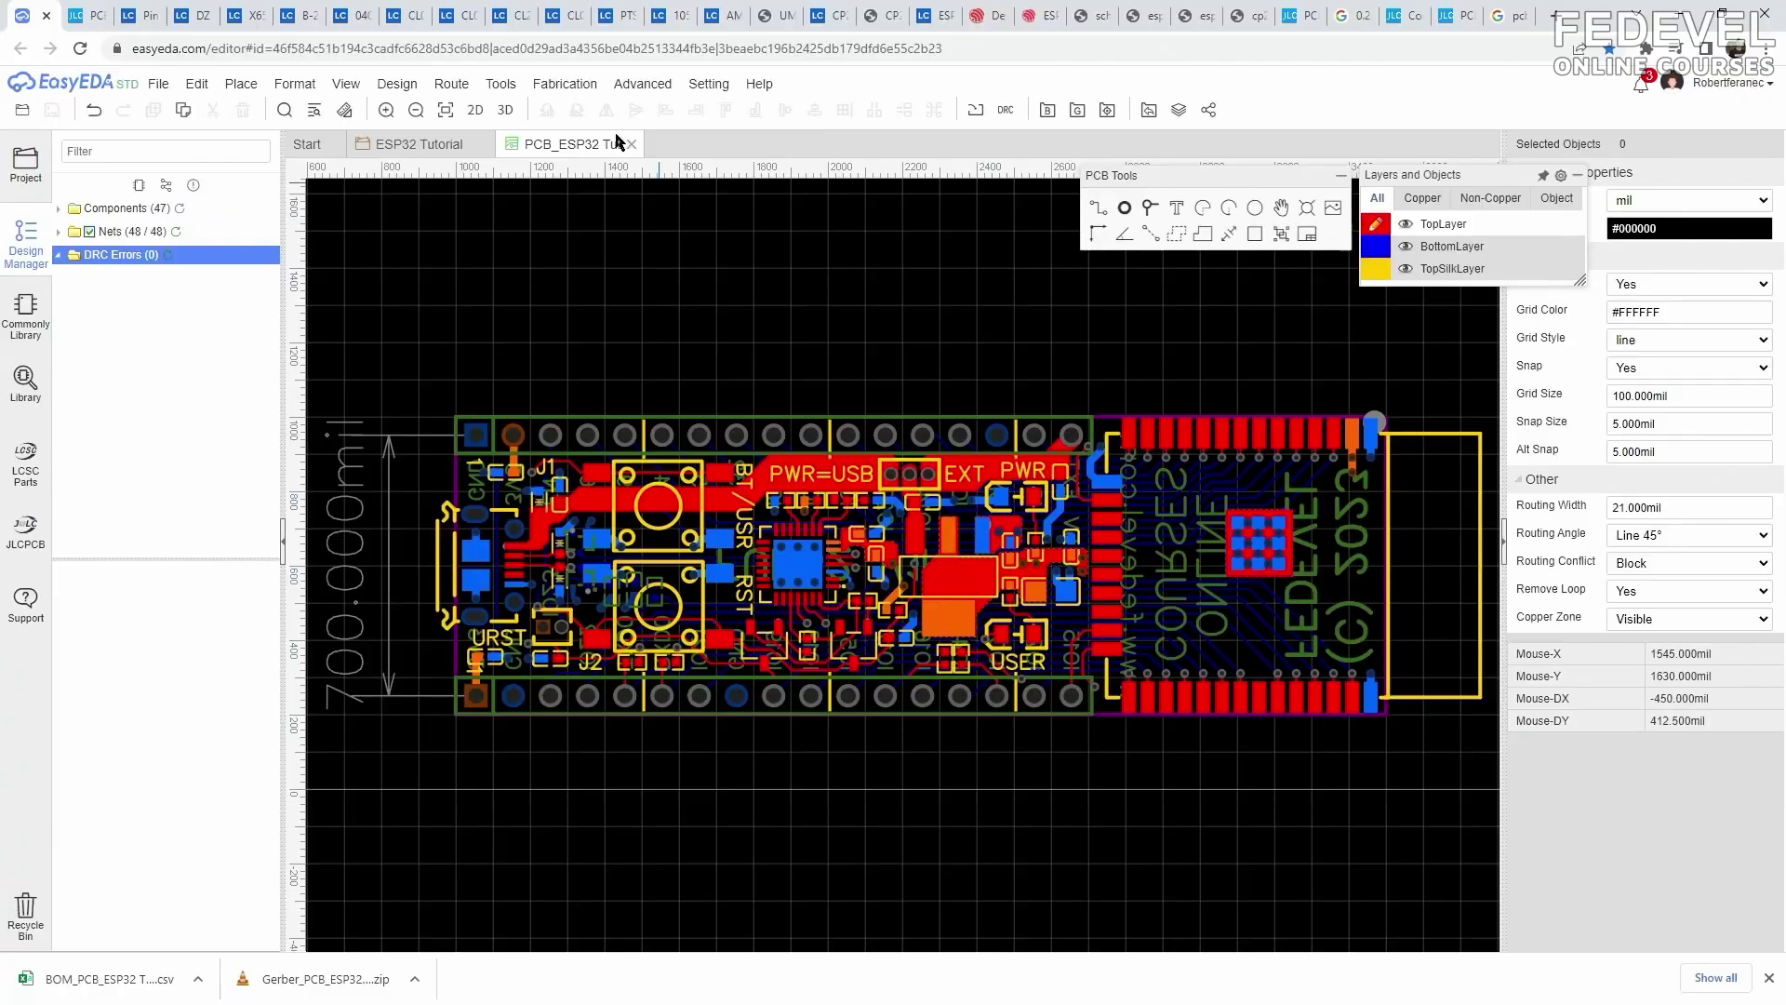
# Export the pick-and-place file
pyautogui.click(565, 84)
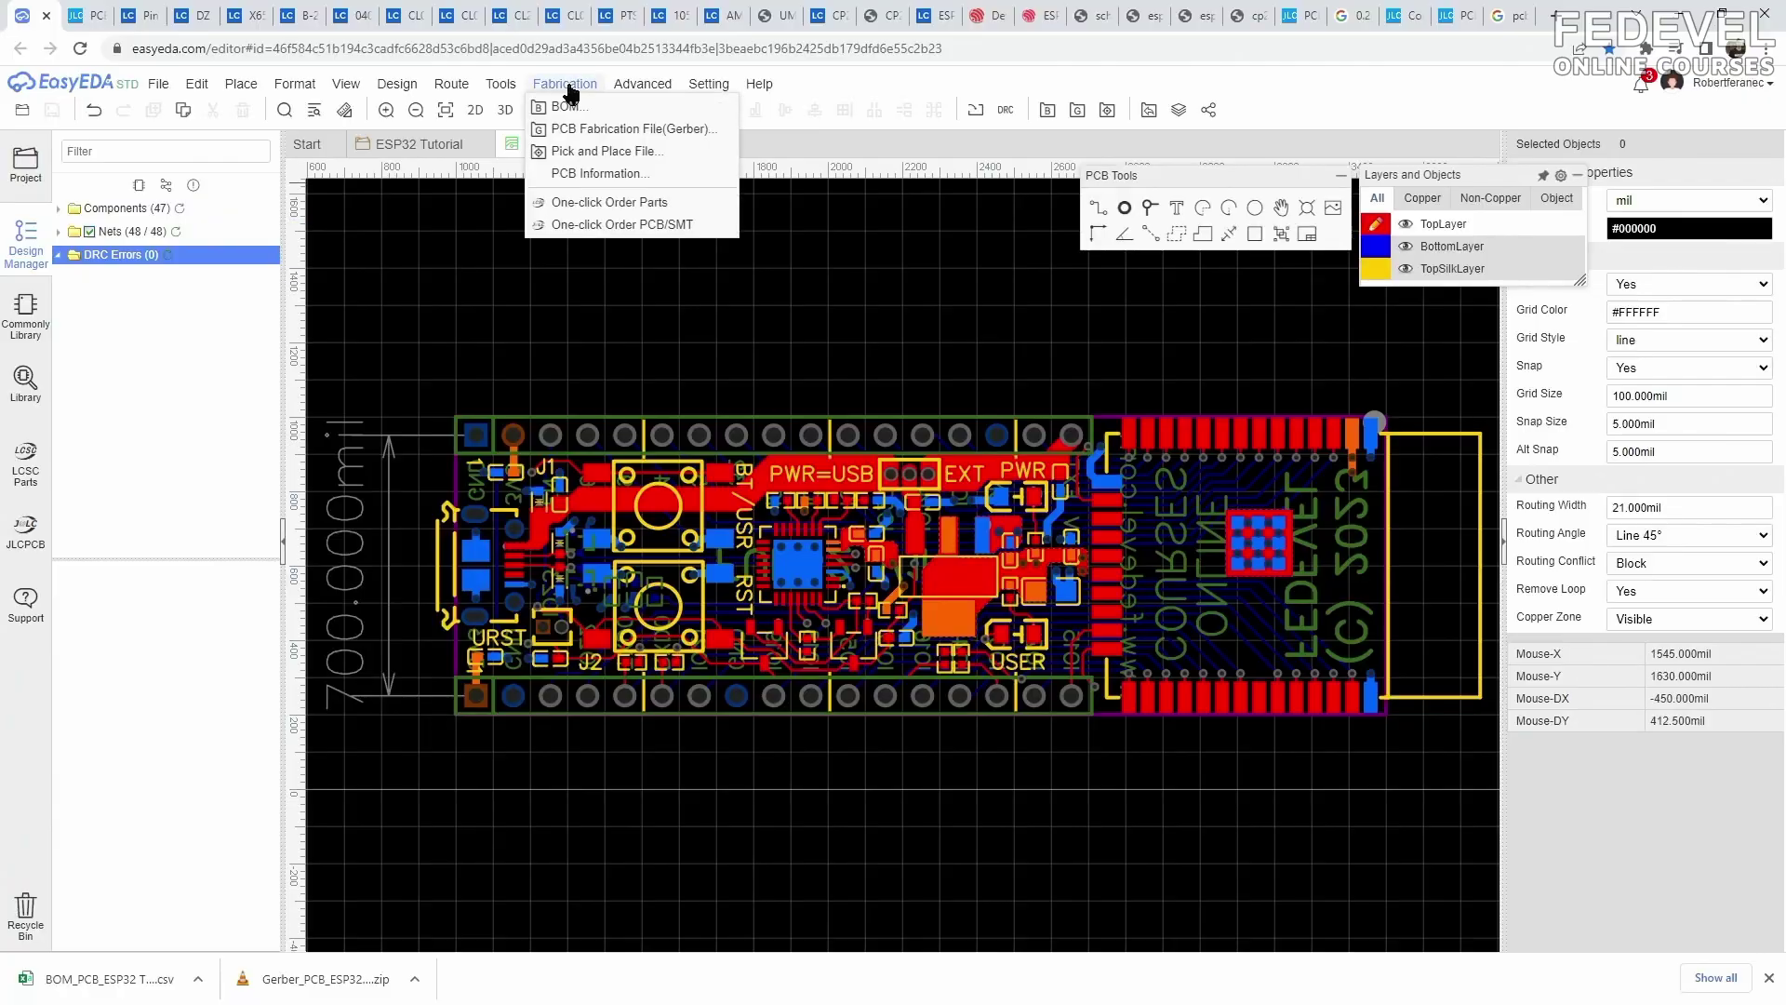
pyautogui.click(688, 154)
pyautogui.click(949, 571)
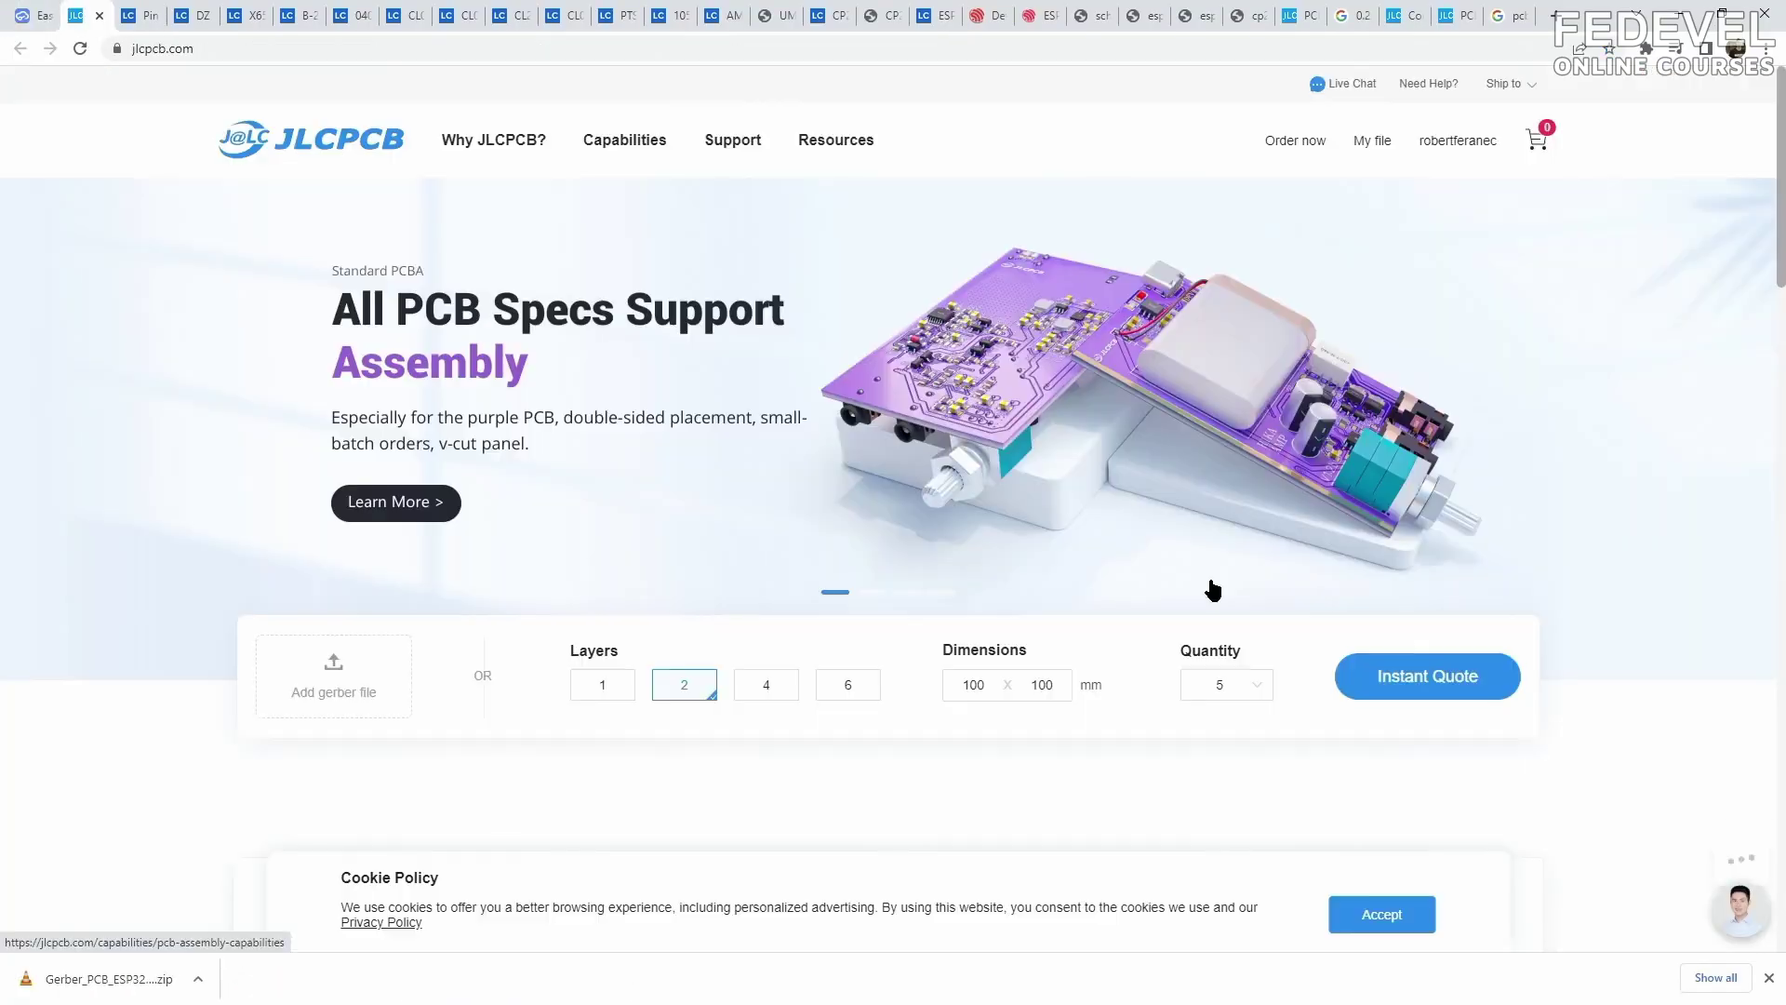
pyautogui.click(1421, 675)
# Upload the Gerber zip to JLCPCB's quote, which detects a 4-layer 63.5×20.32 mm board
pyautogui.click(692, 363)
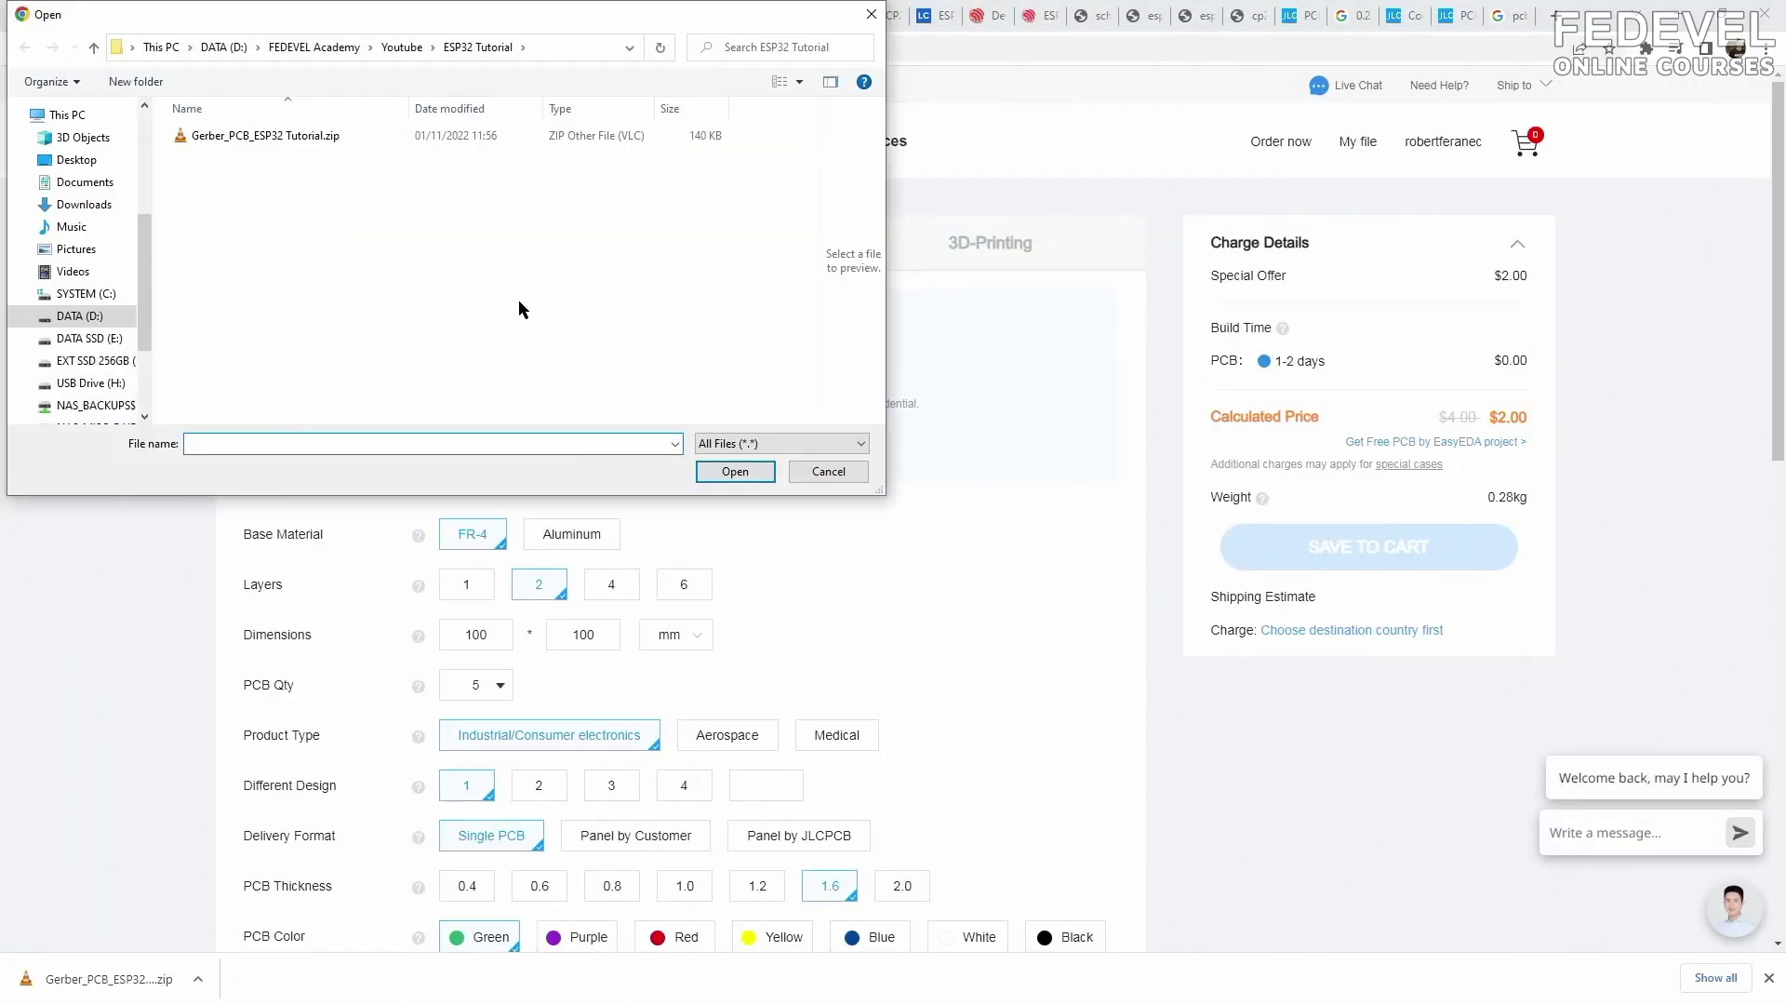
pyautogui.click(261, 135)
pyautogui.click(735, 471)
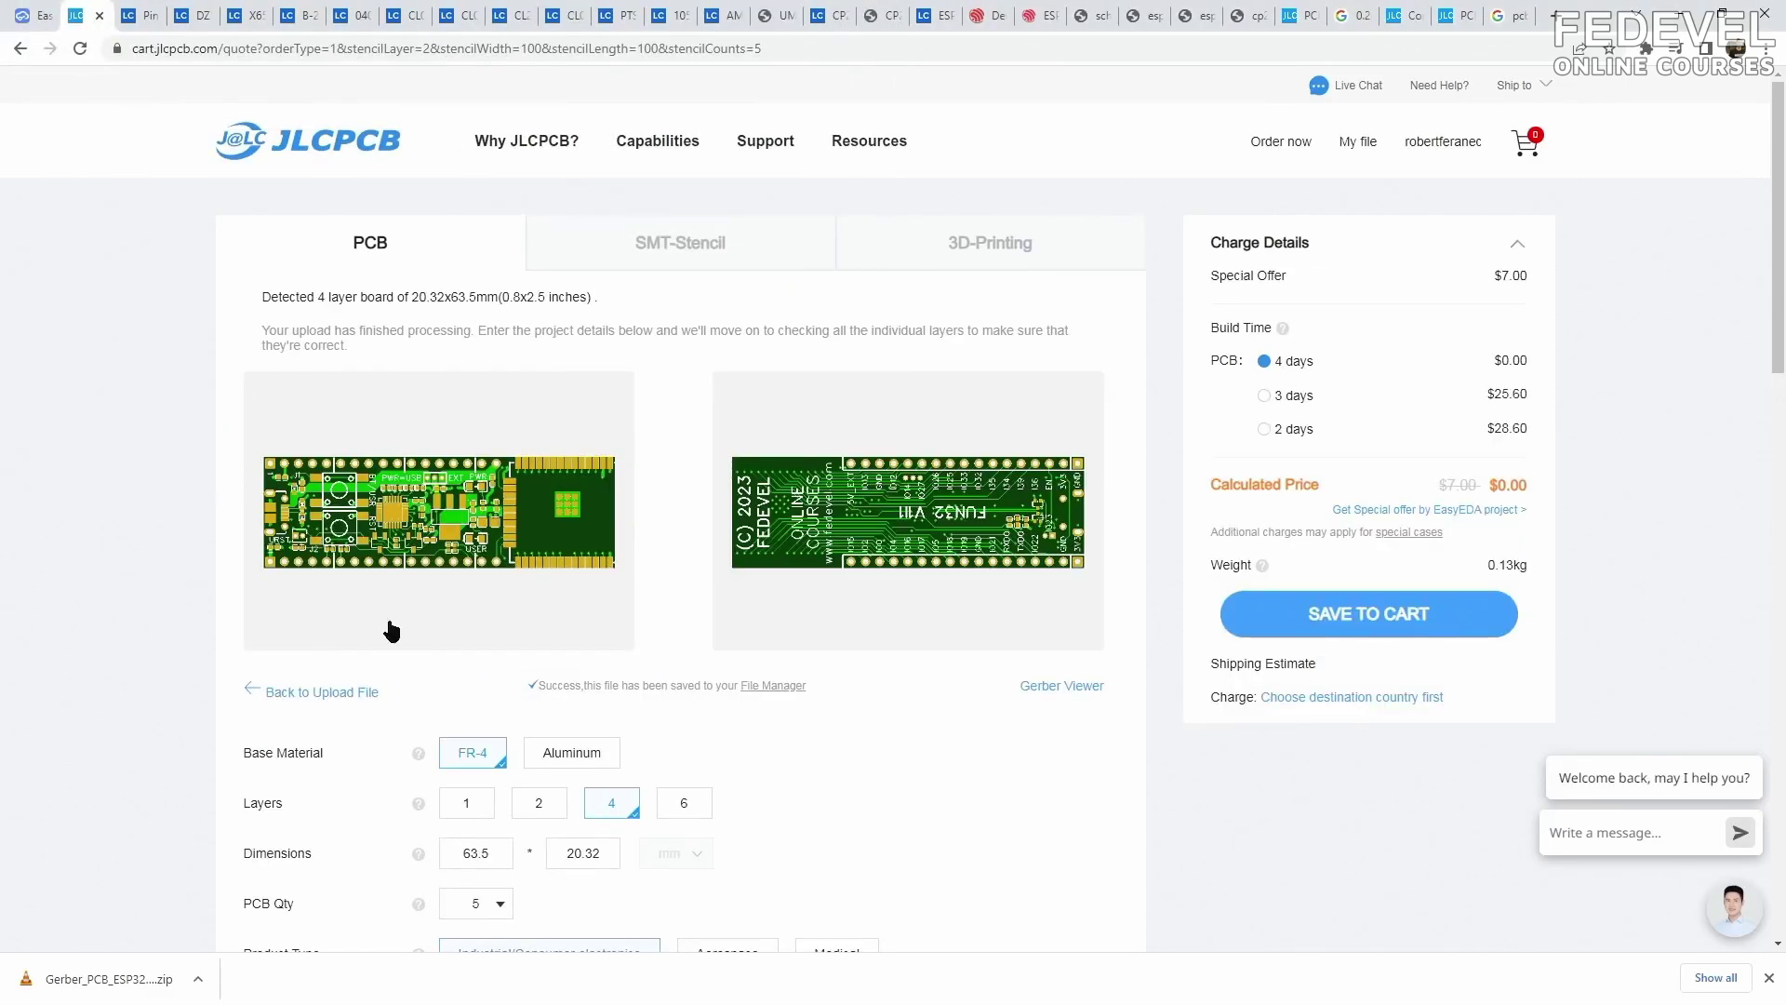
pyautogui.scroll(-4, 151, 462)
pyautogui.scroll(-1, 152, 463)
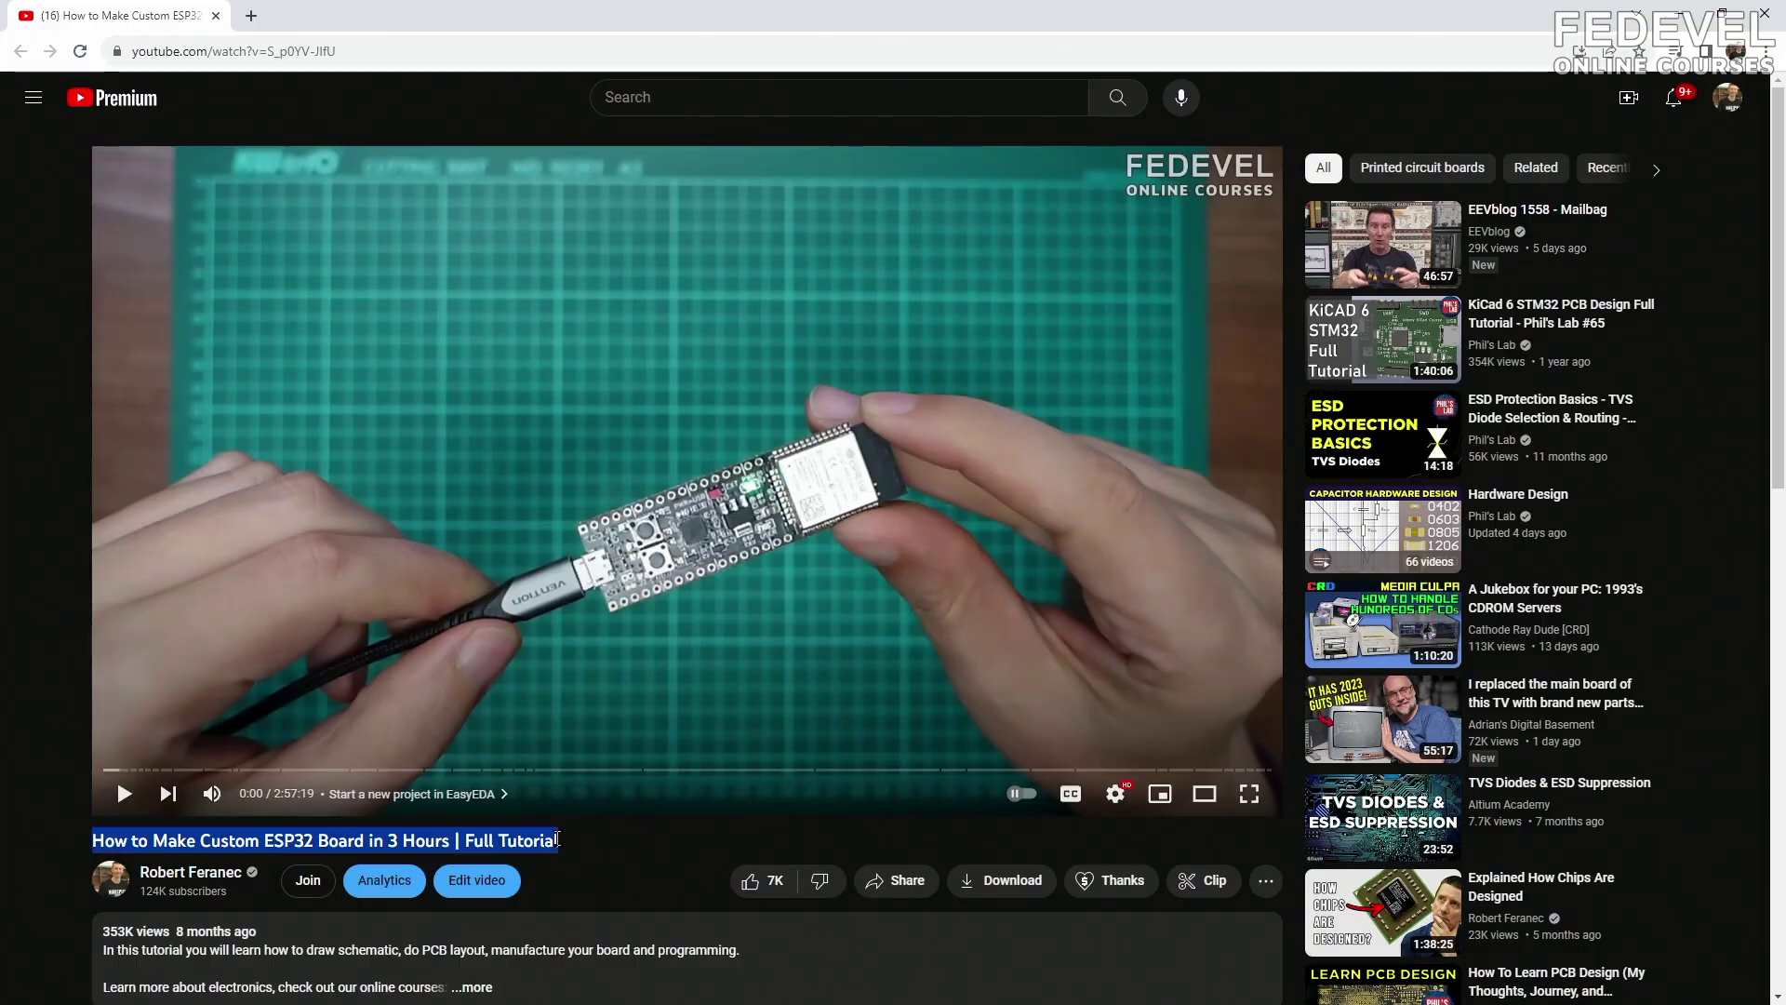
pyautogui.moveTo(367, 840); pyautogui.dragTo(420, 838)
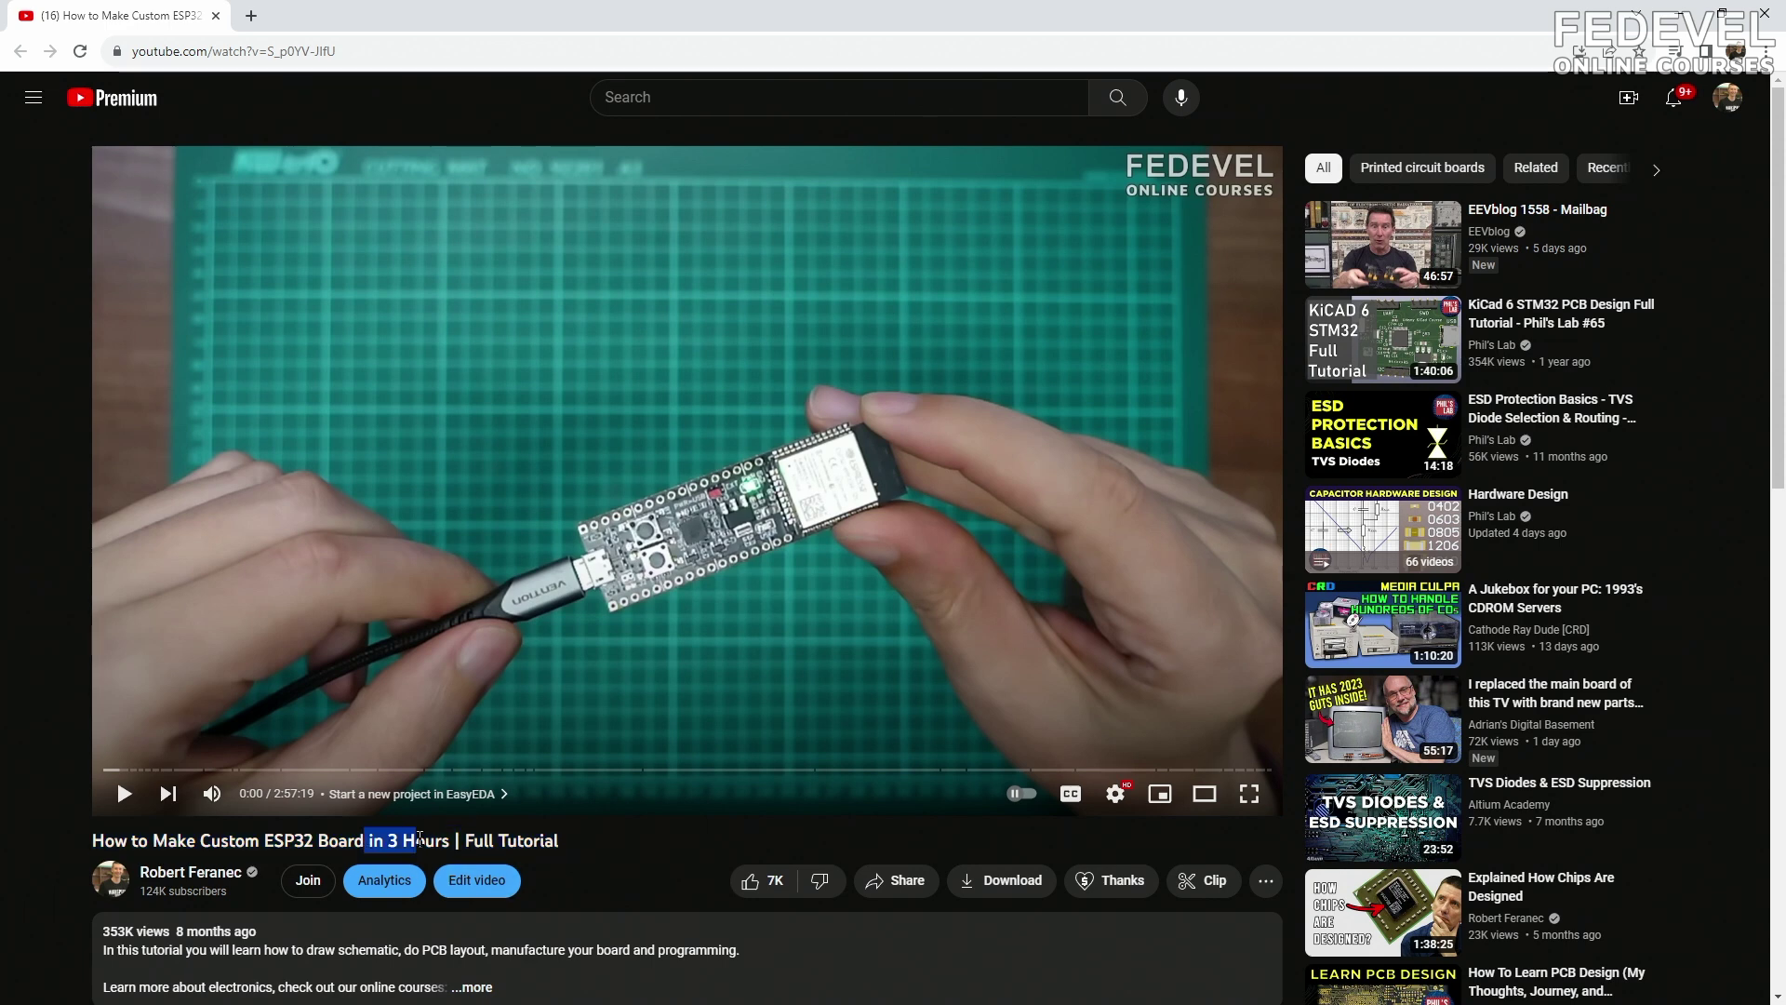
pyautogui.click(468, 847)
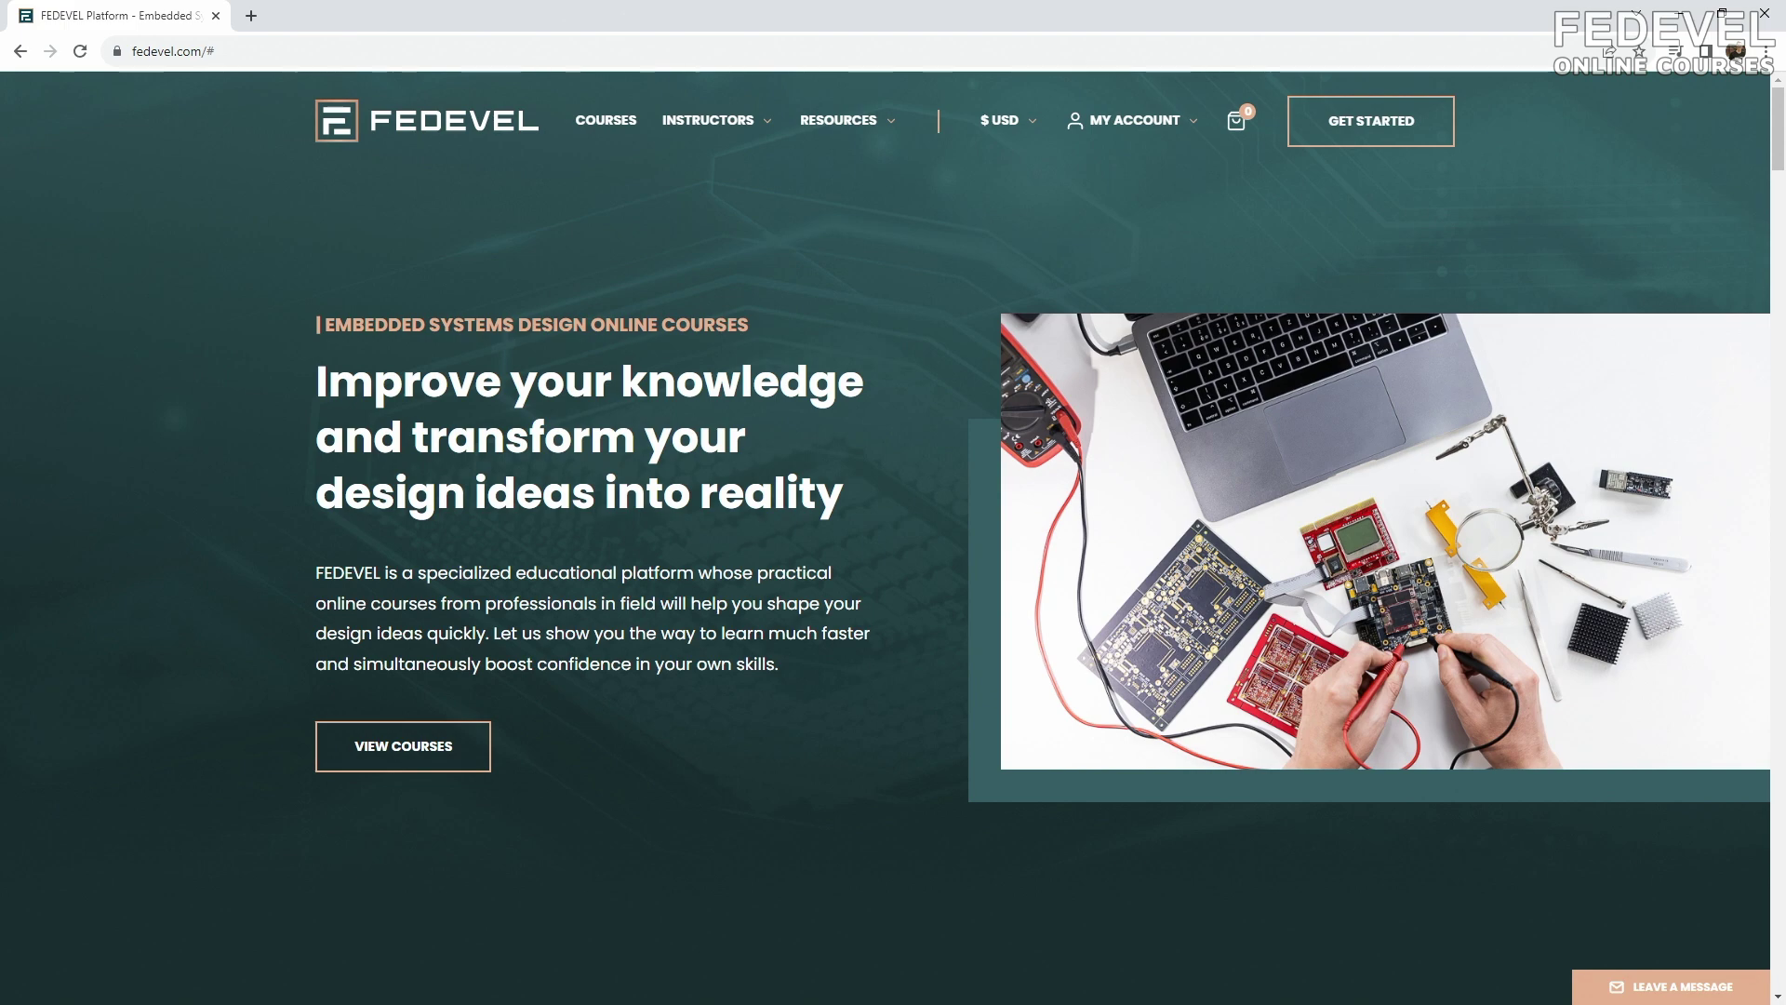
# Open FEDEVEL's COURSES page and scroll through the course bundles and individual courses
pyautogui.click(601, 130)
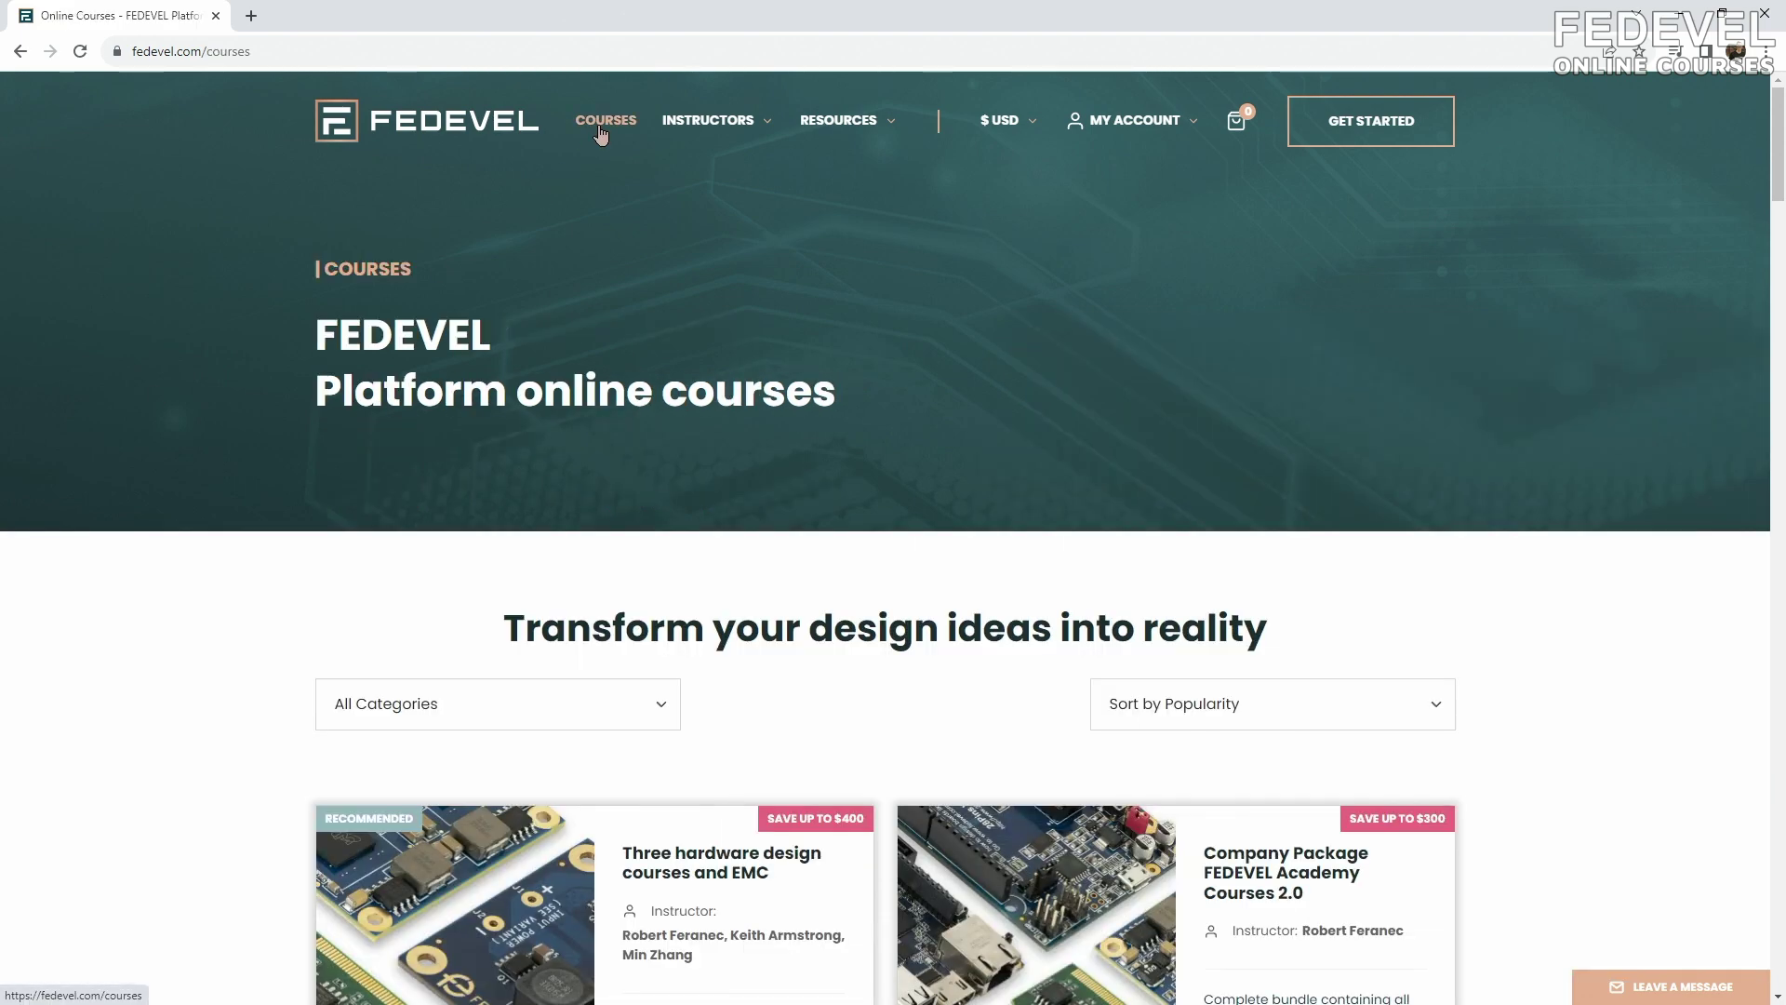
pyautogui.scroll(-10, 199, 383)
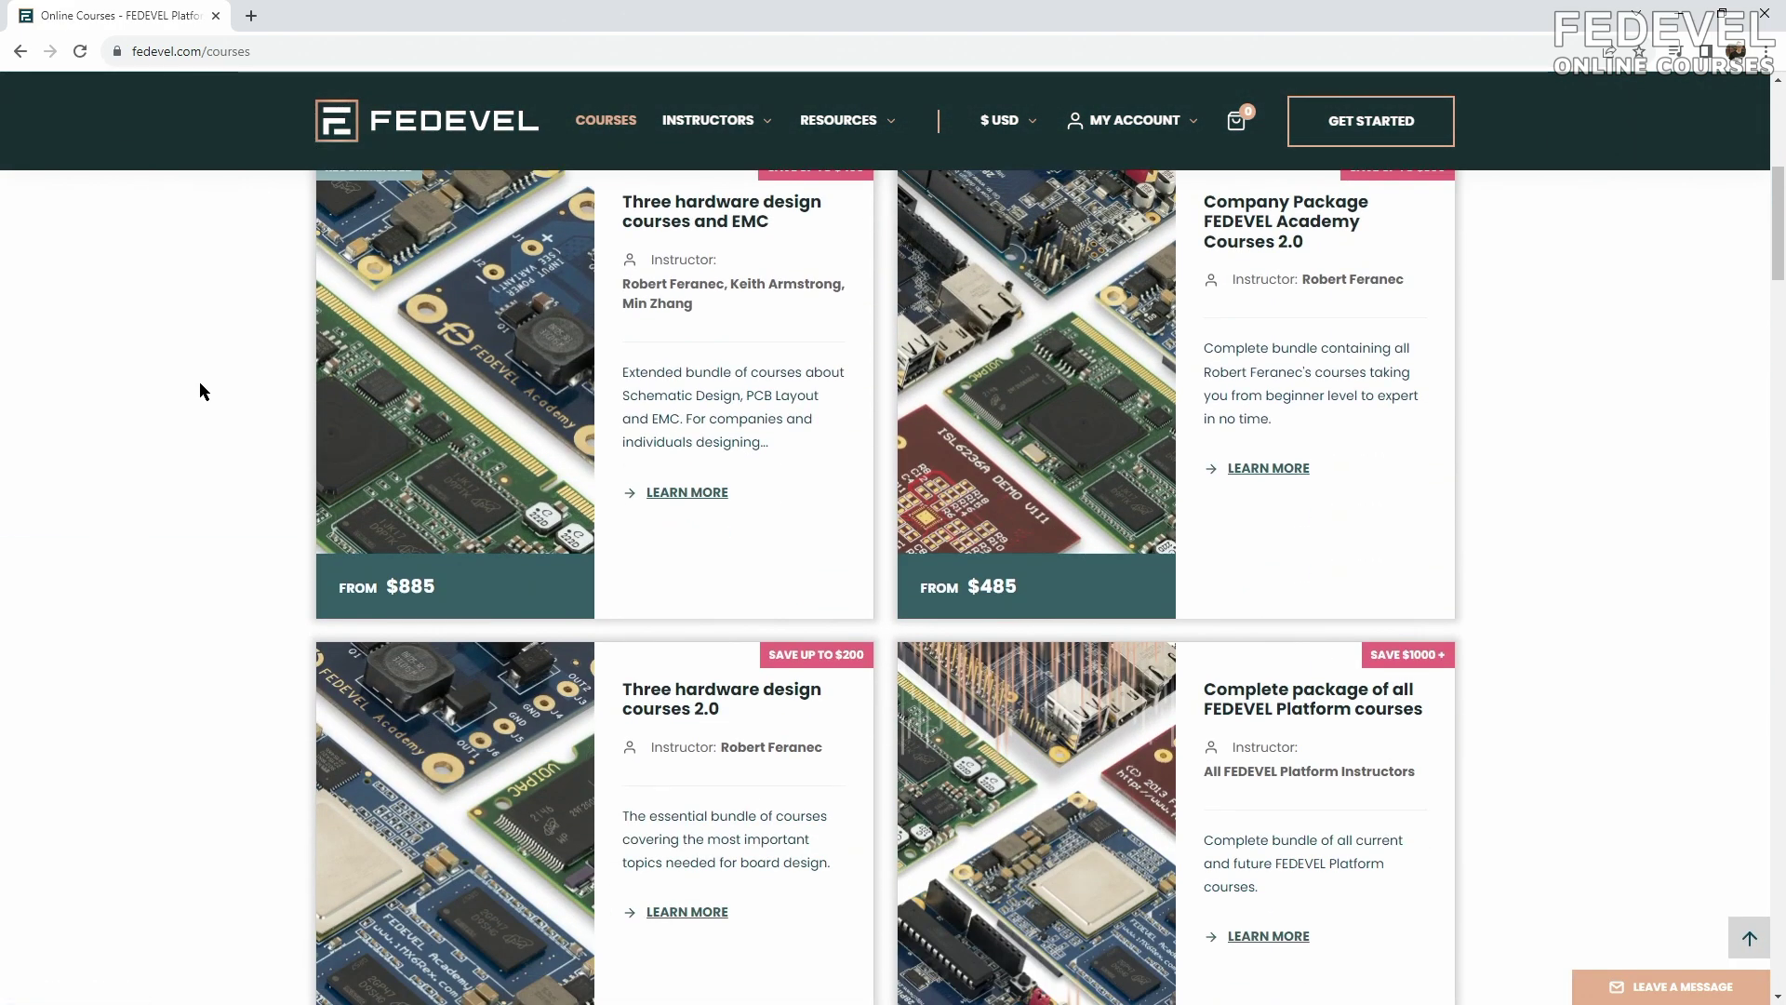
pyautogui.scroll(-5, 199, 383)
pyautogui.scroll(-7, 199, 383)
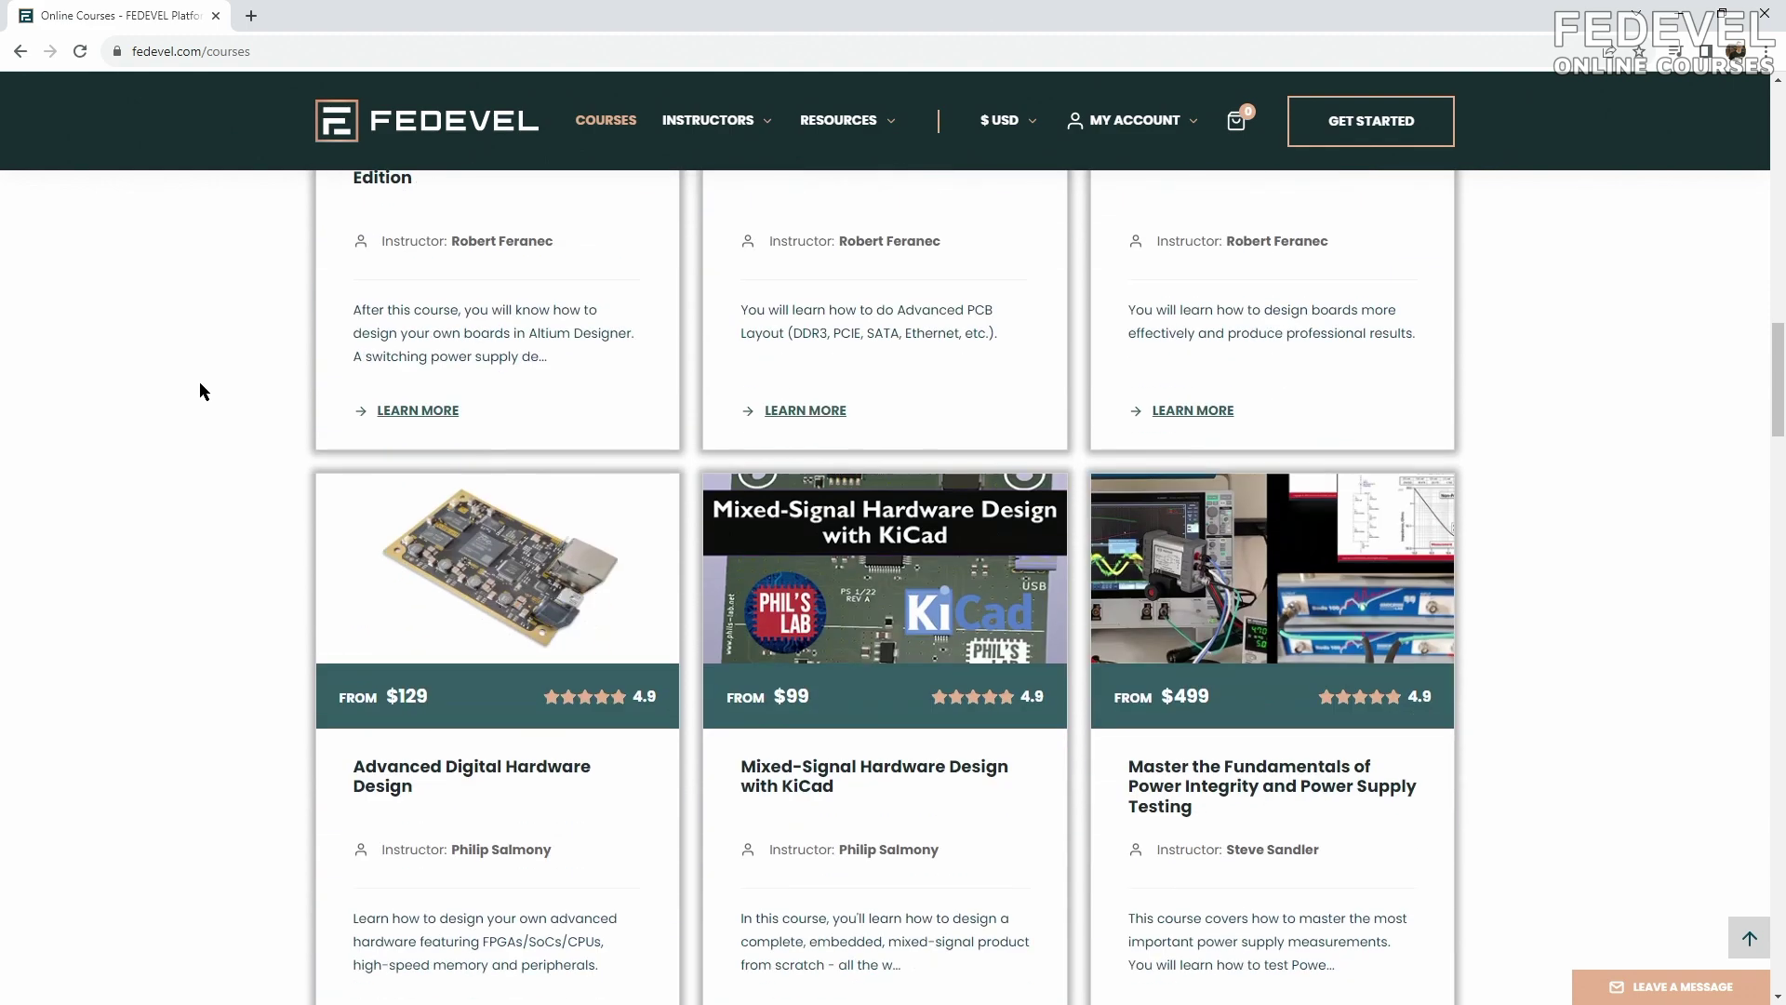
pyautogui.scroll(-6, 199, 390)
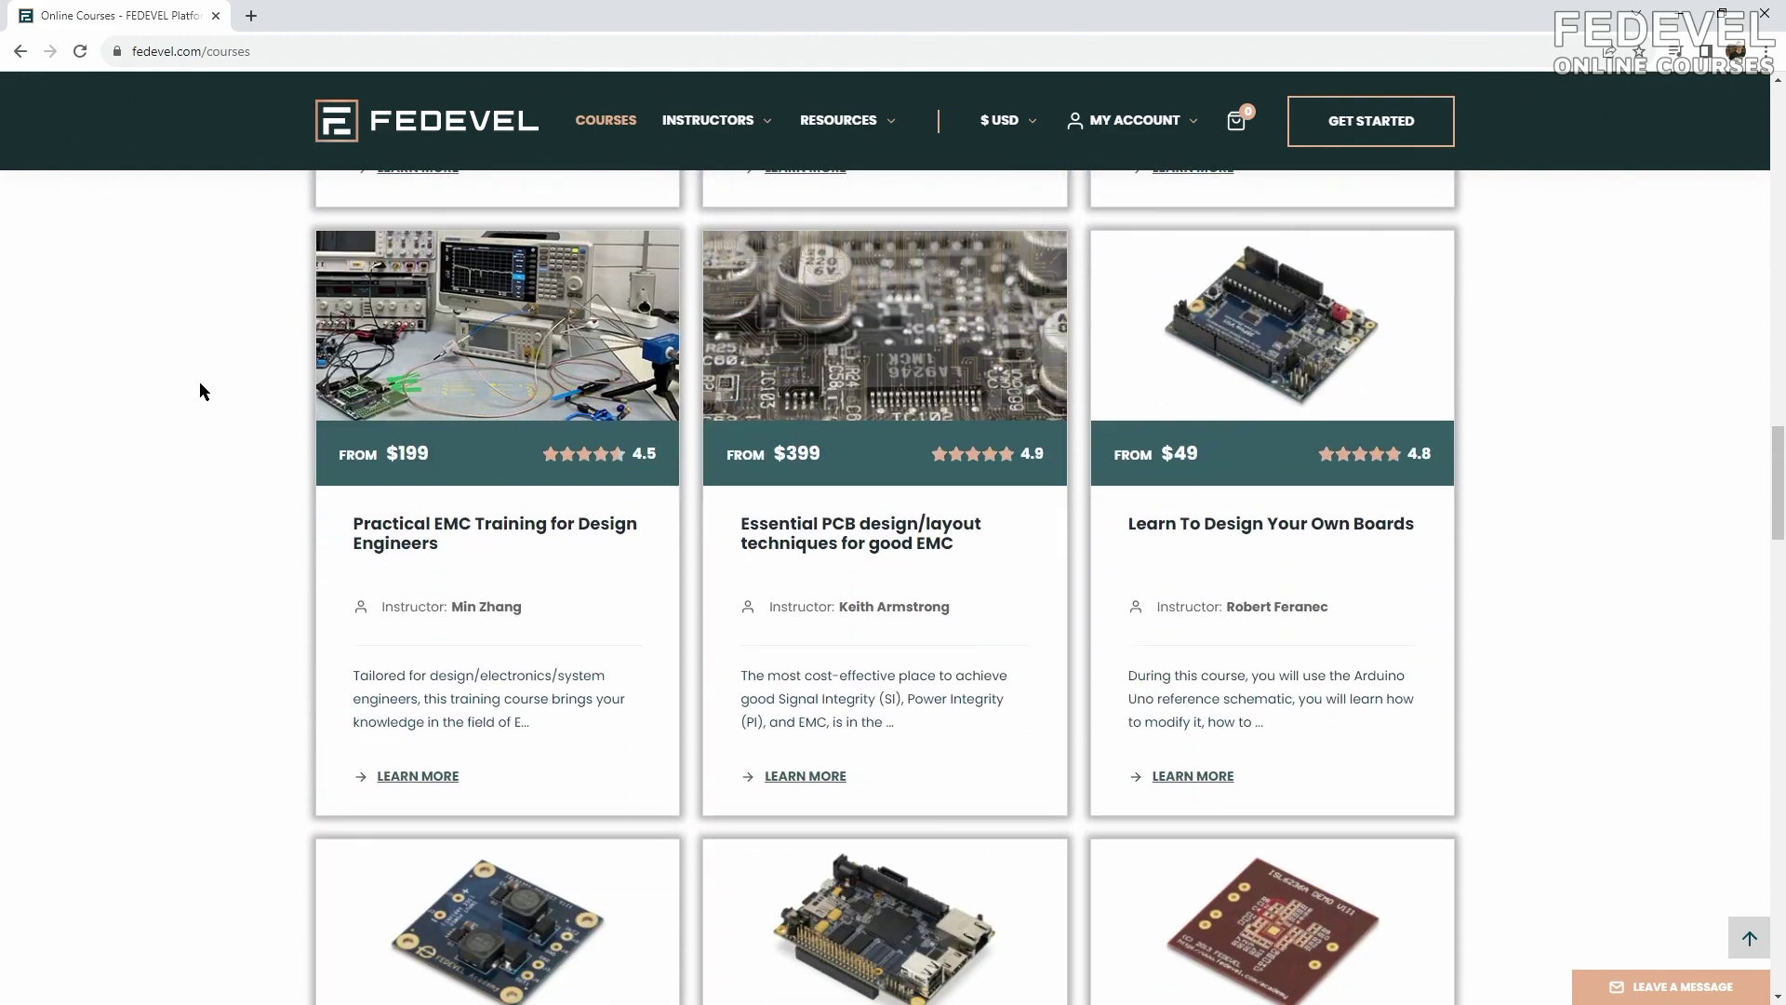